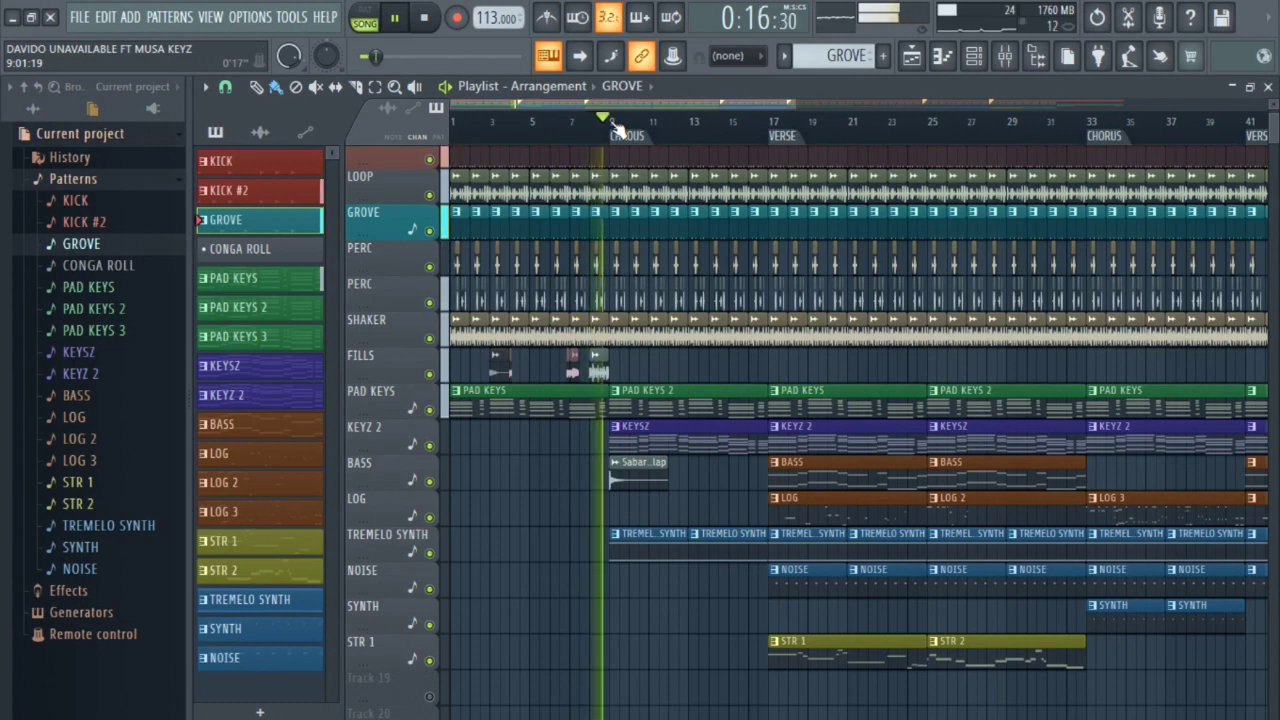
# Stop the song and audition the KICK pattern in pattern mode with its kick steps shown in the channel rack.
pyautogui.press('space')
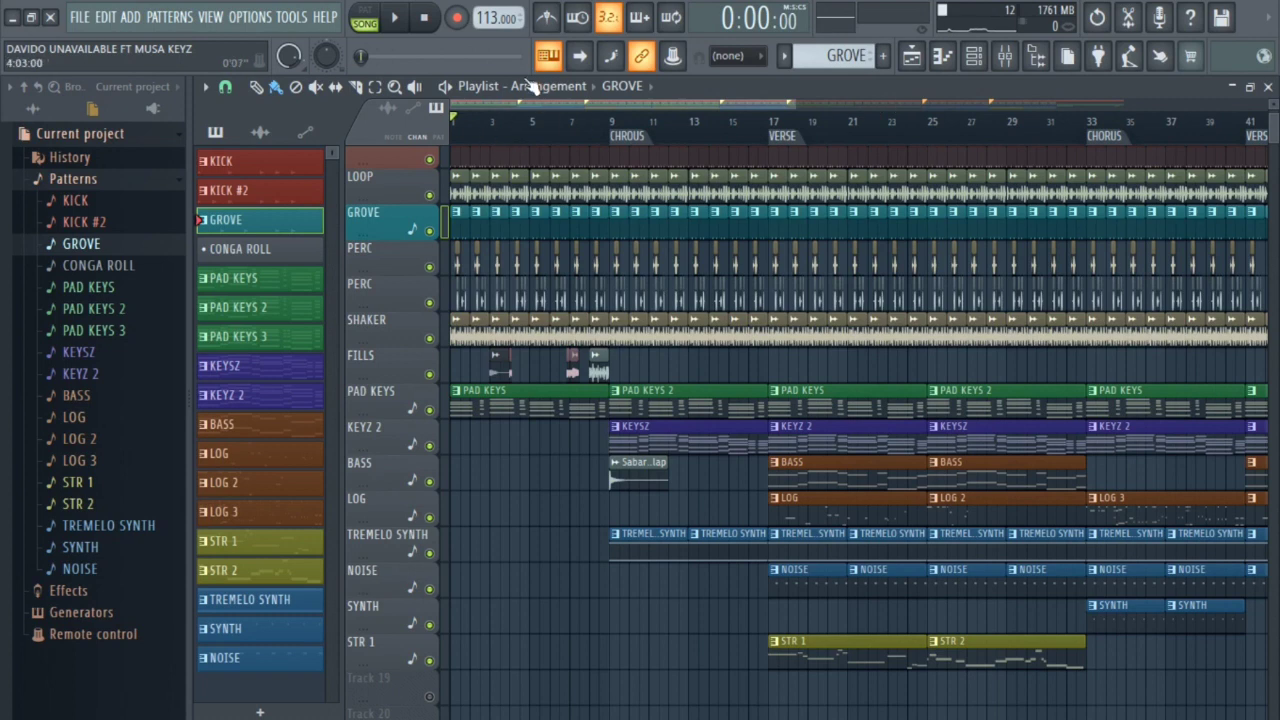
pyautogui.click(366, 16)
pyautogui.click(294, 166)
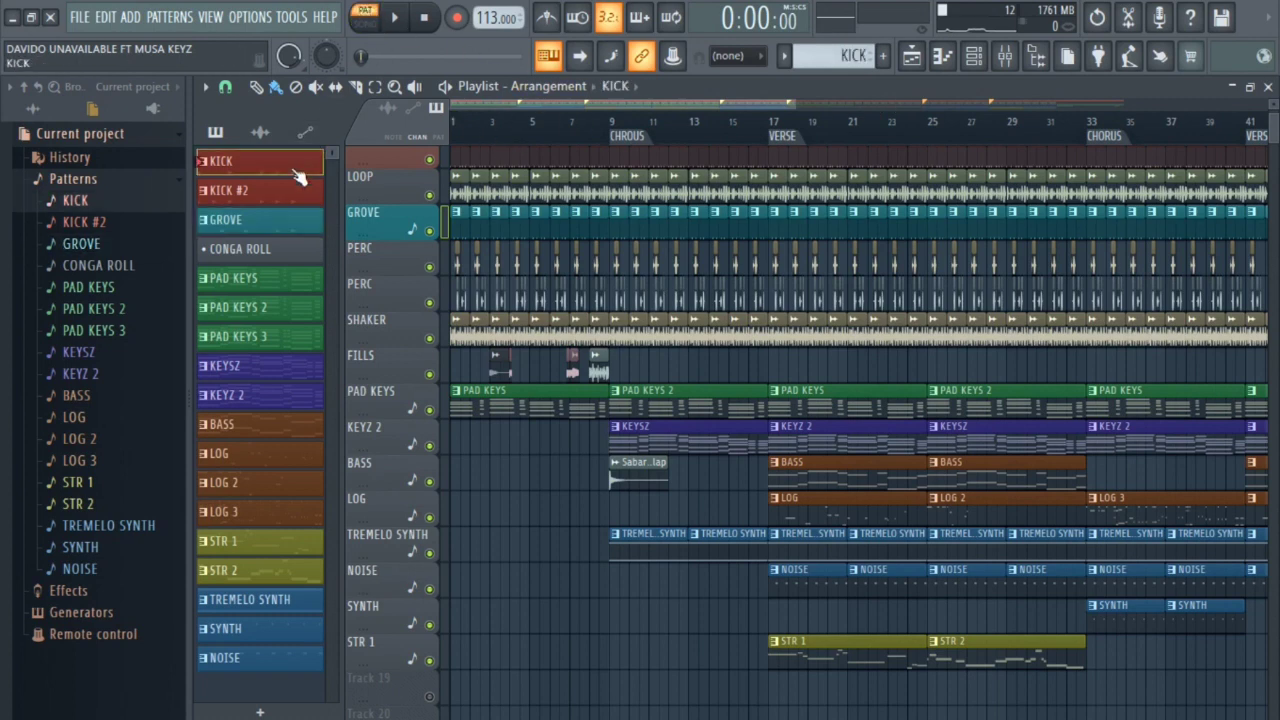
pyautogui.scroll(1, 487, 277)
pyautogui.scroll(1, 487, 277)
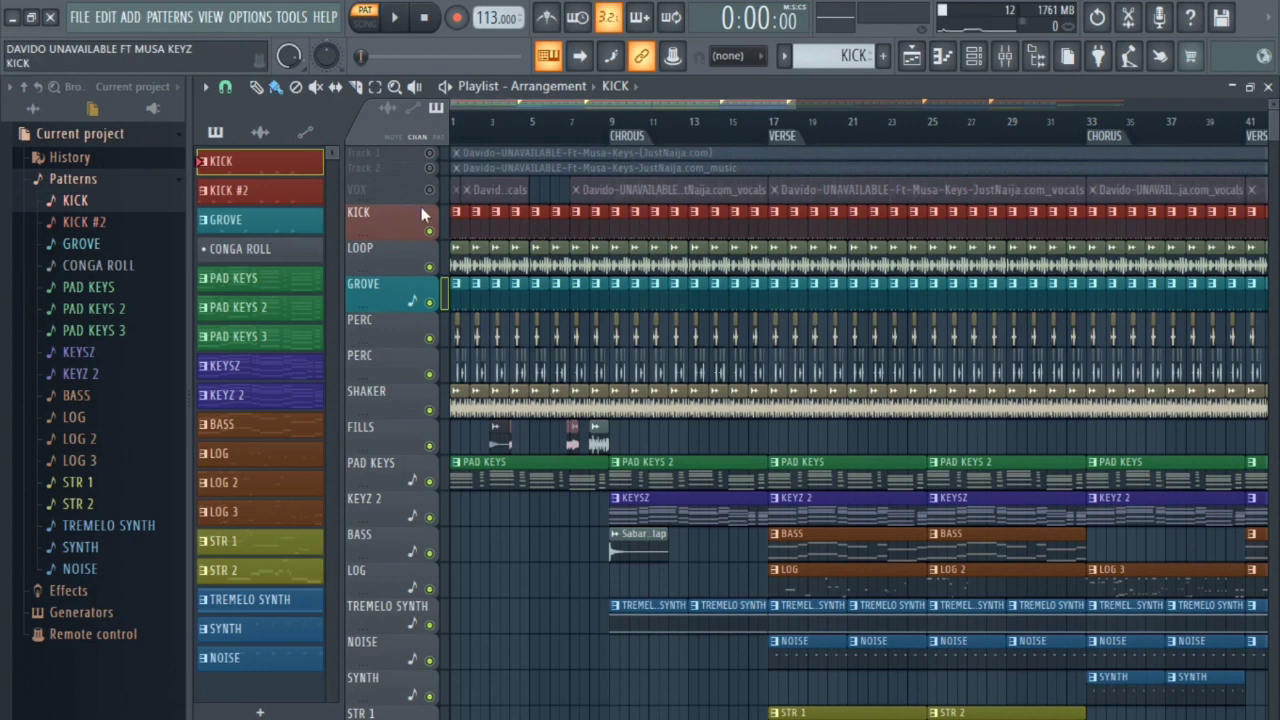
pyautogui.press('space')
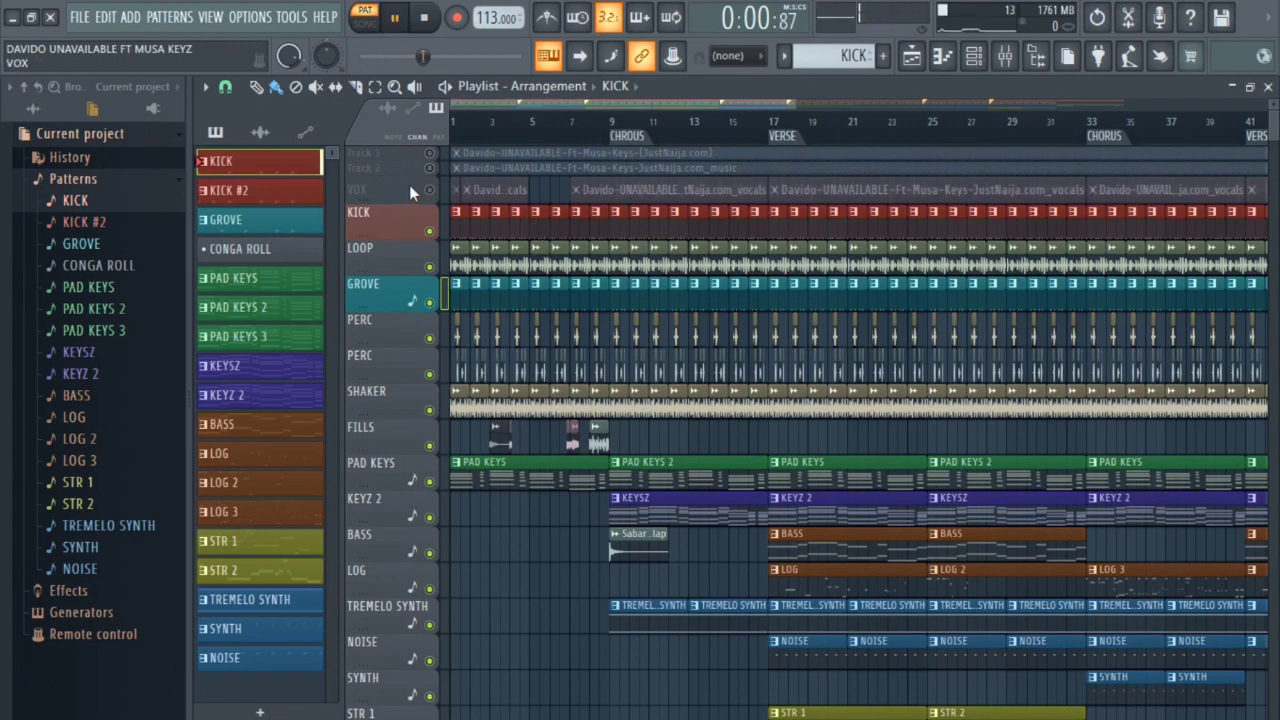
pyautogui.click(973, 55)
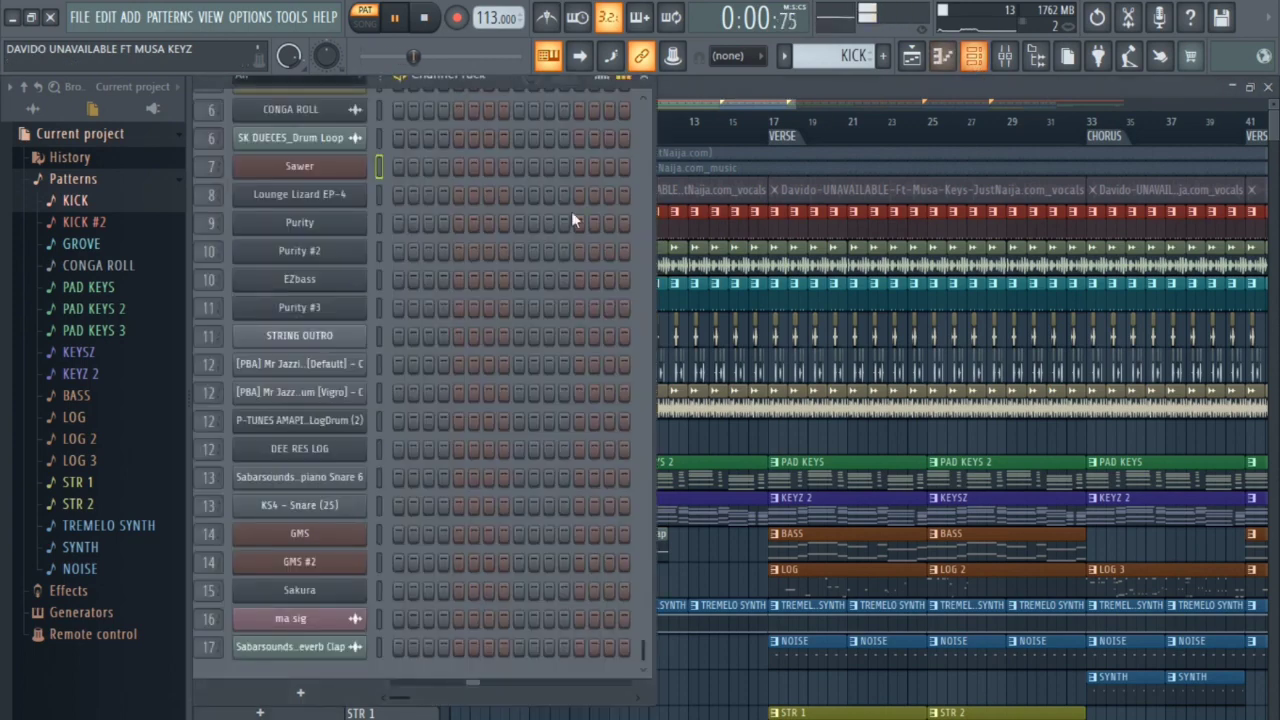
pyautogui.scroll(5, 431, 288)
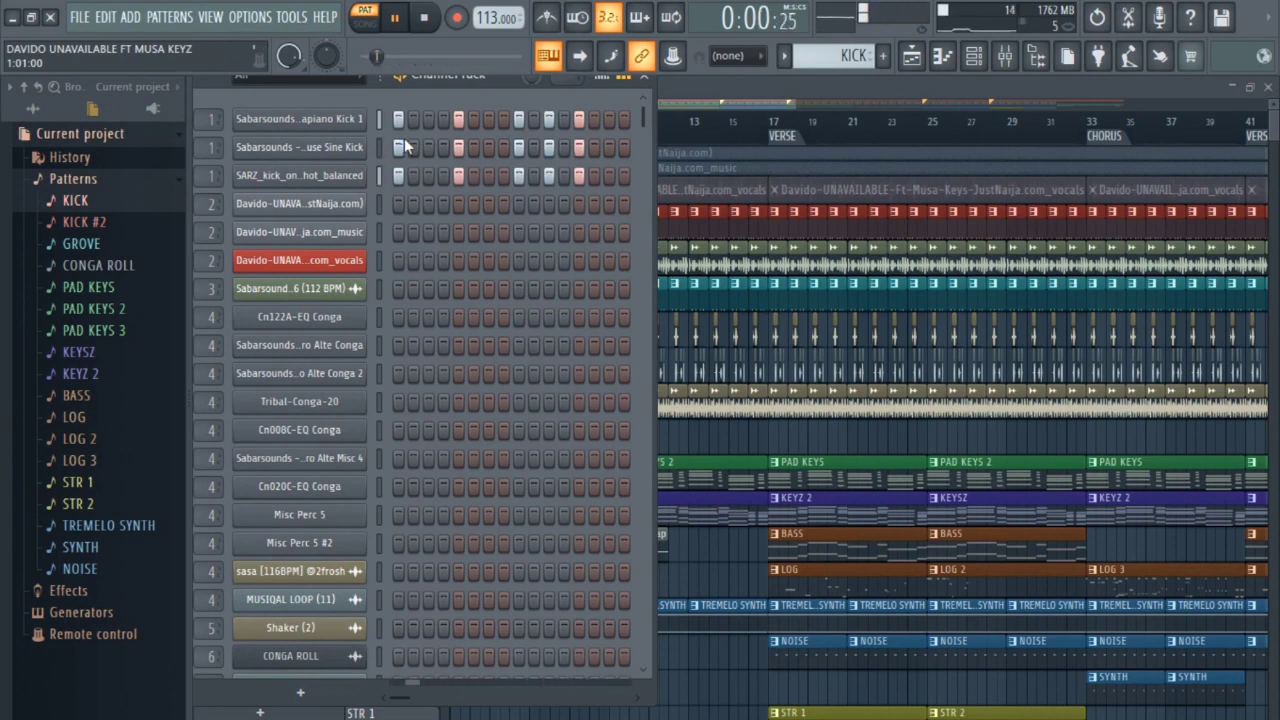
pyautogui.press('space')
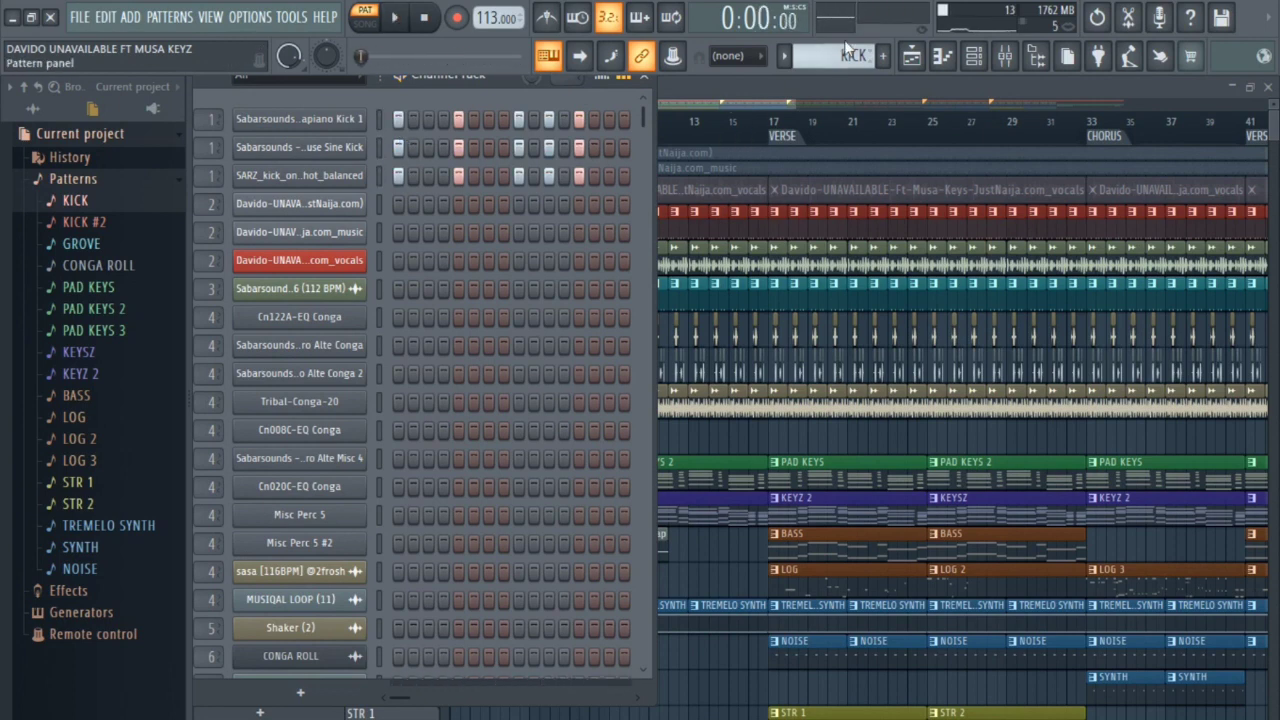
# Audition the KICK #2 pattern and view its steps in the channel rack, returning to the playlist.
pyautogui.scroll(-1, 828, 57)
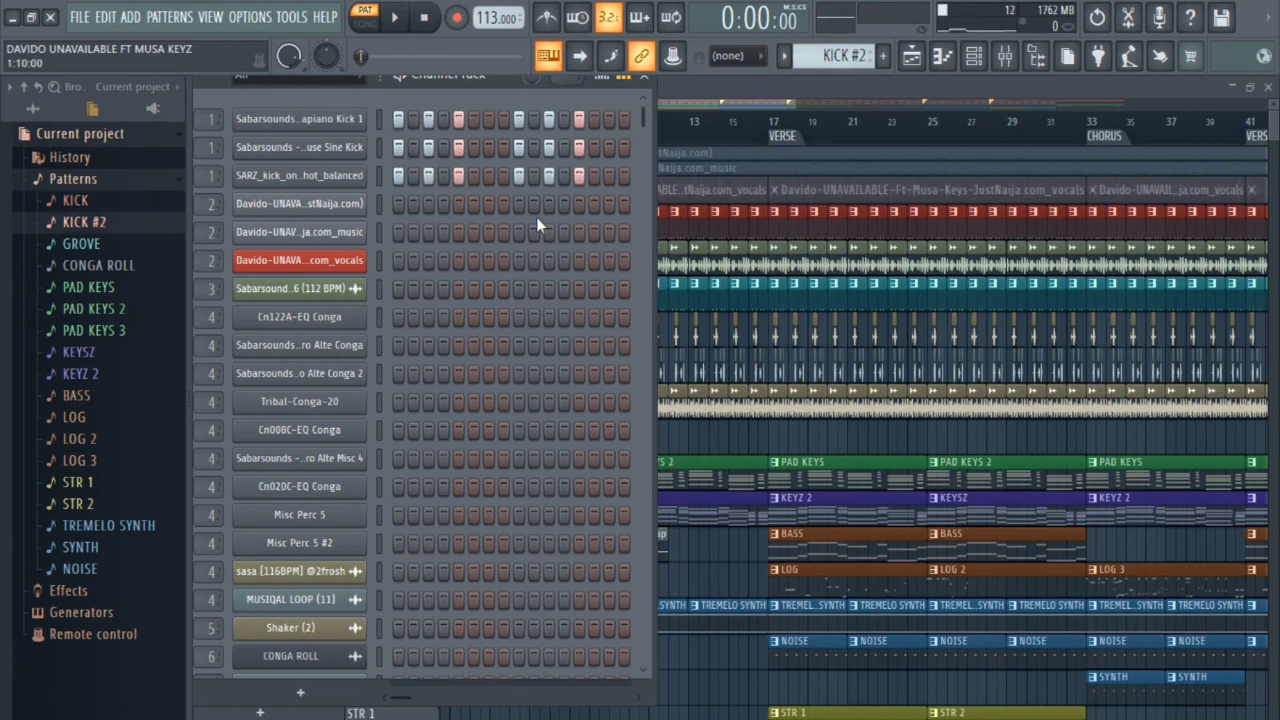
pyautogui.press('space')
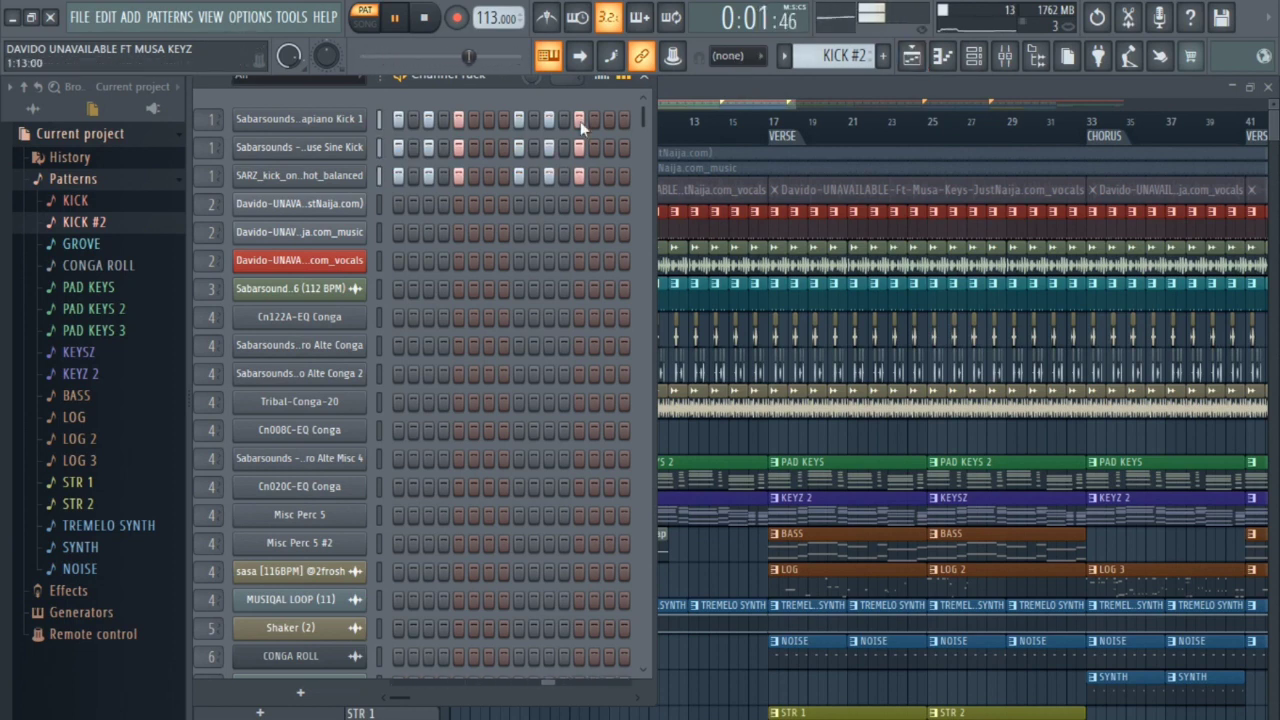
pyautogui.press('space')
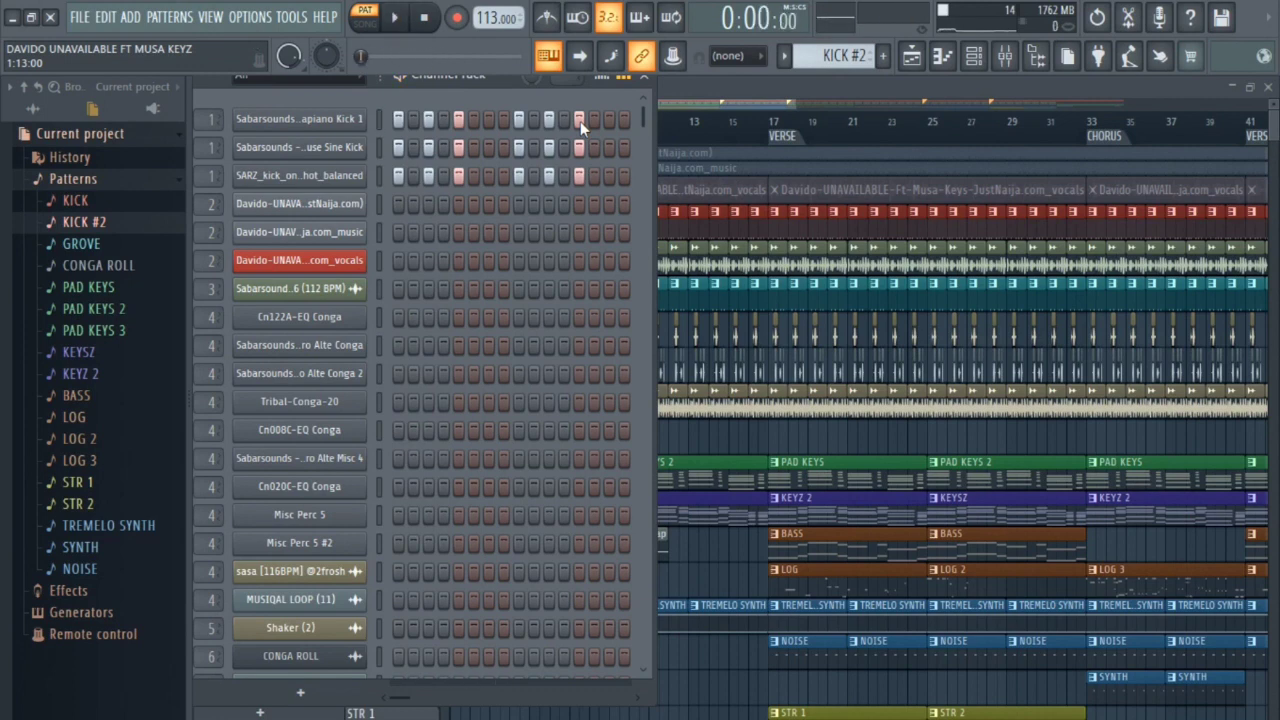
pyautogui.click(748, 89)
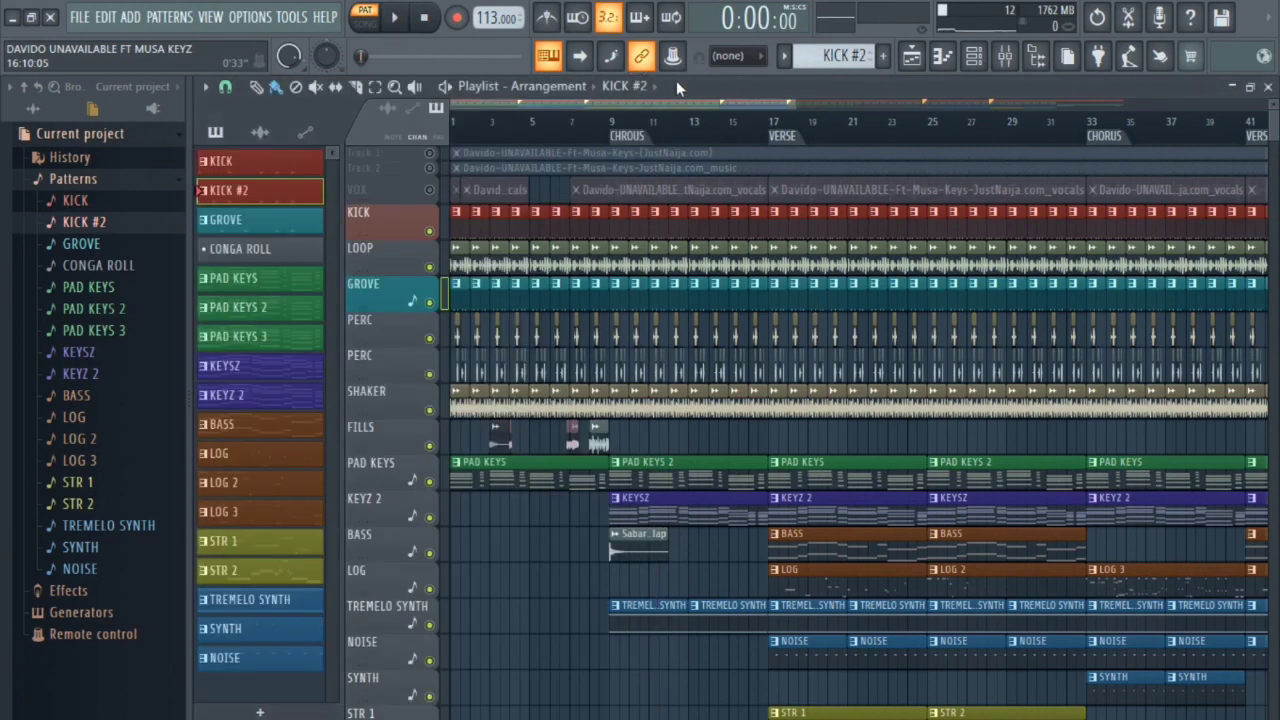
# Inspect the GROVE pattern's conga notes in the piano roll and audition the pattern with its channel rack steps displayed.
pyautogui.click(262, 222)
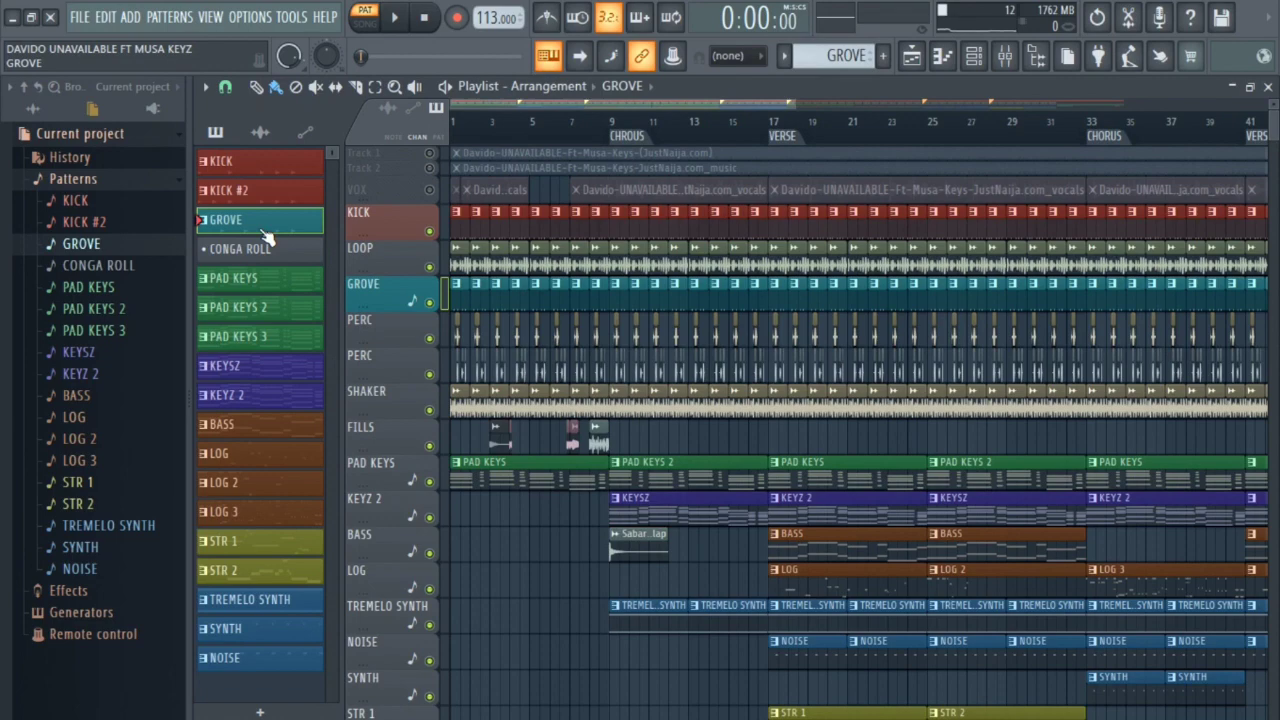
pyautogui.scroll(3, 484, 142)
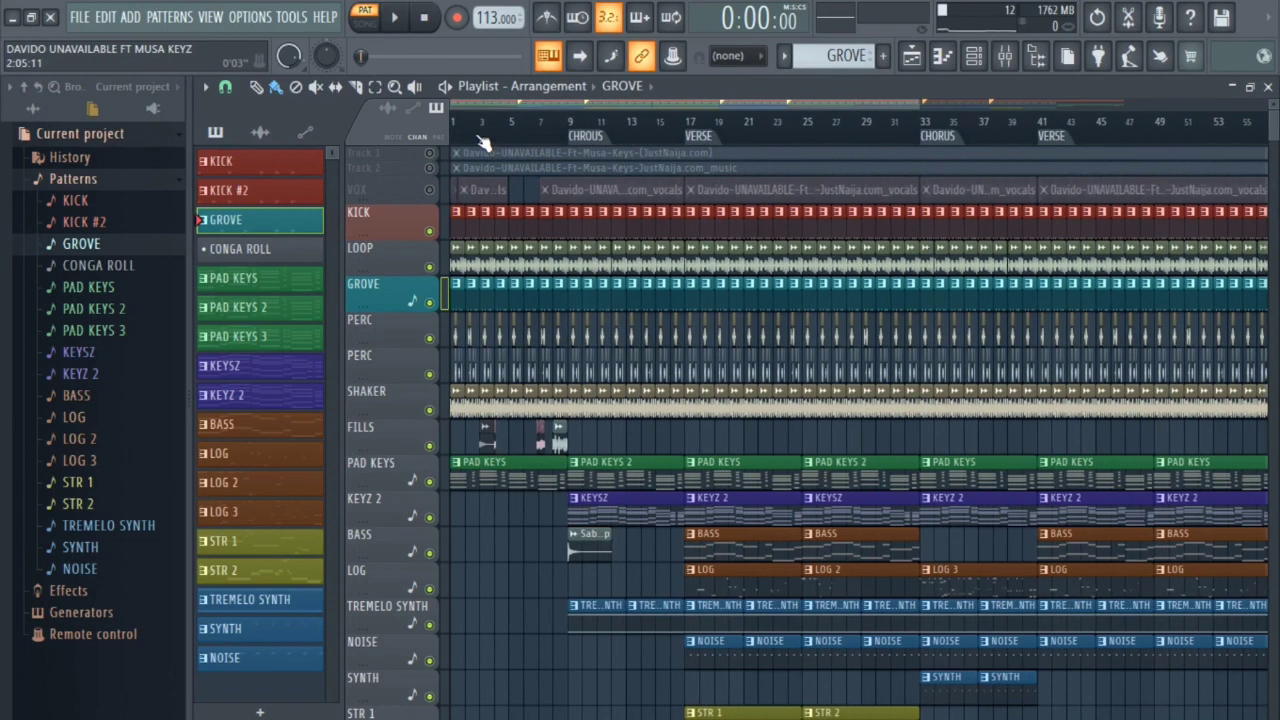
pyautogui.scroll(1, 484, 142)
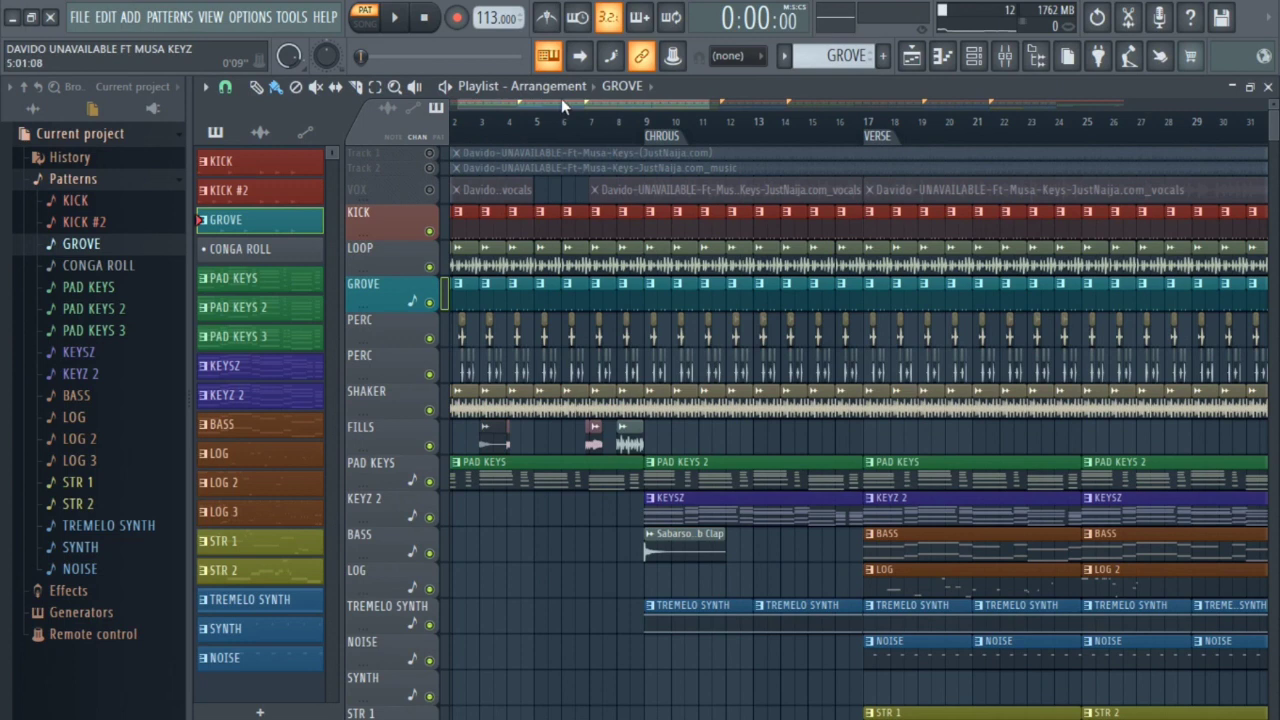
pyautogui.doubleClick(291, 227)
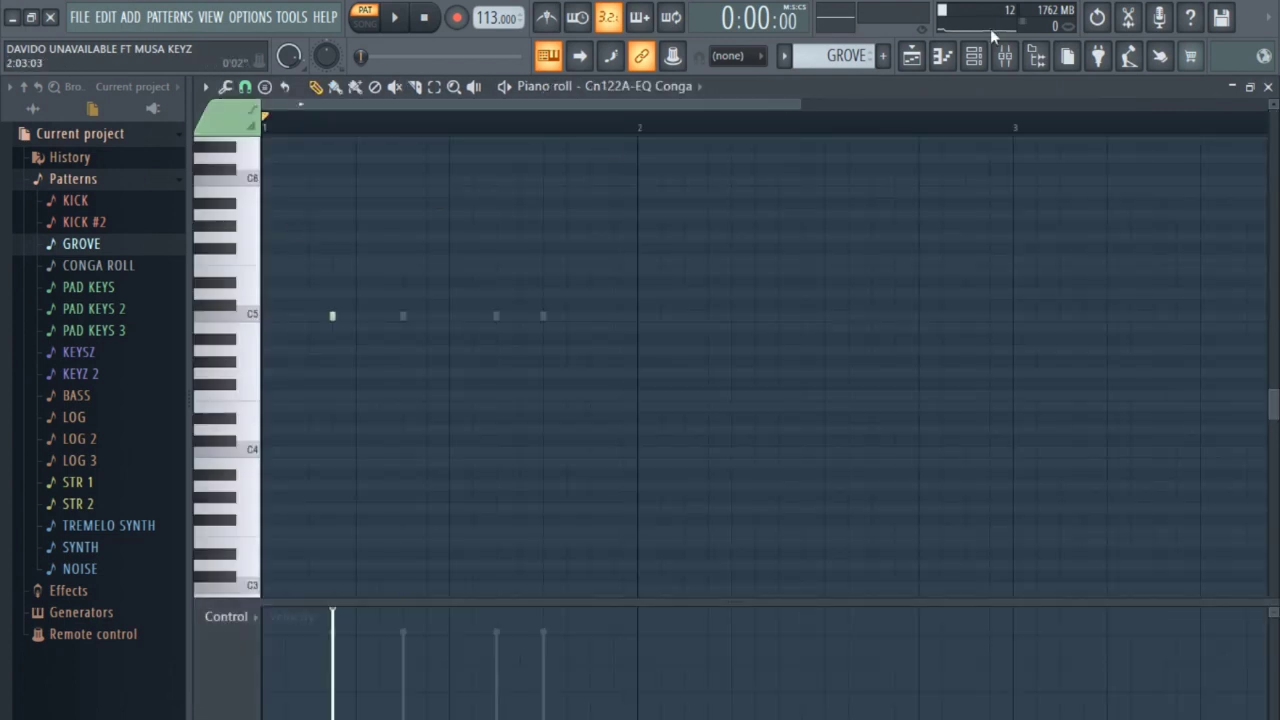
pyautogui.click(1267, 88)
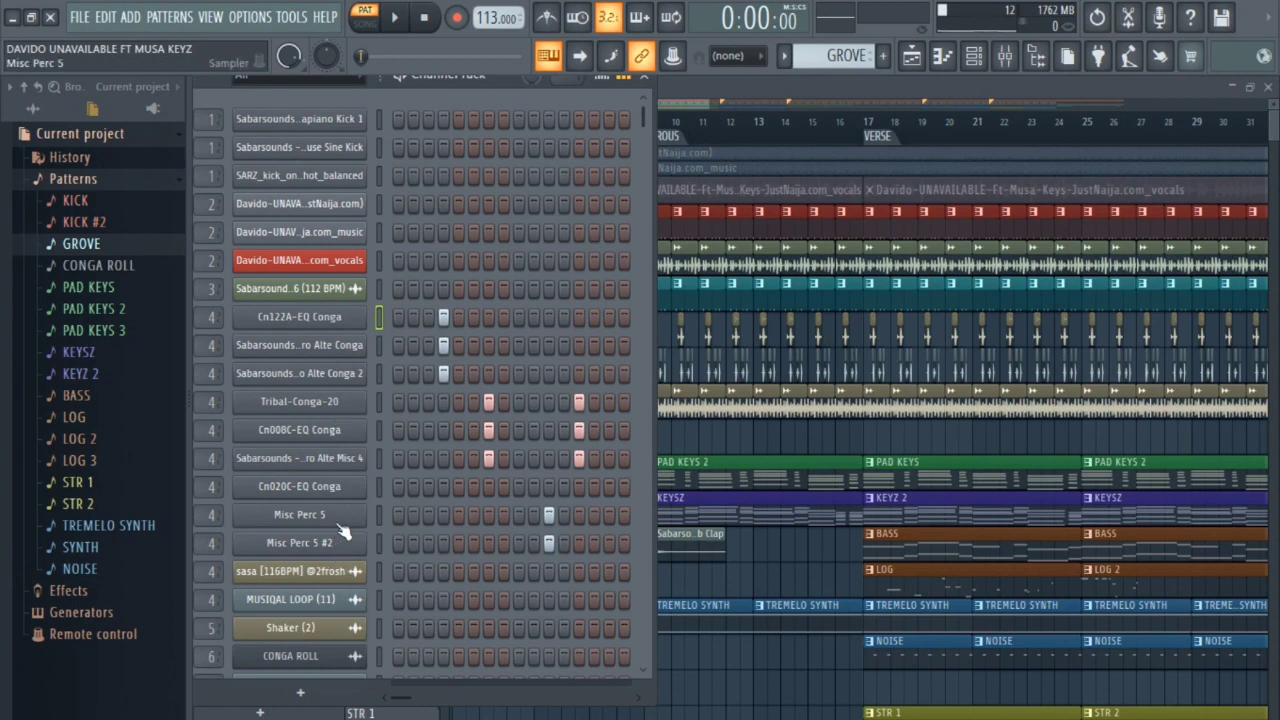
pyautogui.press('space')
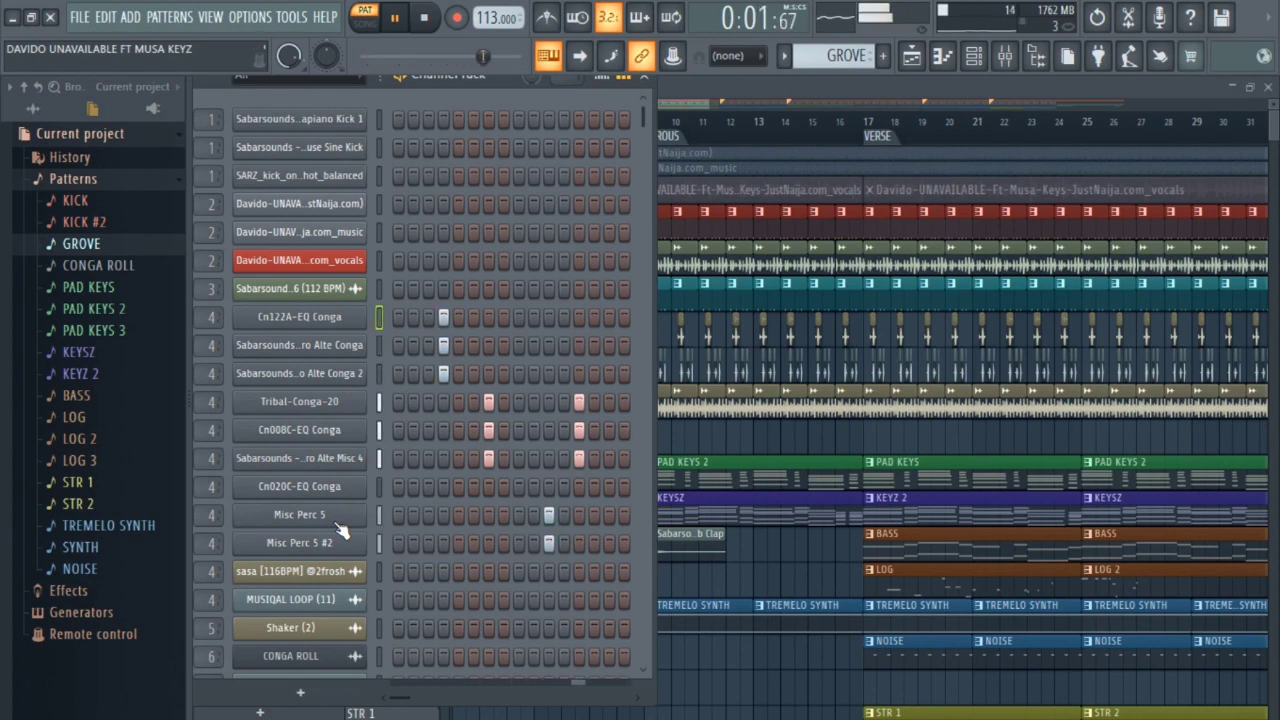
pyautogui.press('space')
pyautogui.click(733, 85)
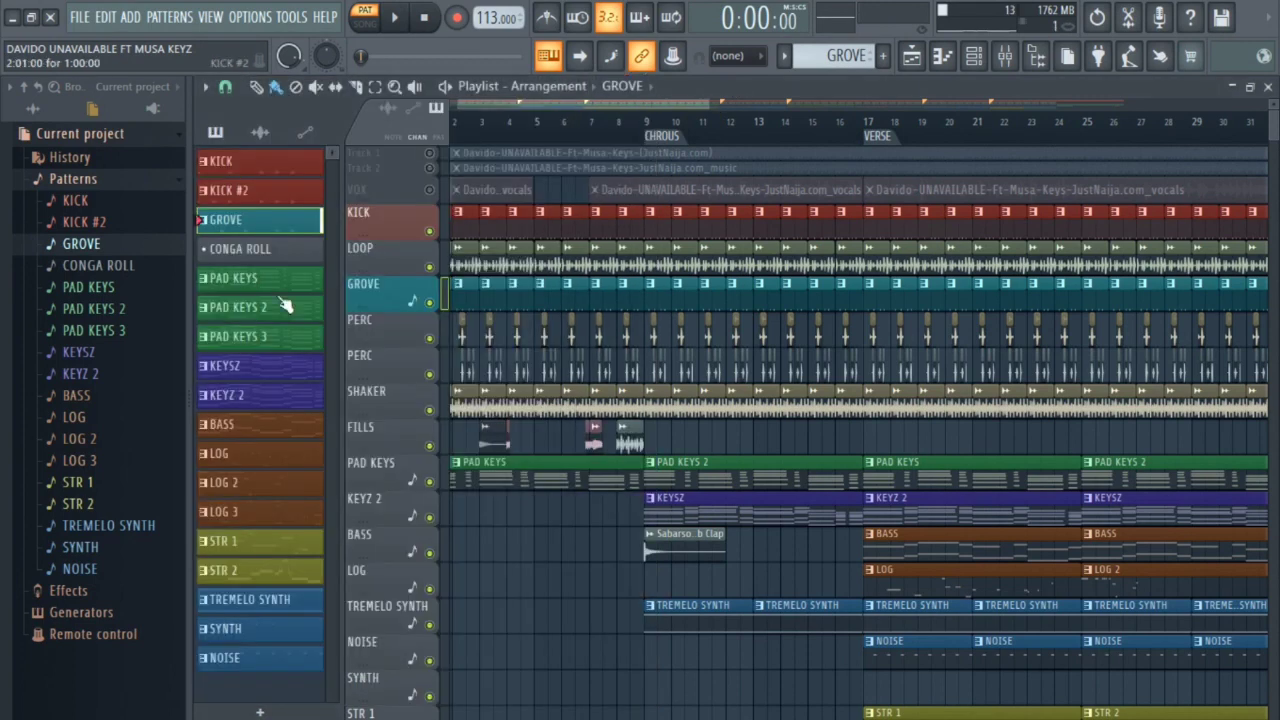
# Look through the channel rack for the sounds used in the CONGA ROLL pattern, and return to the playlist.
pyautogui.click(262, 249)
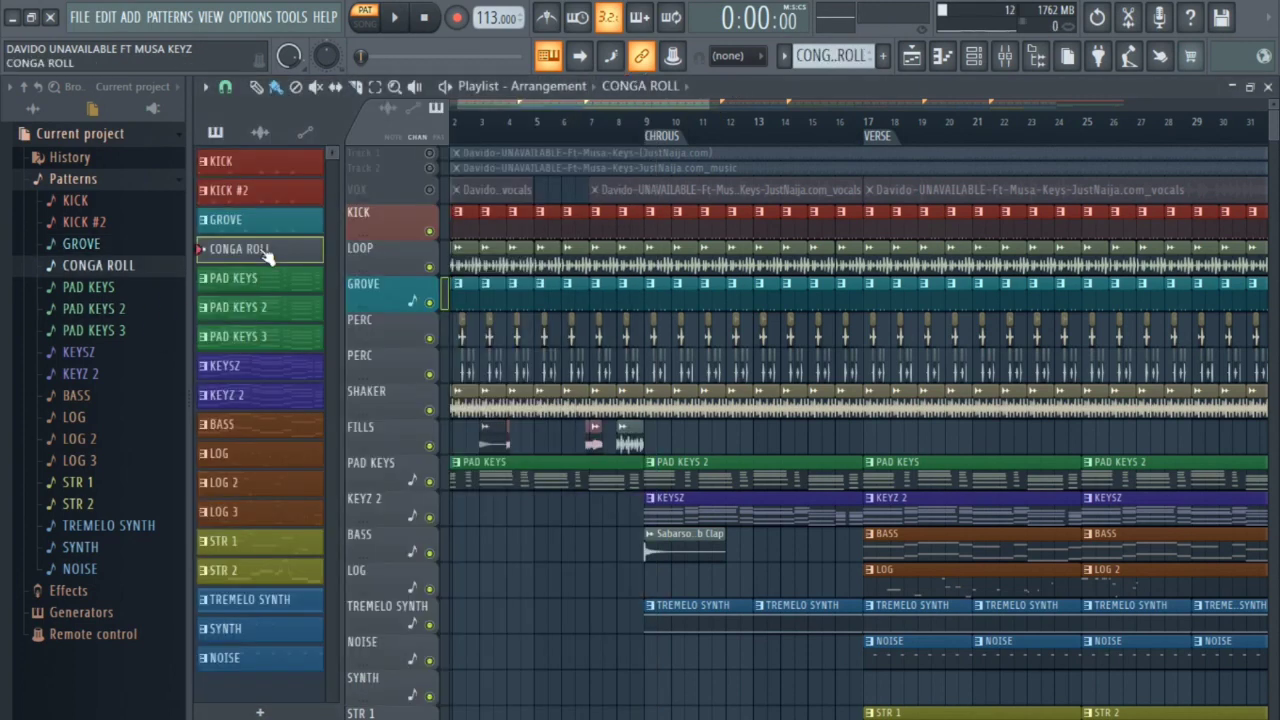
pyautogui.press('F6')
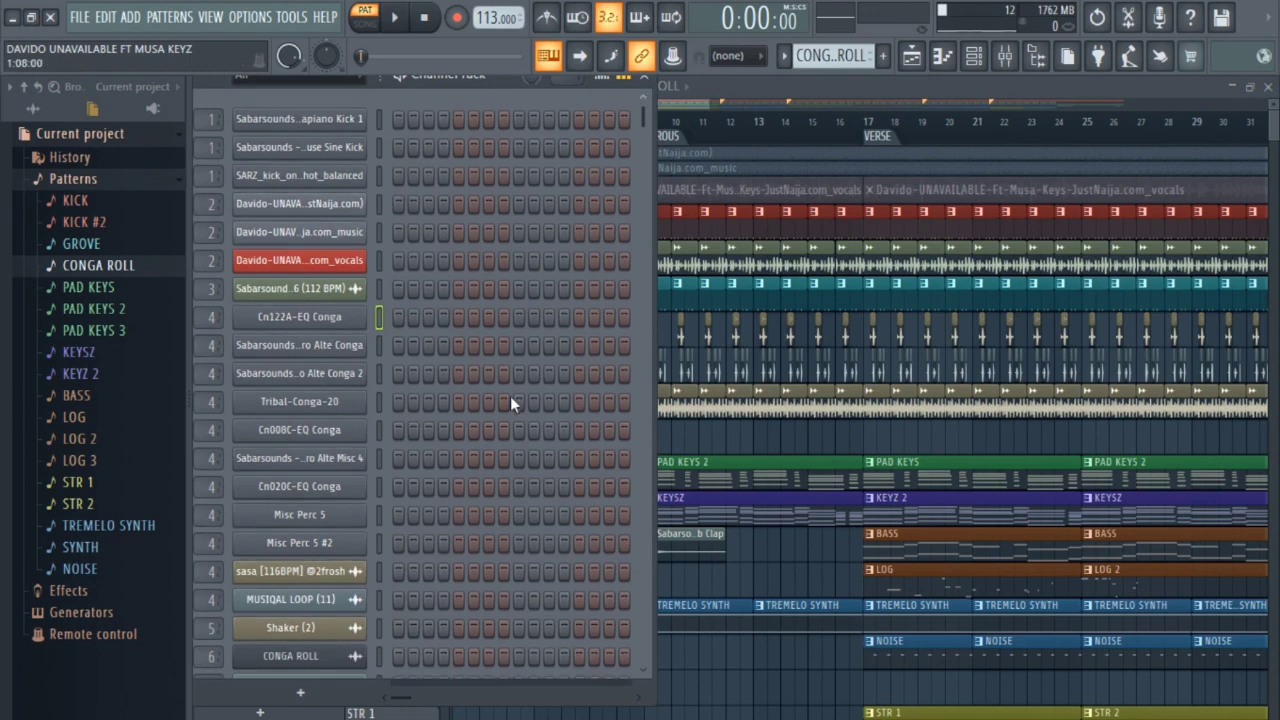
pyautogui.scroll(-6, 510, 396)
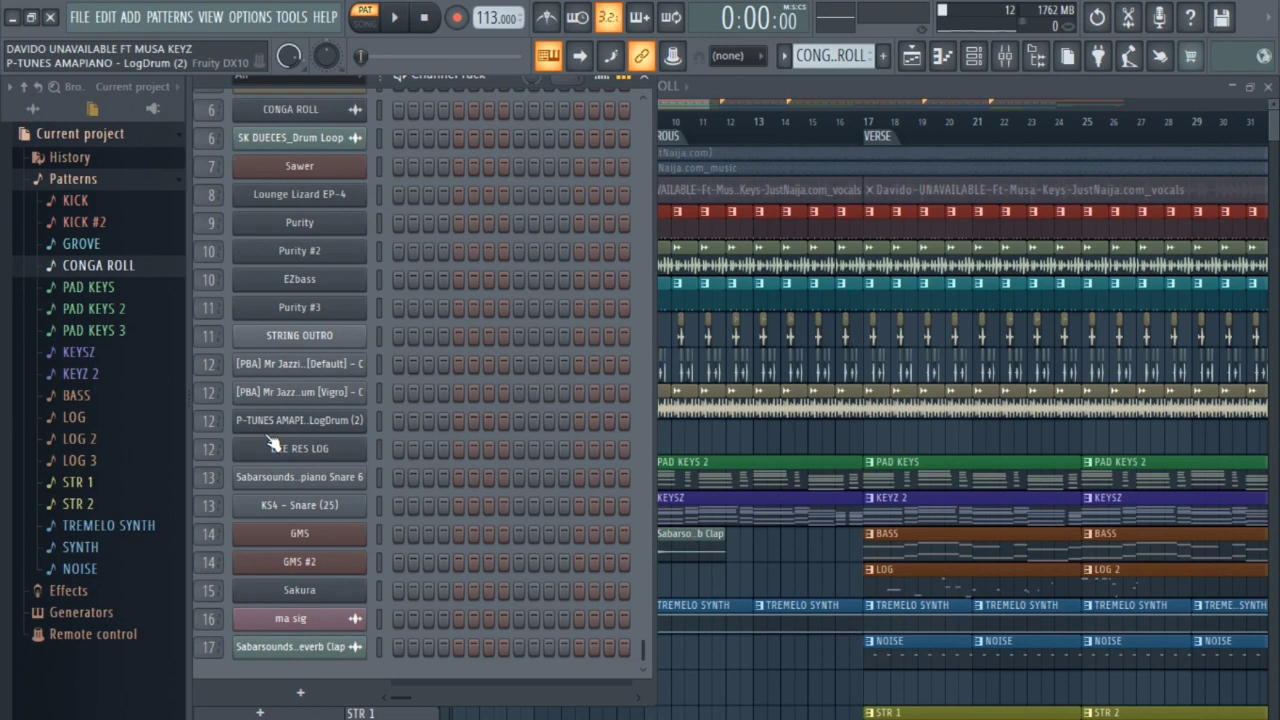
pyautogui.scroll(-5, 270, 444)
pyautogui.scroll(6, 275, 443)
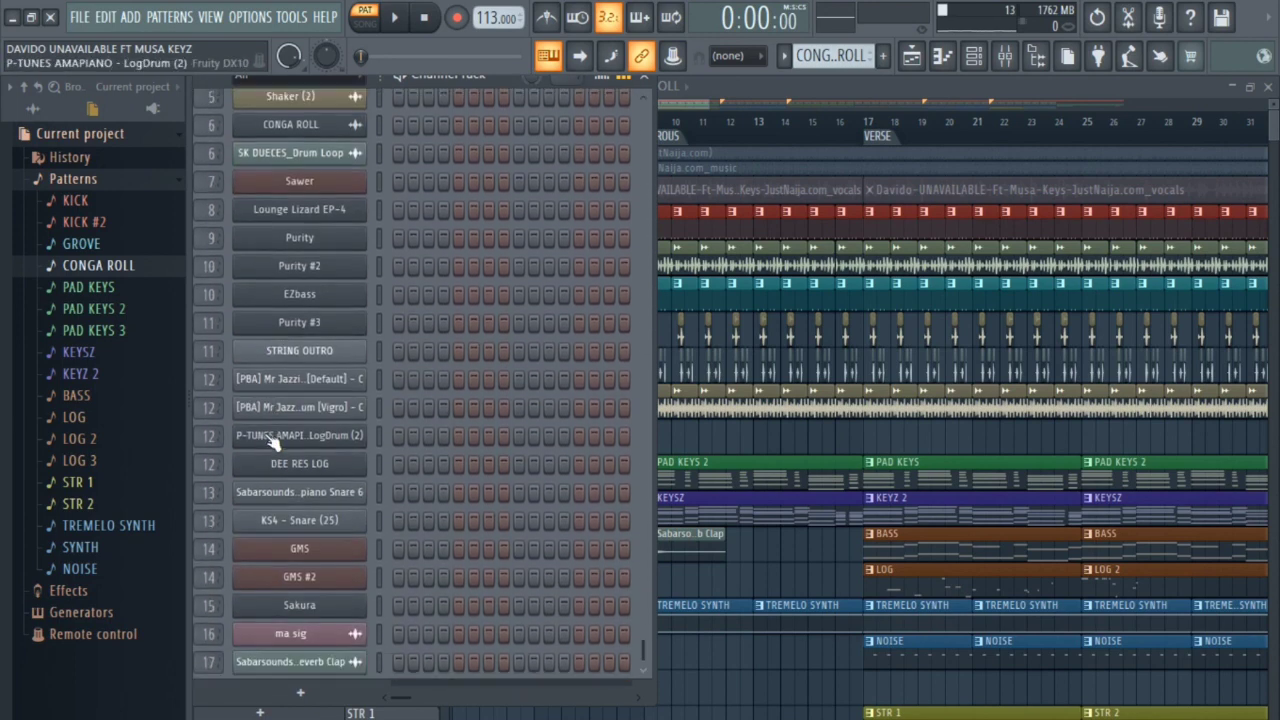
pyautogui.scroll(-1, 270, 444)
pyautogui.scroll(10, 270, 444)
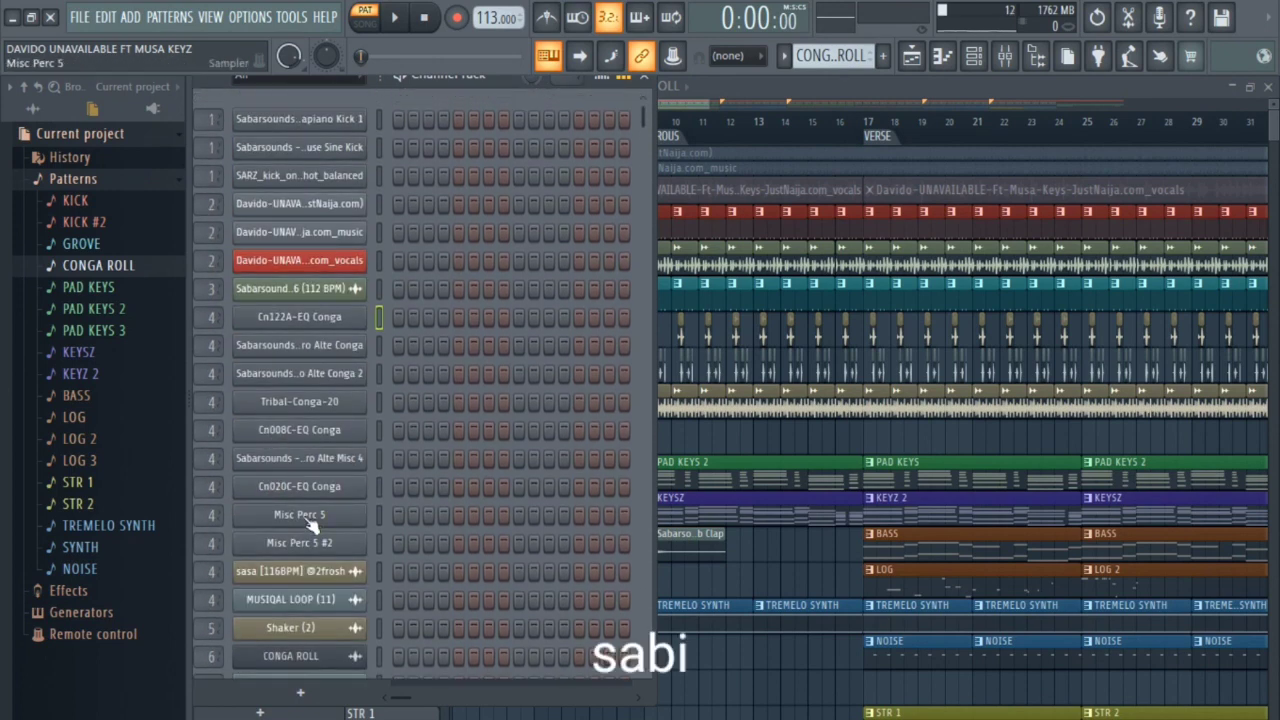
pyautogui.scroll(-10, 306, 522)
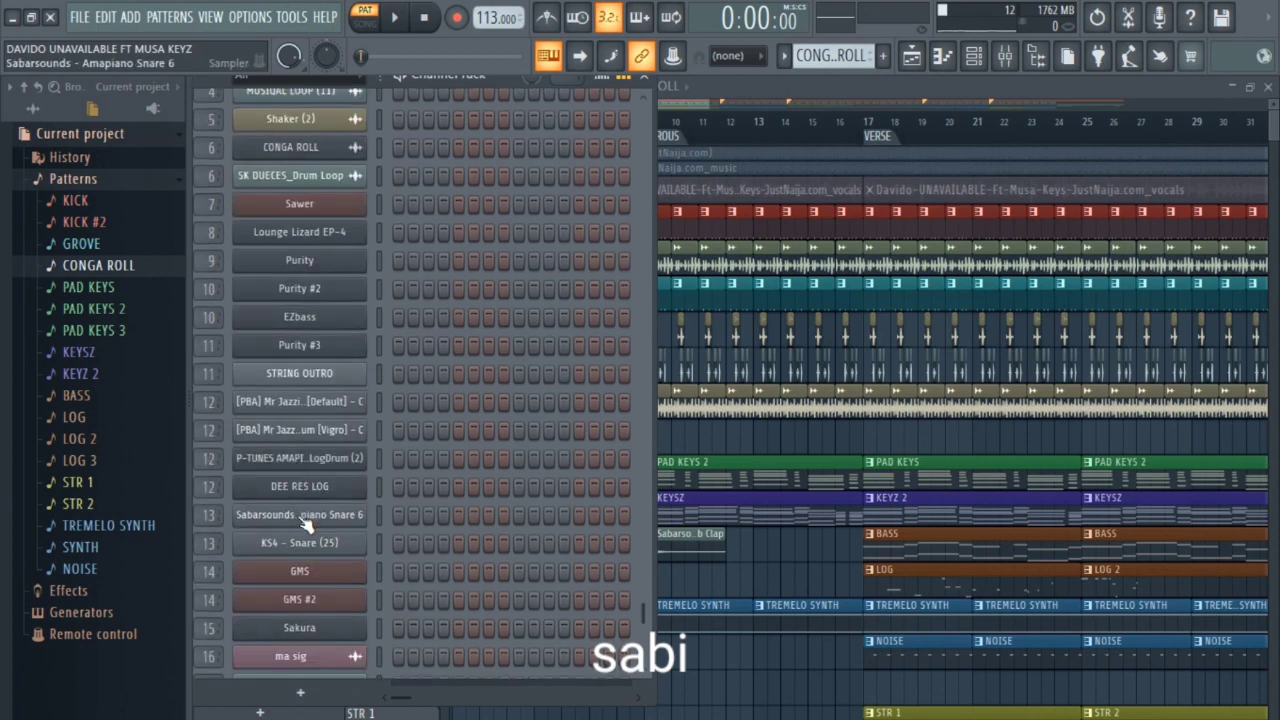
pyautogui.scroll(-1, 306, 525)
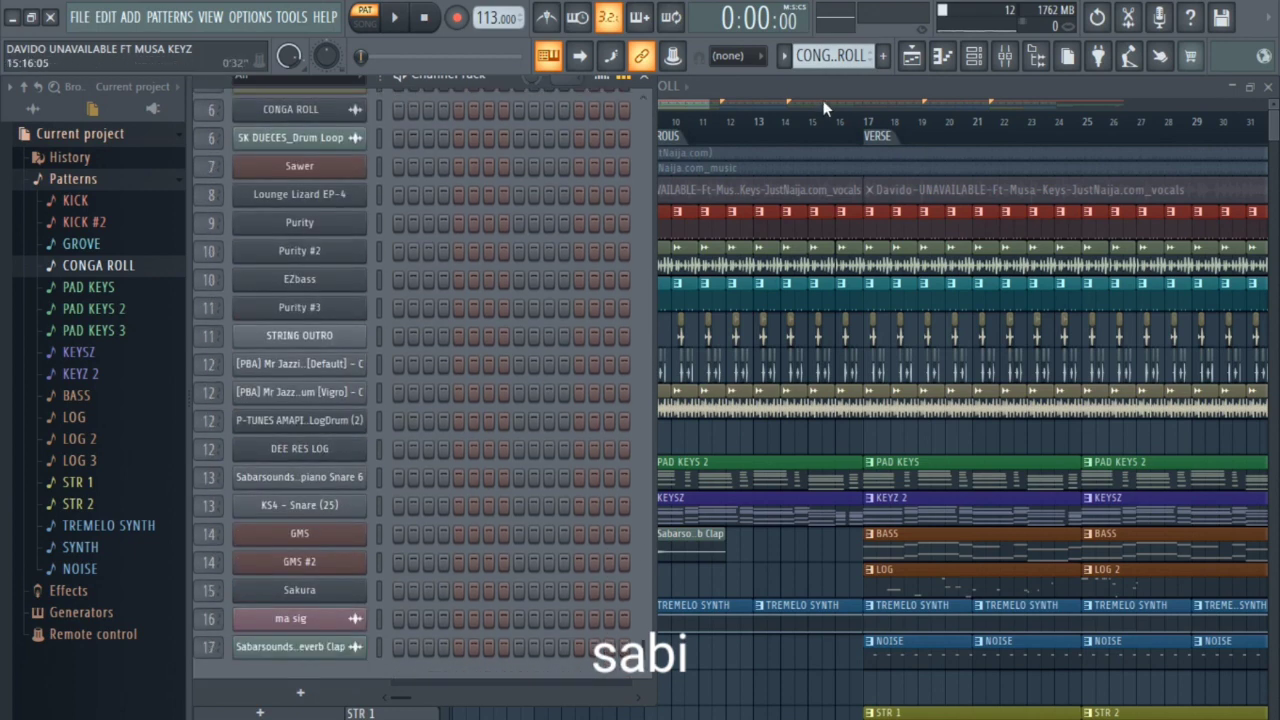
pyautogui.click(829, 86)
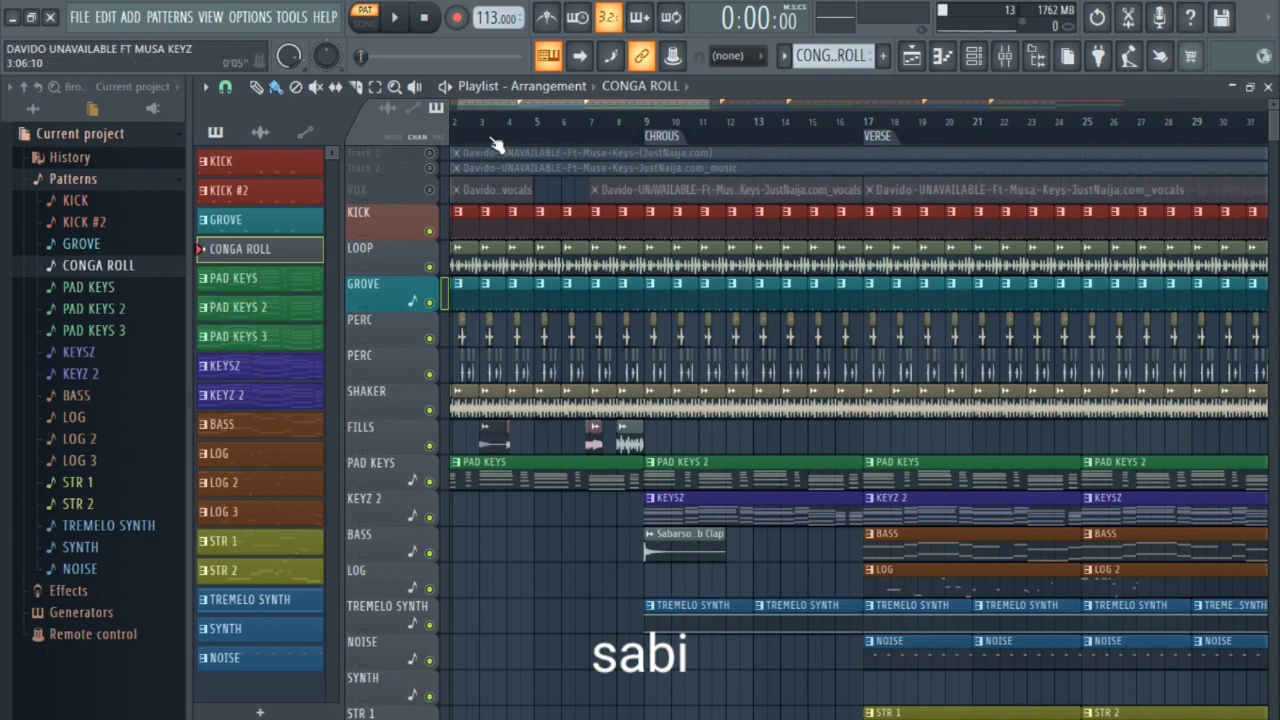
# Select the CONGA ROLL audio clip at bar 3 of the FILLS track and examine the fills before the chorus.
pyautogui.scroll(5, 490, 137)
pyautogui.scroll(3, 480, 110)
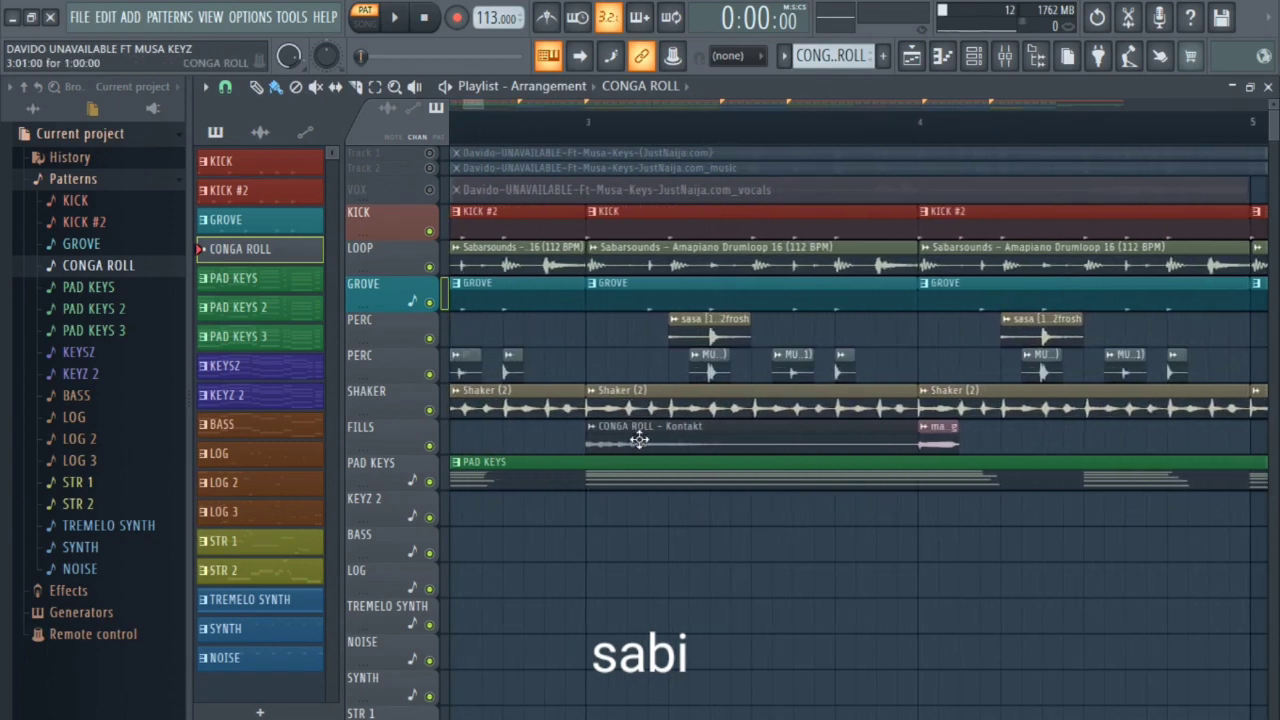
pyautogui.click(672, 442)
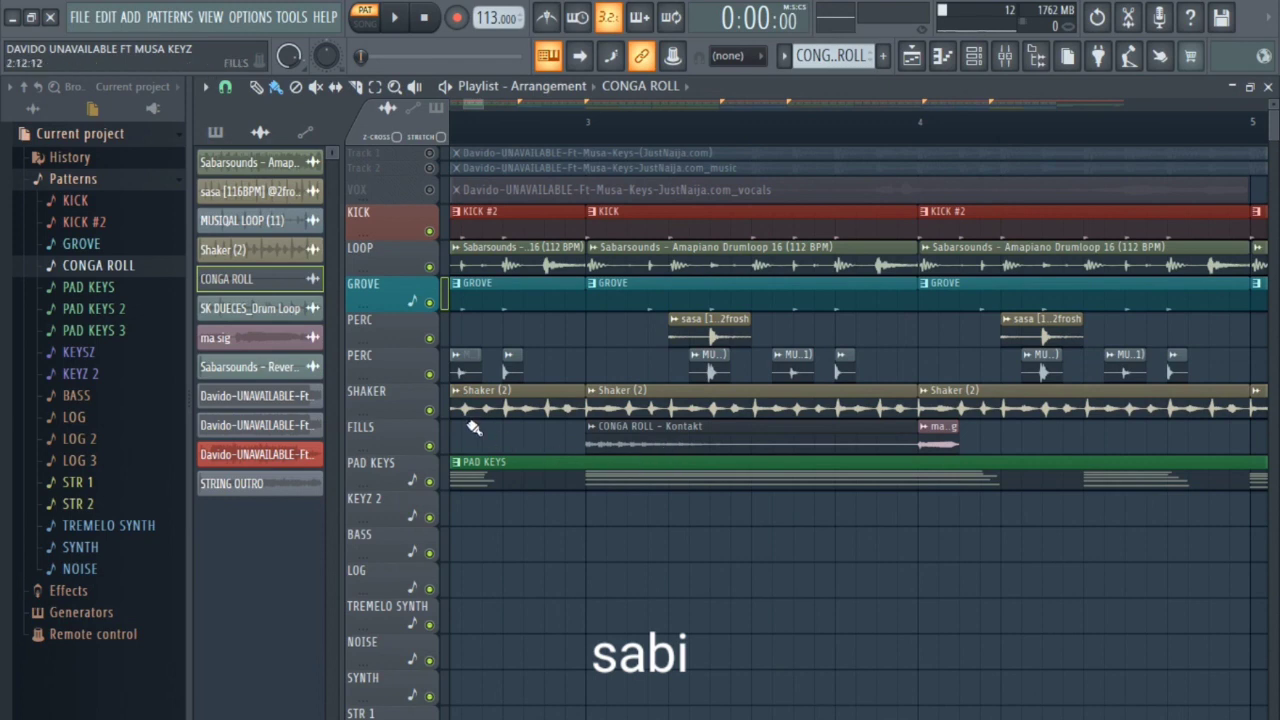
pyautogui.scroll(-3, 645, 137)
pyautogui.scroll(-2, 620, 142)
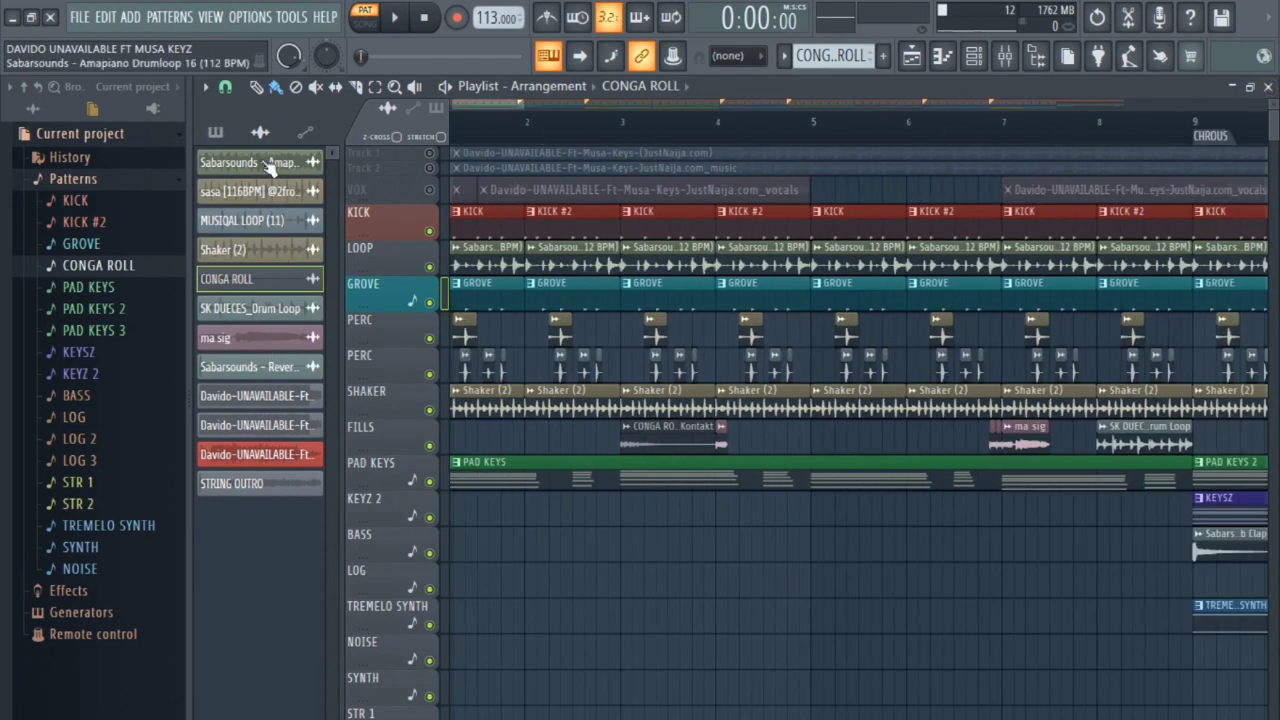
# Select the PAD KEYS pattern and close the playlist to show its channels in the channel rack.
pyautogui.click(215, 132)
pyautogui.click(272, 287)
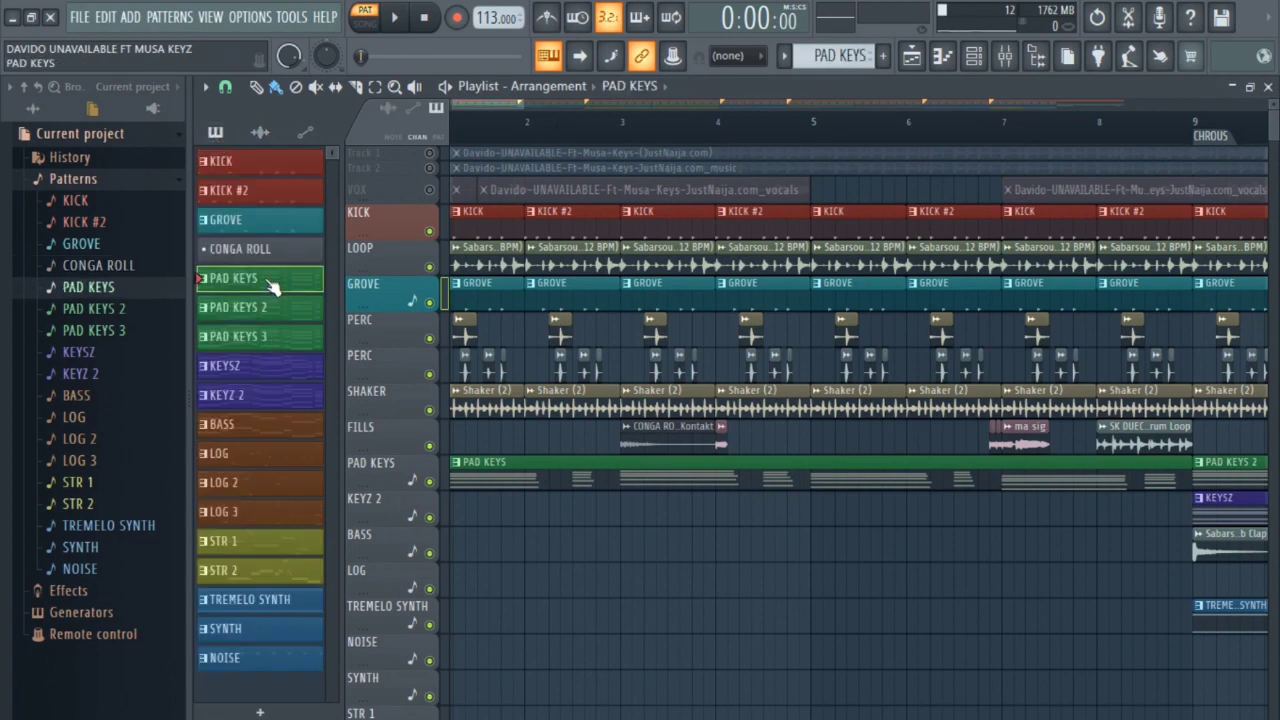
pyautogui.click(1268, 87)
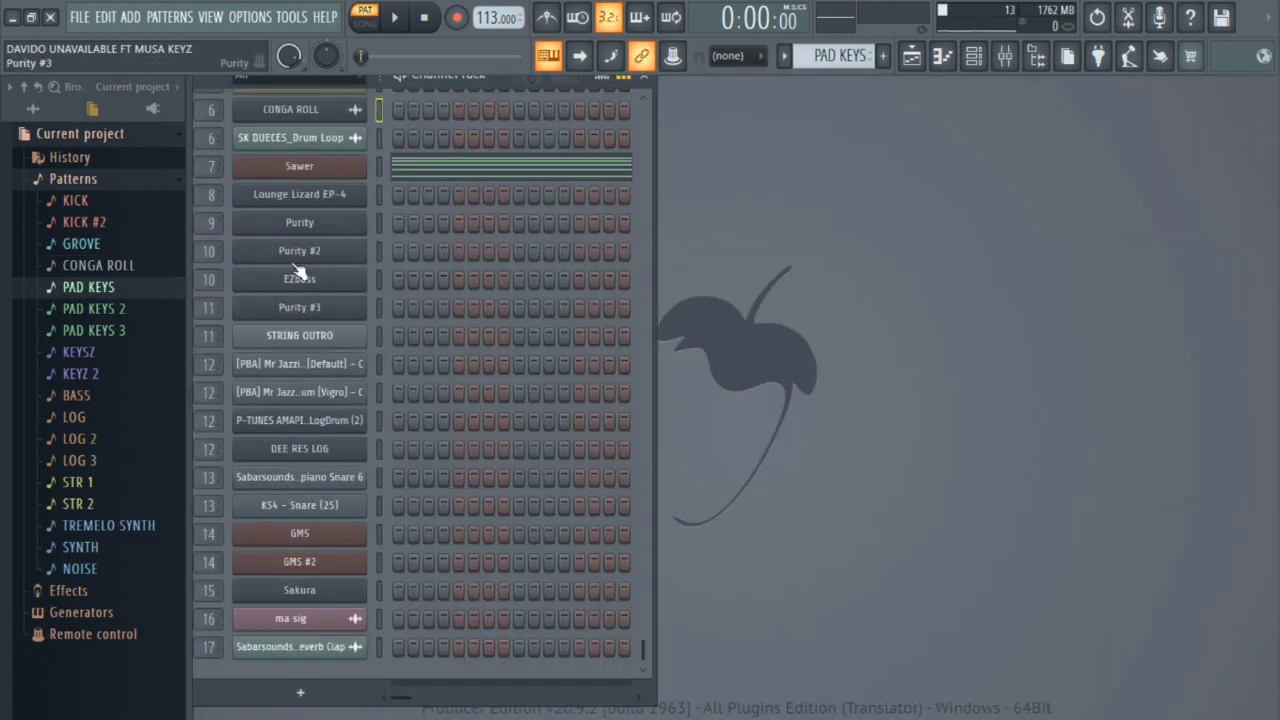
# Open the Sawer channel's synth interface, show the whole instrument, and bring up its presets library.
pyautogui.click(300, 166)
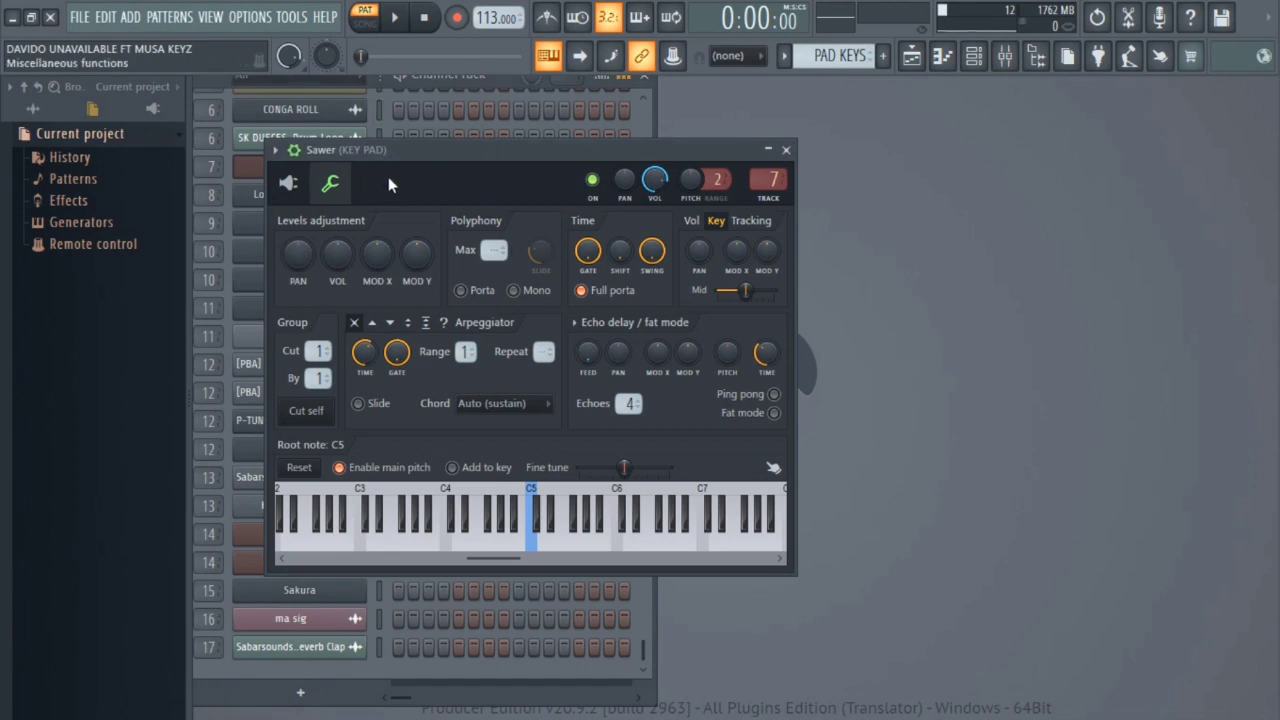
pyautogui.click(289, 183)
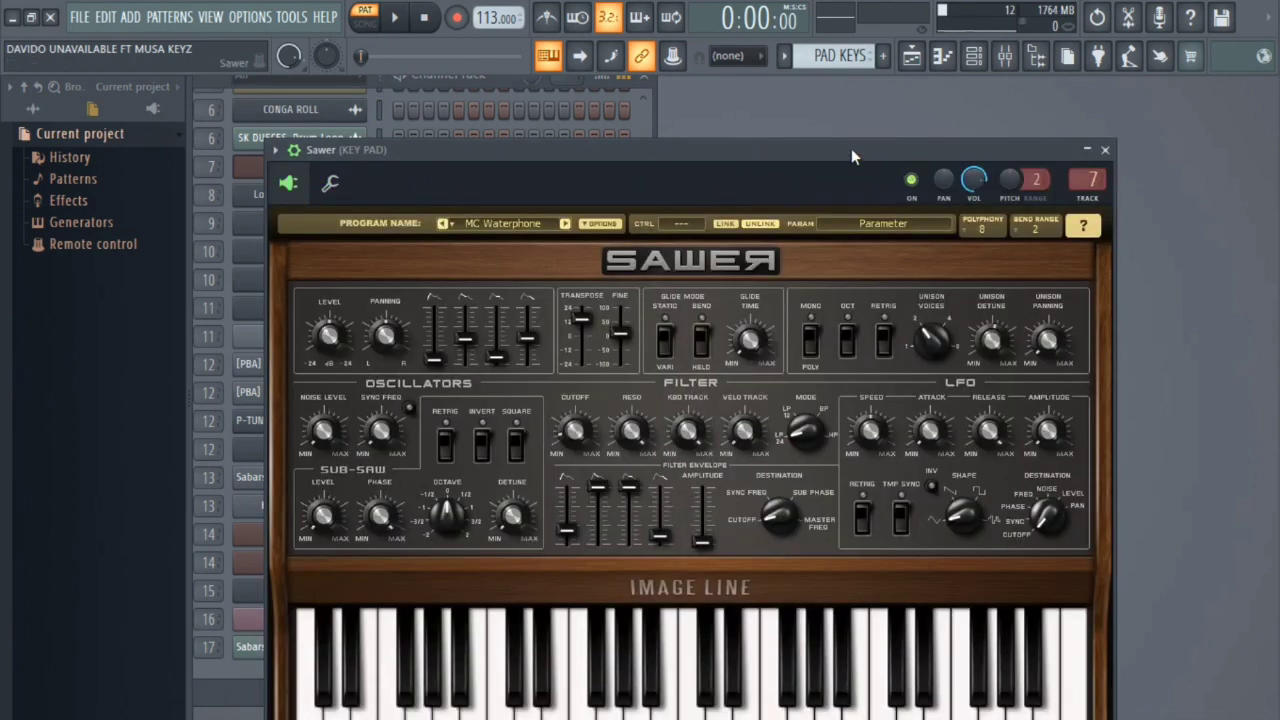
pyautogui.moveTo(851, 148); pyautogui.dragTo(827, 85)
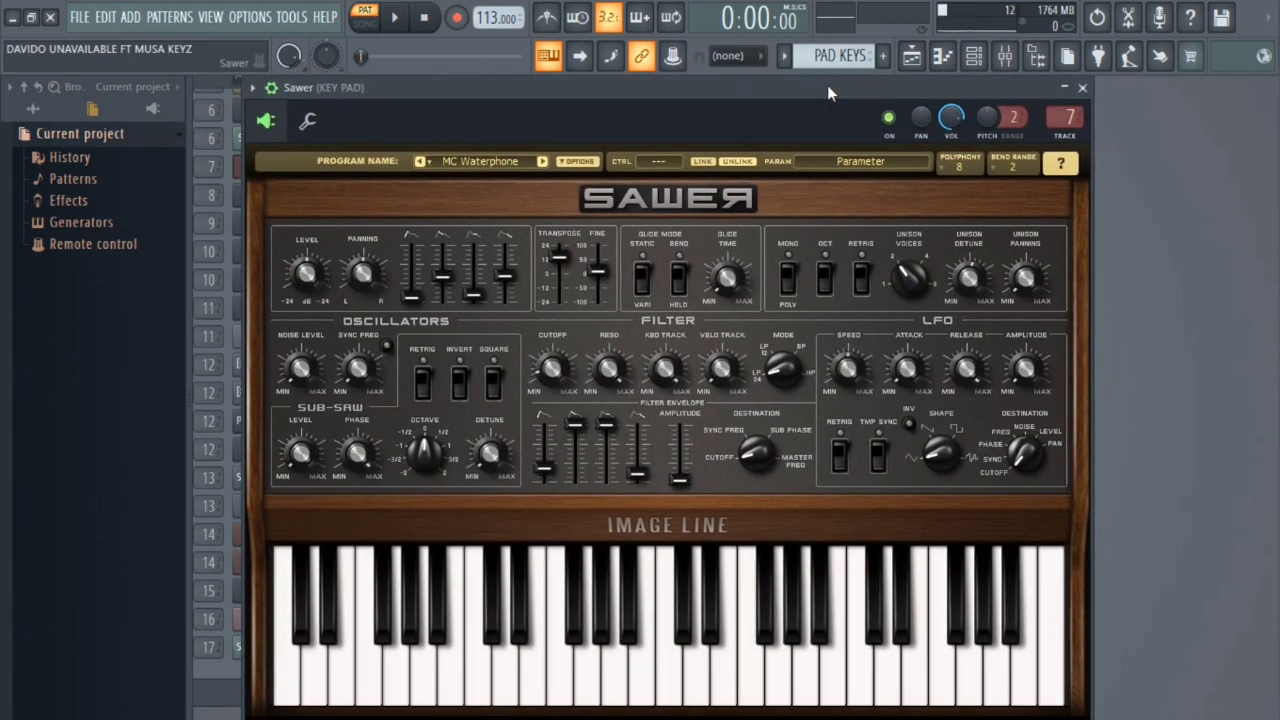
pyautogui.click(491, 164)
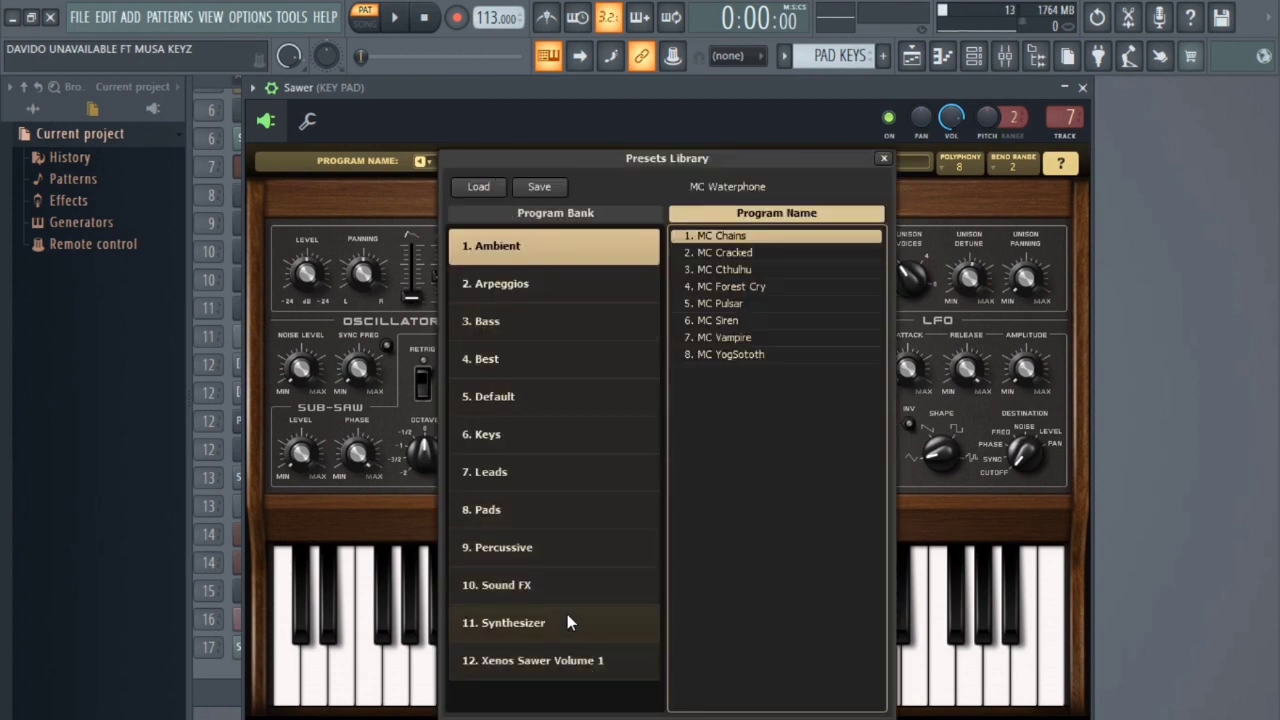
# Load the MC Waterphone preset from Sawer's Keys bank, and close the presets library and the instrument.
pyautogui.click(552, 435)
pyautogui.scroll(-10, 765, 536)
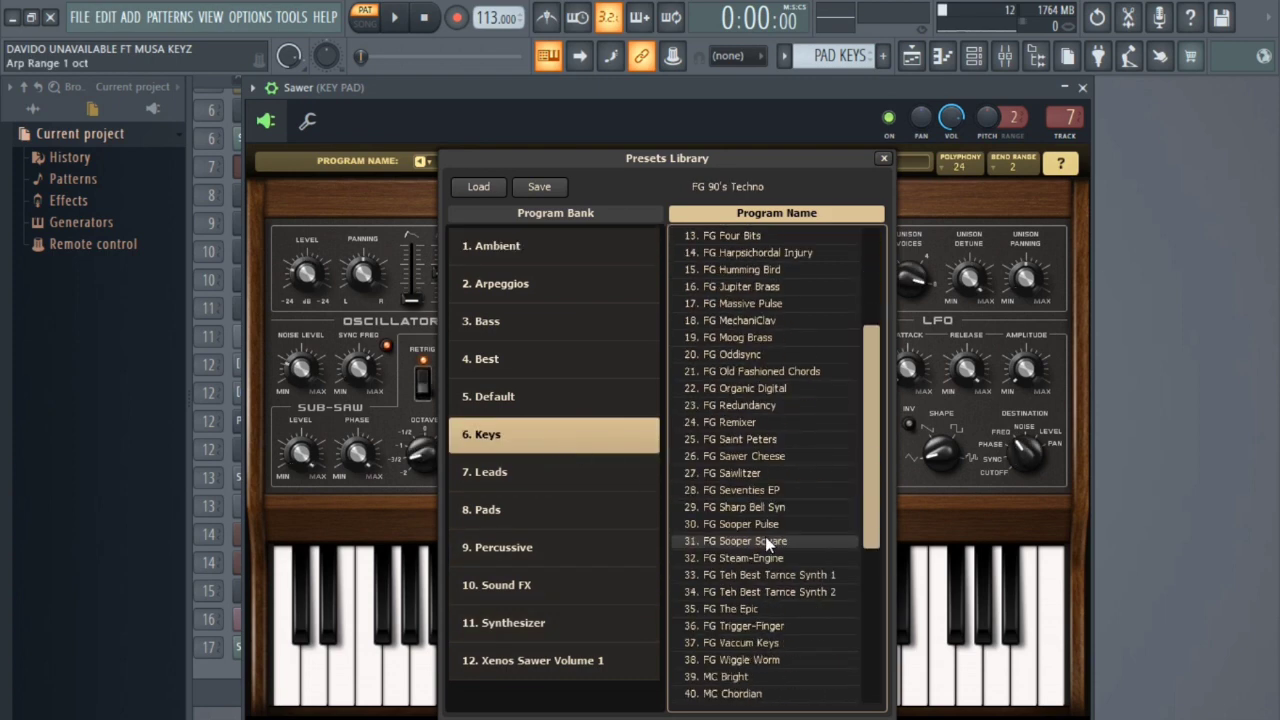
pyautogui.scroll(-1, 766, 540)
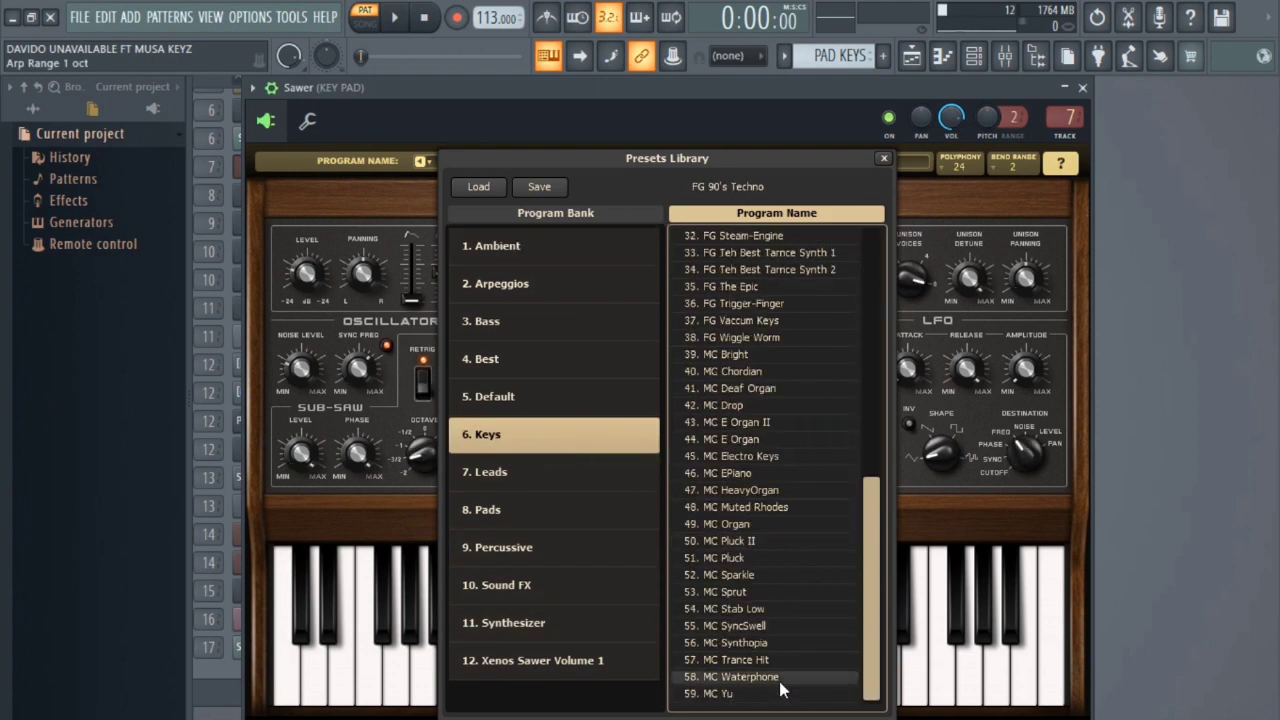
pyautogui.click(780, 678)
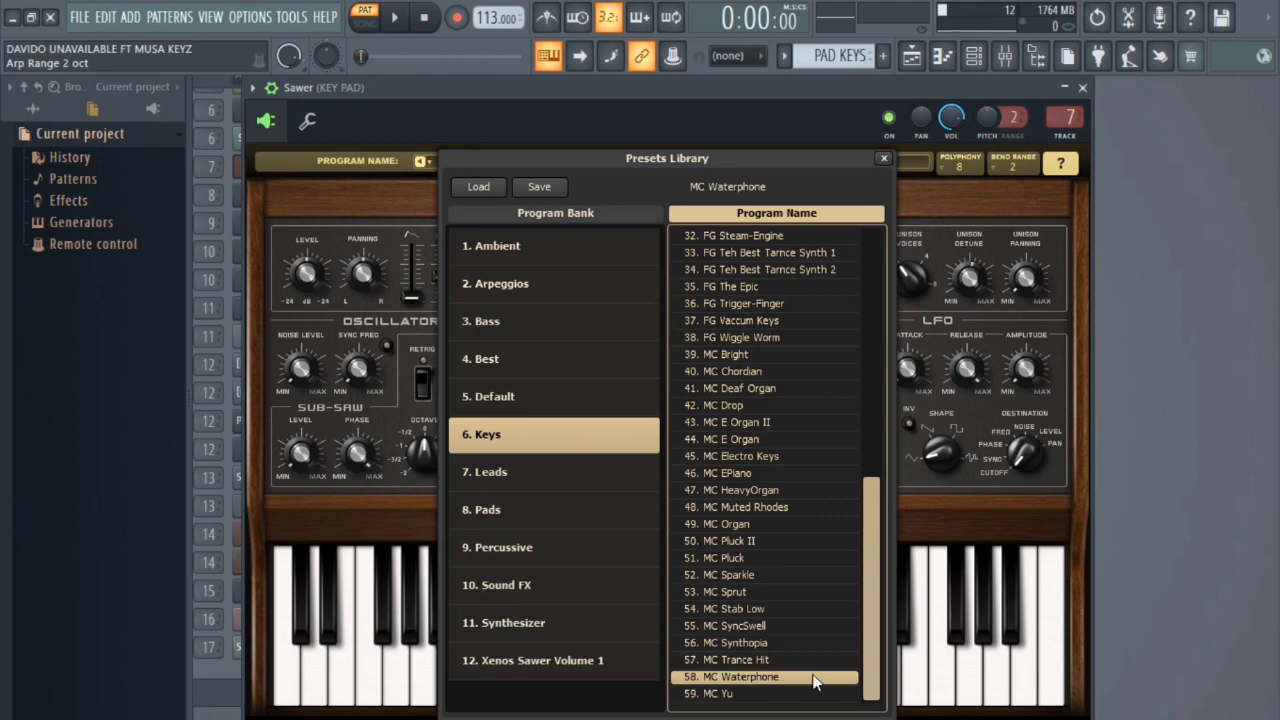
pyautogui.click(884, 160)
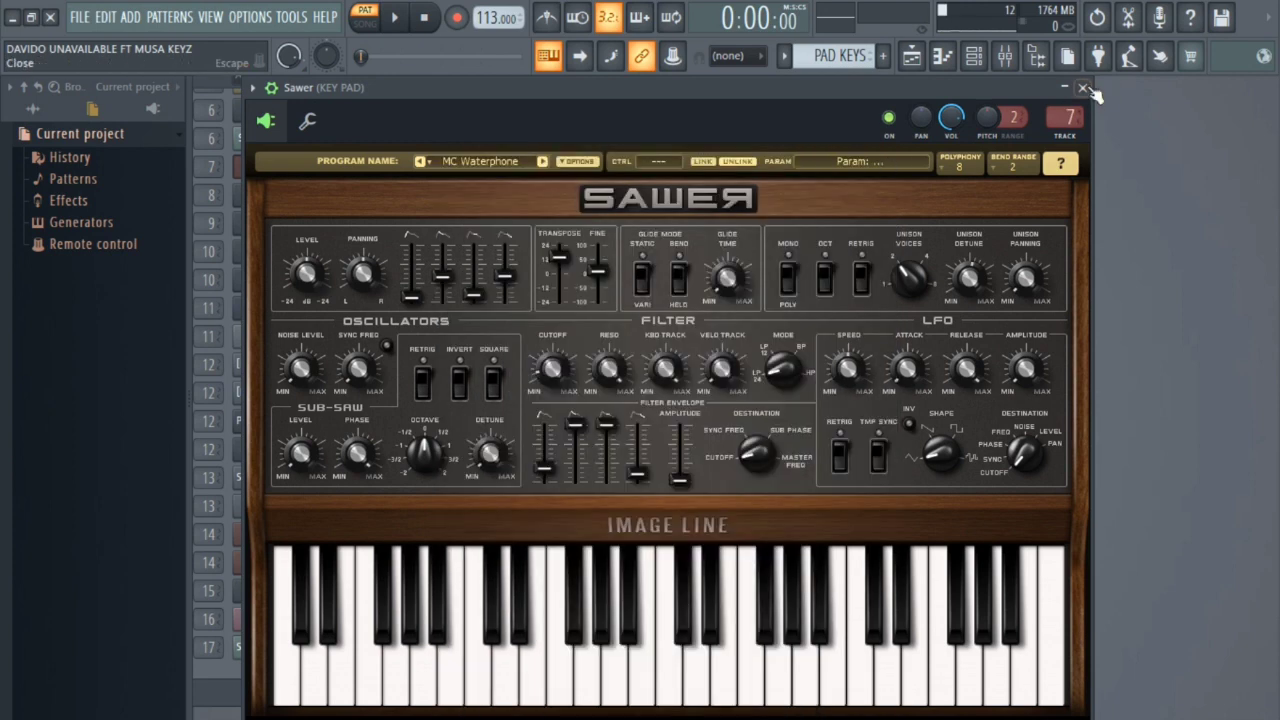
pyautogui.click(1083, 88)
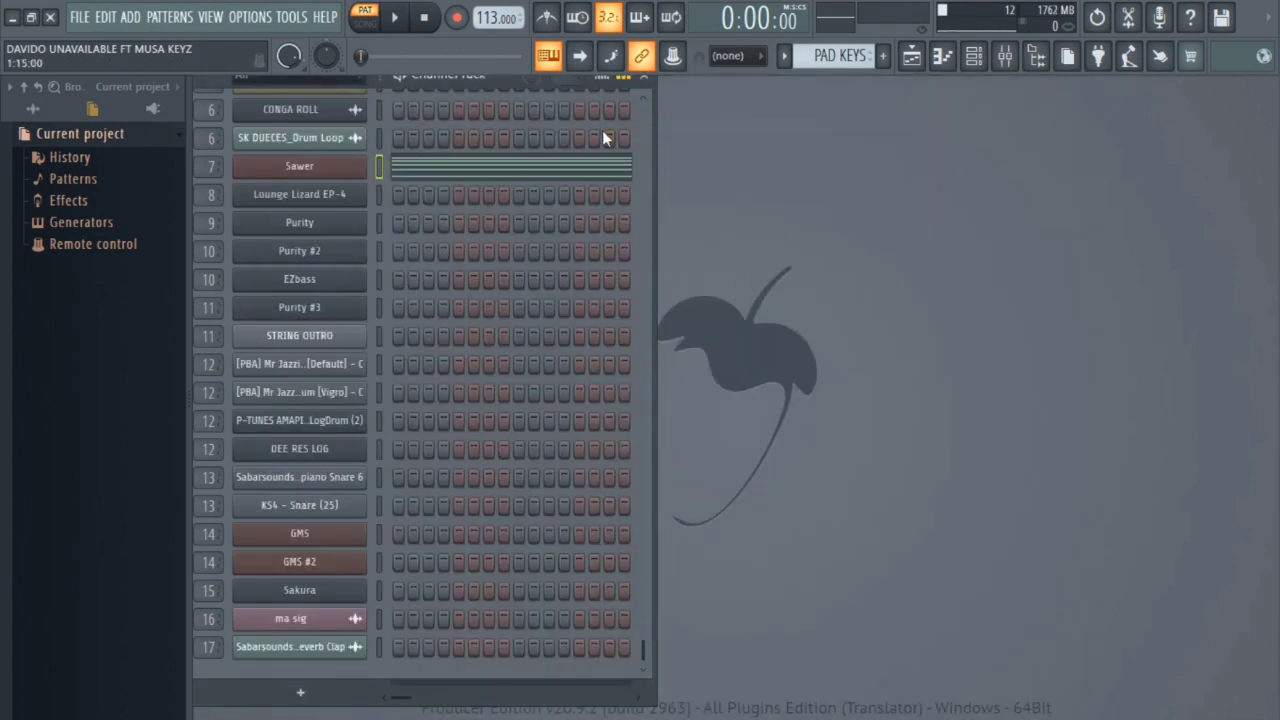
# Audition the PAD KEYS pattern, viewing its clips in the playlist during playback, and stop it.
pyautogui.press('space')
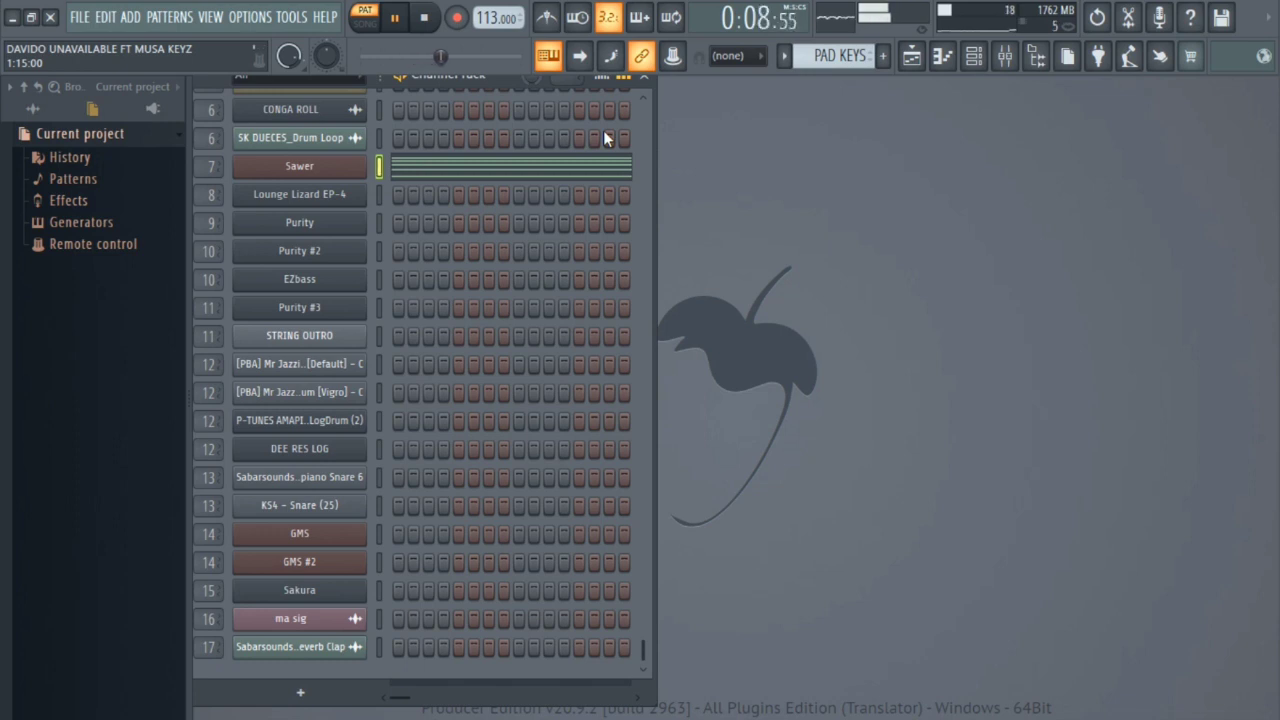
pyautogui.click(920, 62)
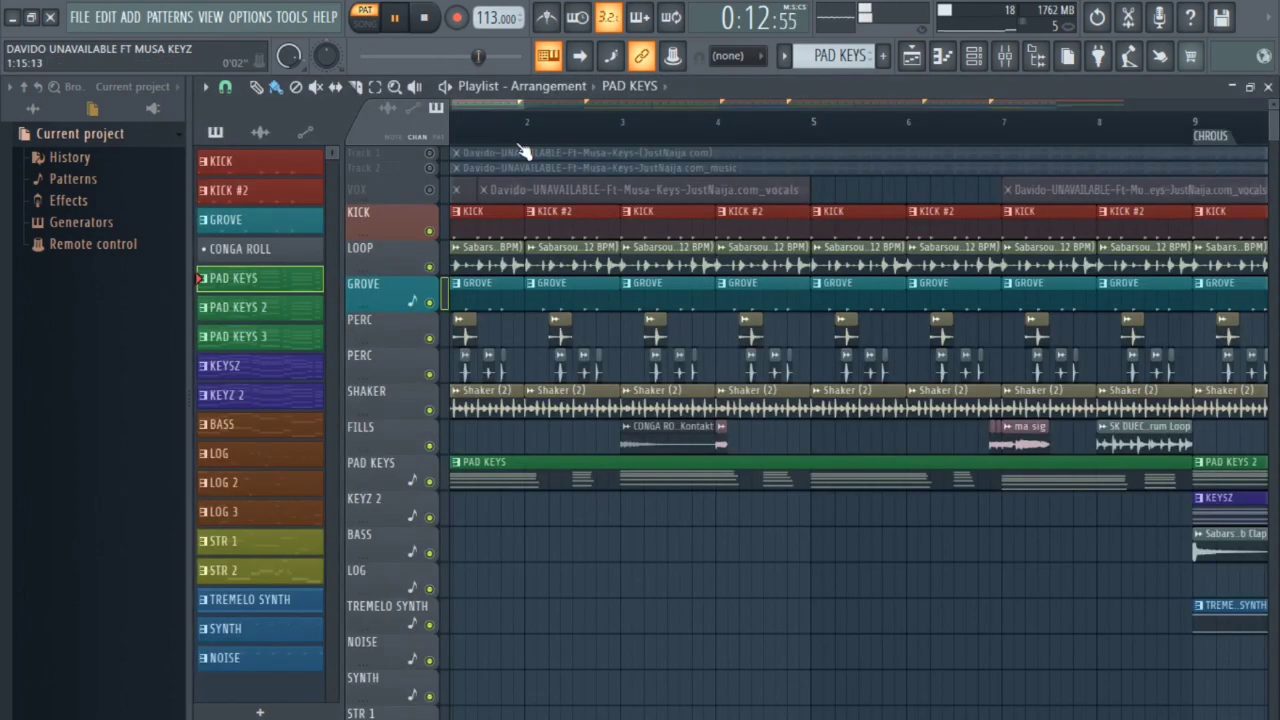
pyautogui.scroll(-2, 555, 134)
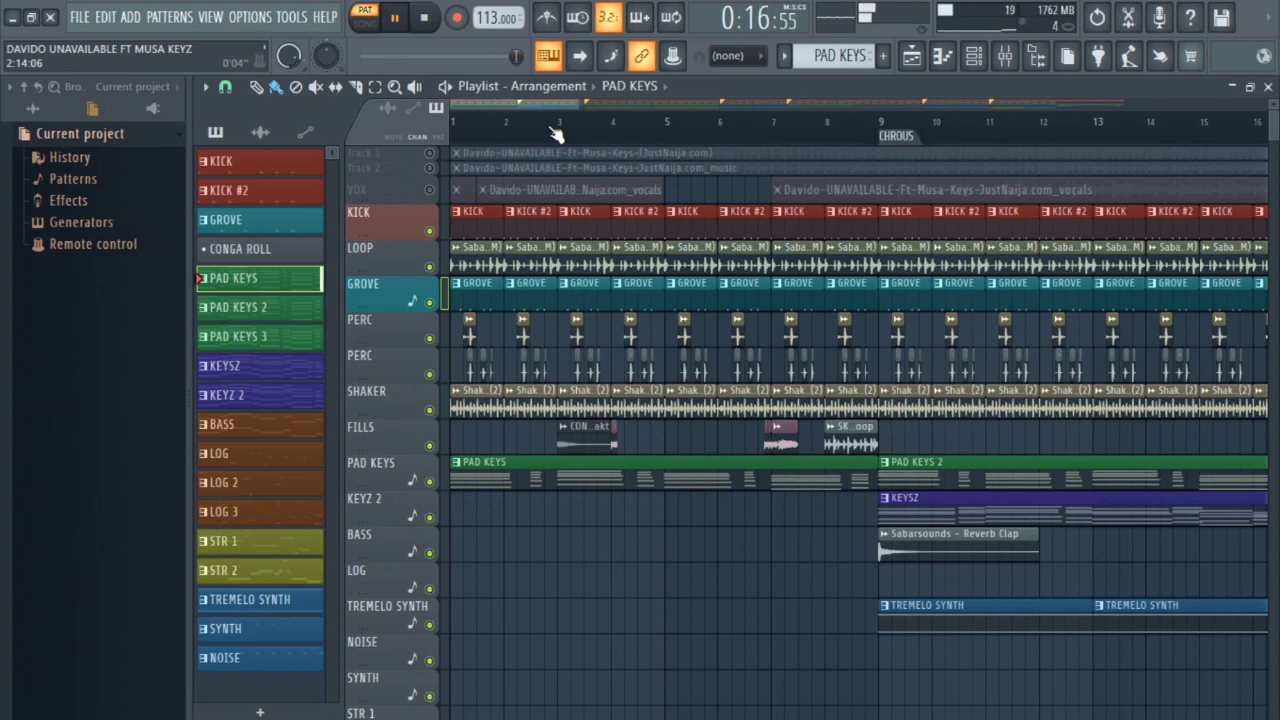
pyautogui.press('space')
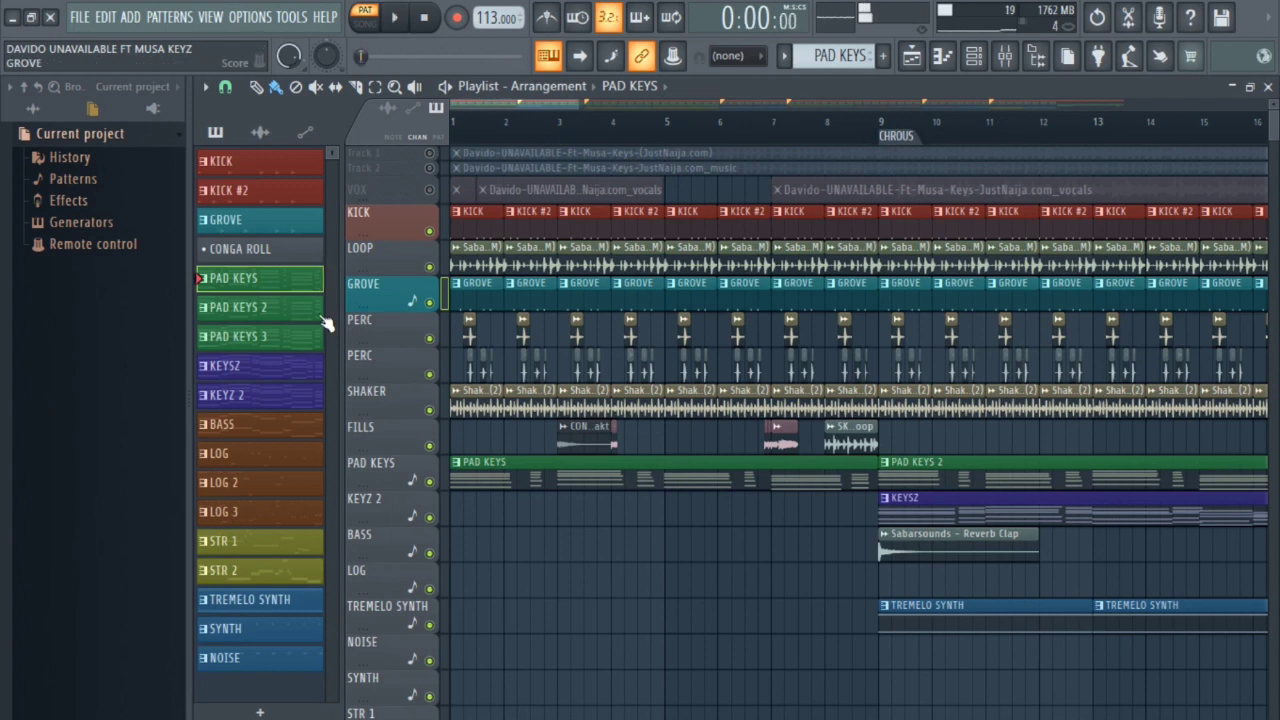
# Select the PAD KEYS 2 pattern and audition it.
pyautogui.click(240, 307)
pyautogui.press('space')
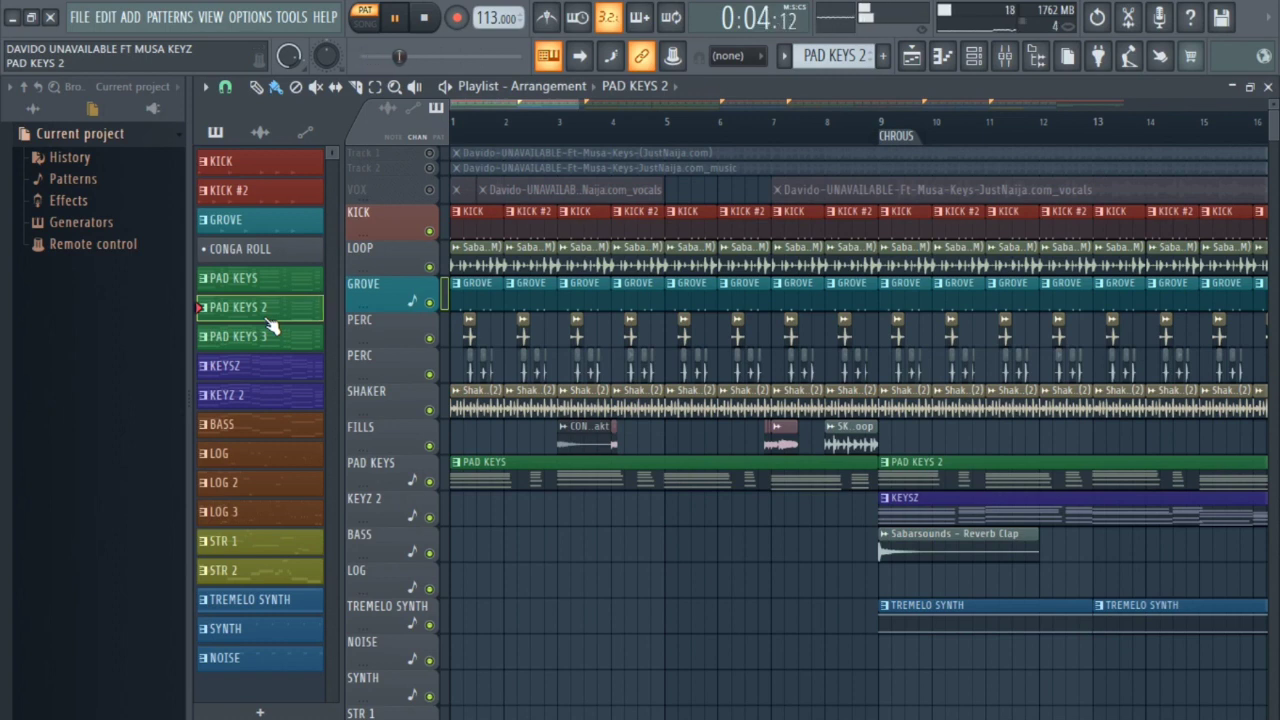
pyautogui.press('space')
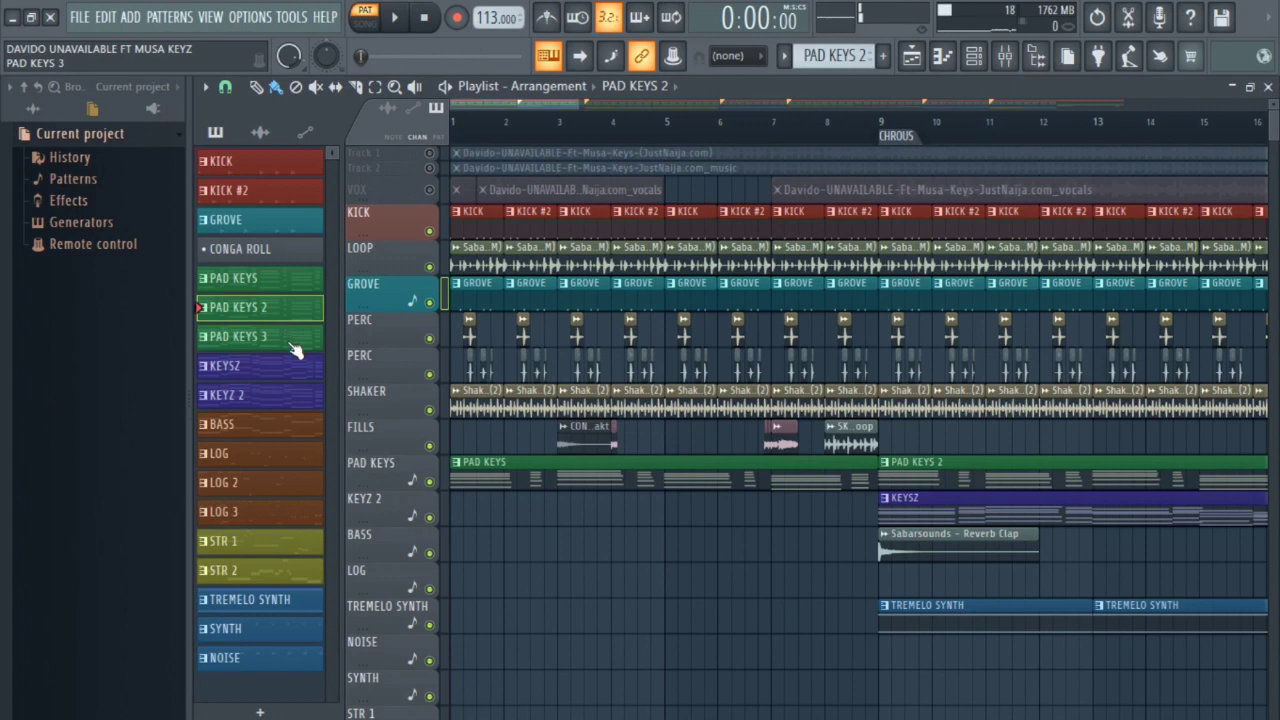
# Select the KEYSZ pattern, view its Lounge Lizard EP-4 notes in the piano roll, and return to the playlist.
pyautogui.click(292, 344)
pyautogui.click(289, 372)
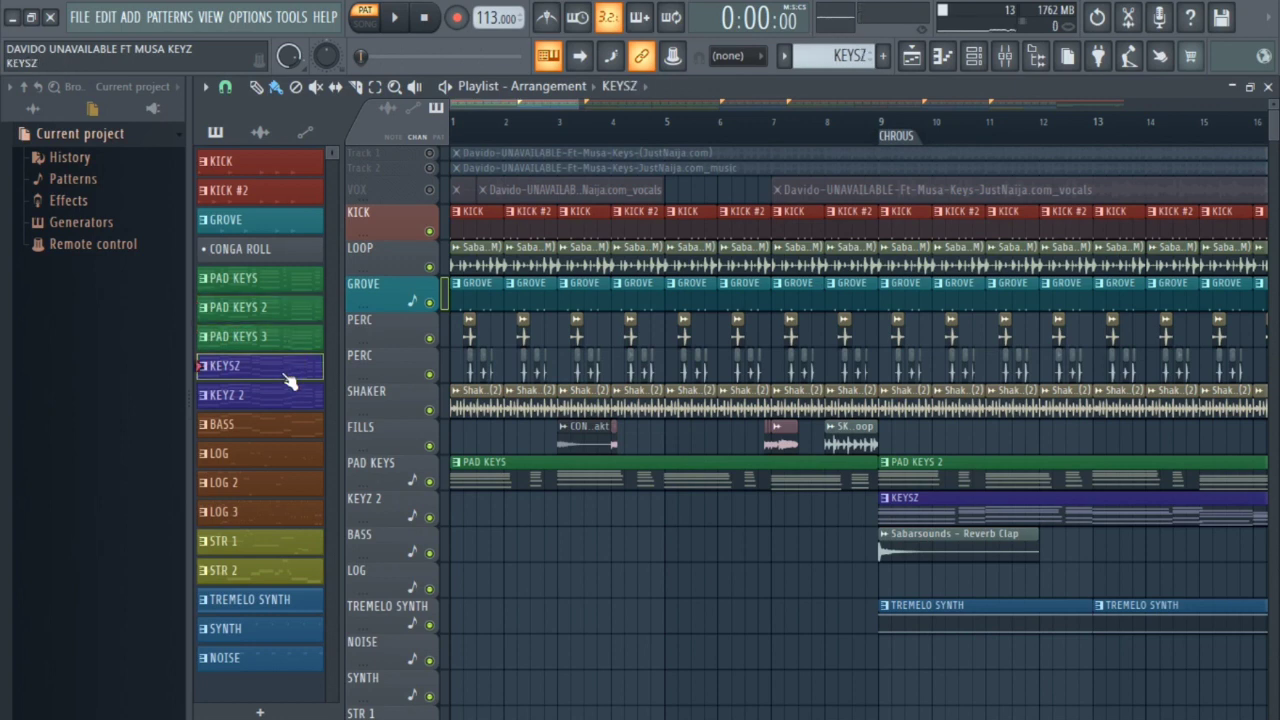
pyautogui.doubleClick(285, 376)
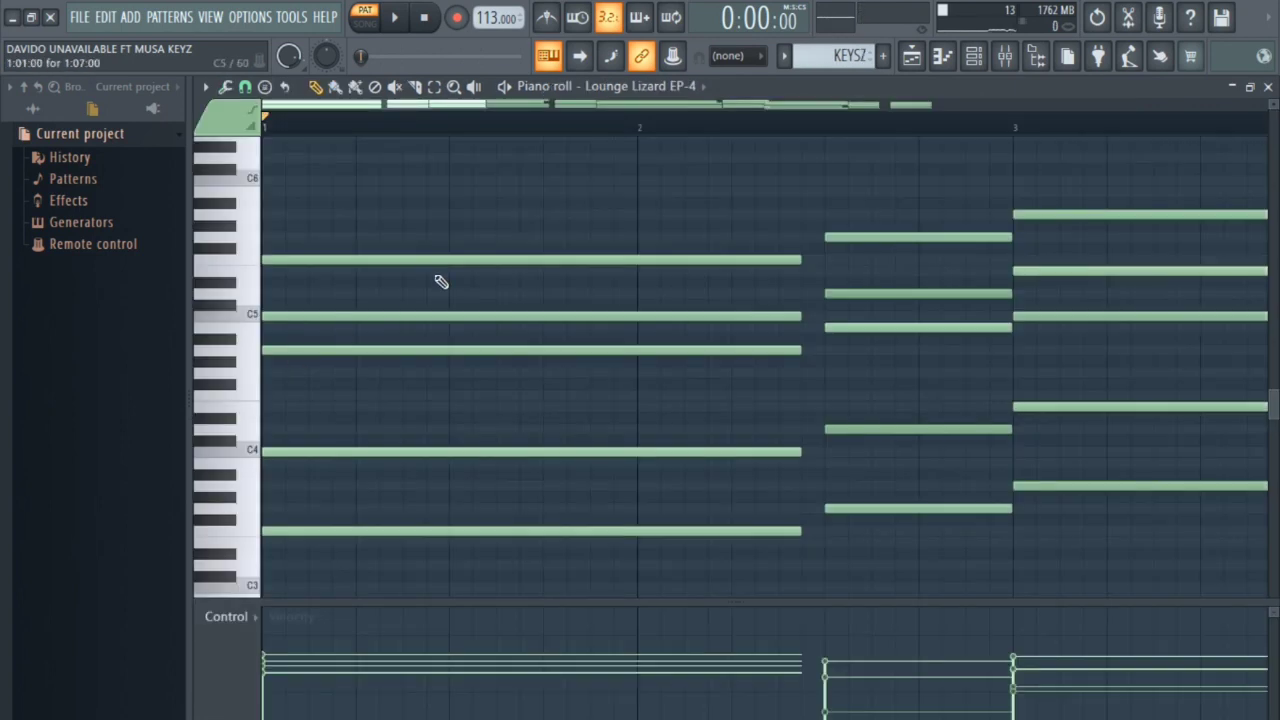
pyautogui.click(1268, 87)
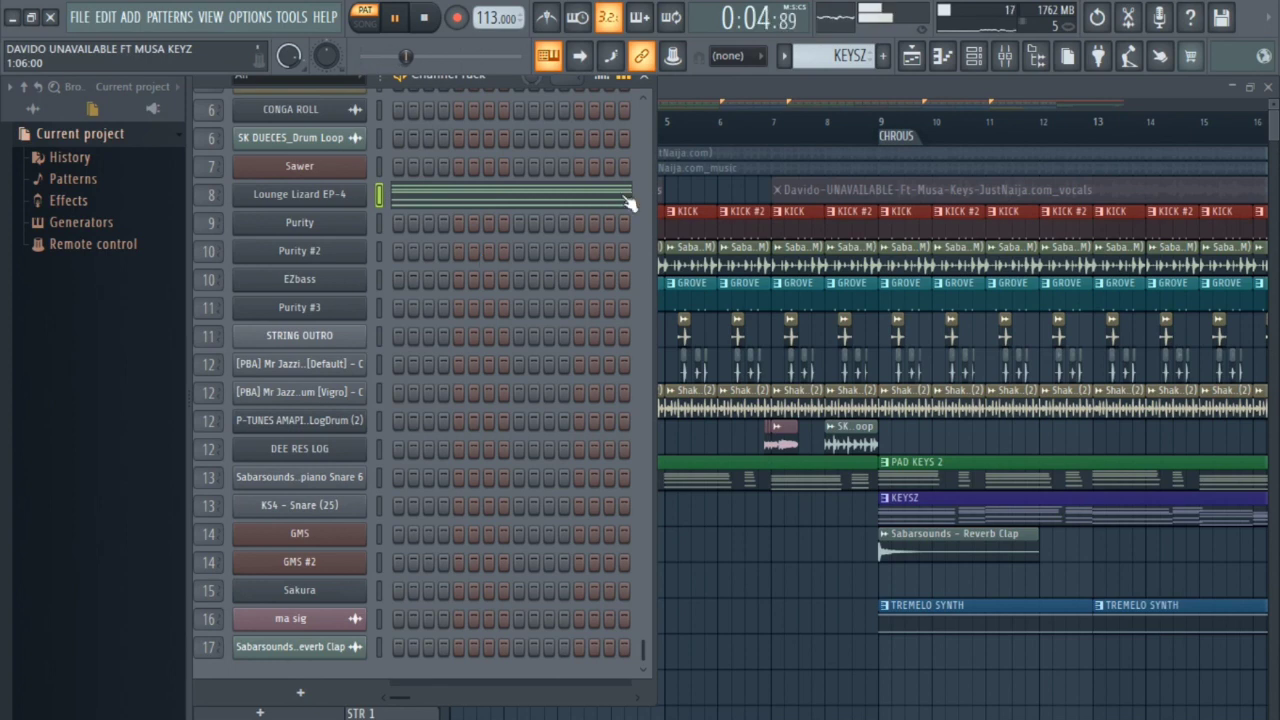
pyautogui.click(752, 86)
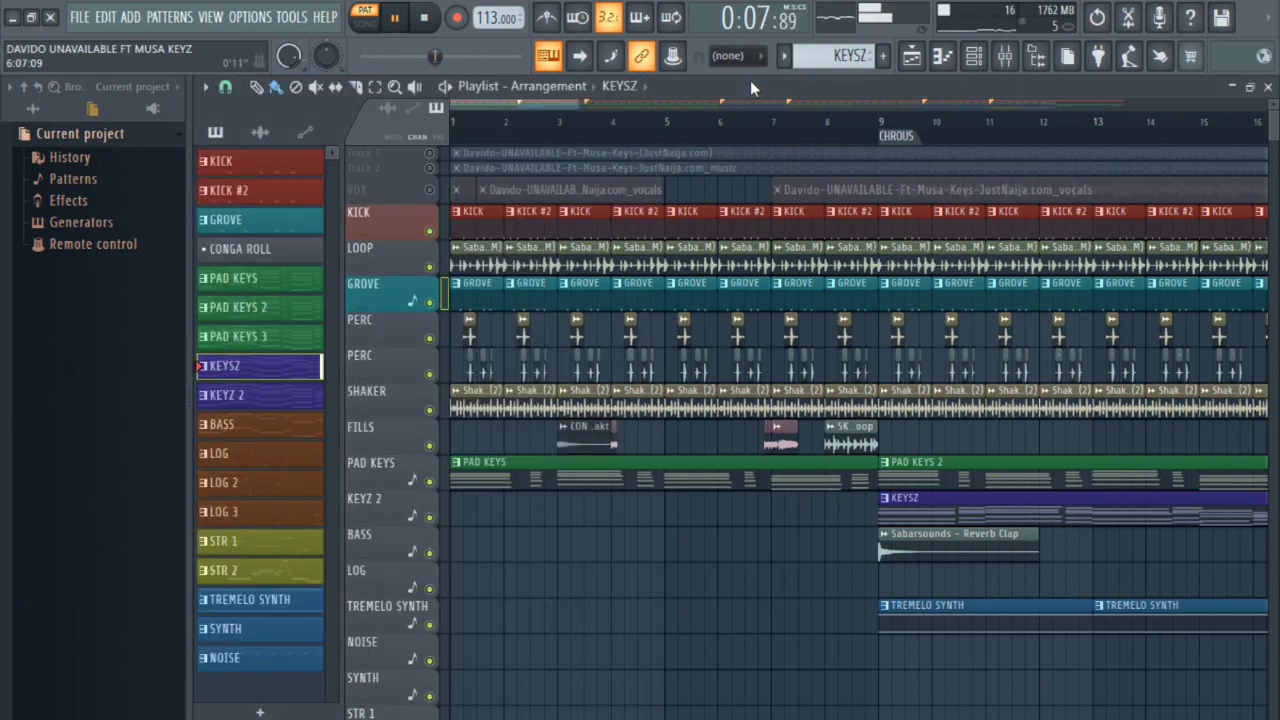
# Examine the complete KEYSZ chord progression in the piano roll during playback, and close the piano roll after stopping it.
pyautogui.doubleClick(299, 378)
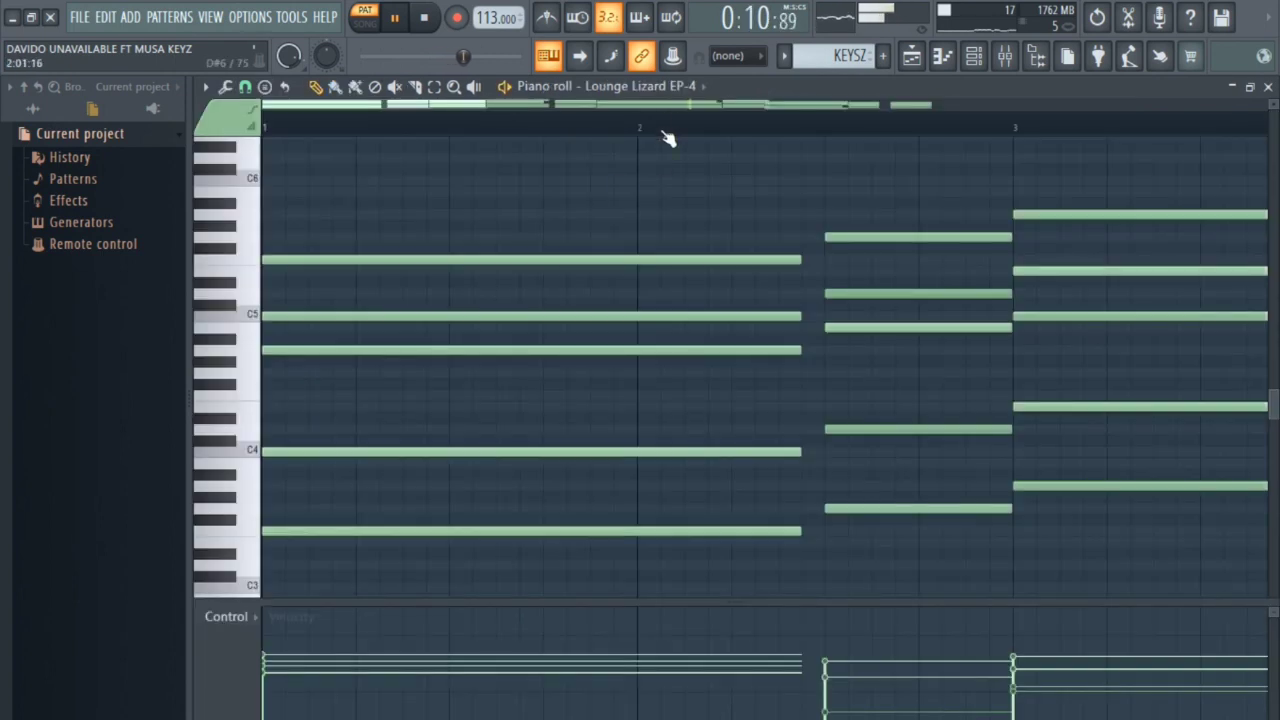
pyautogui.scroll(-5, 687, 122)
pyautogui.scroll(-2, 687, 122)
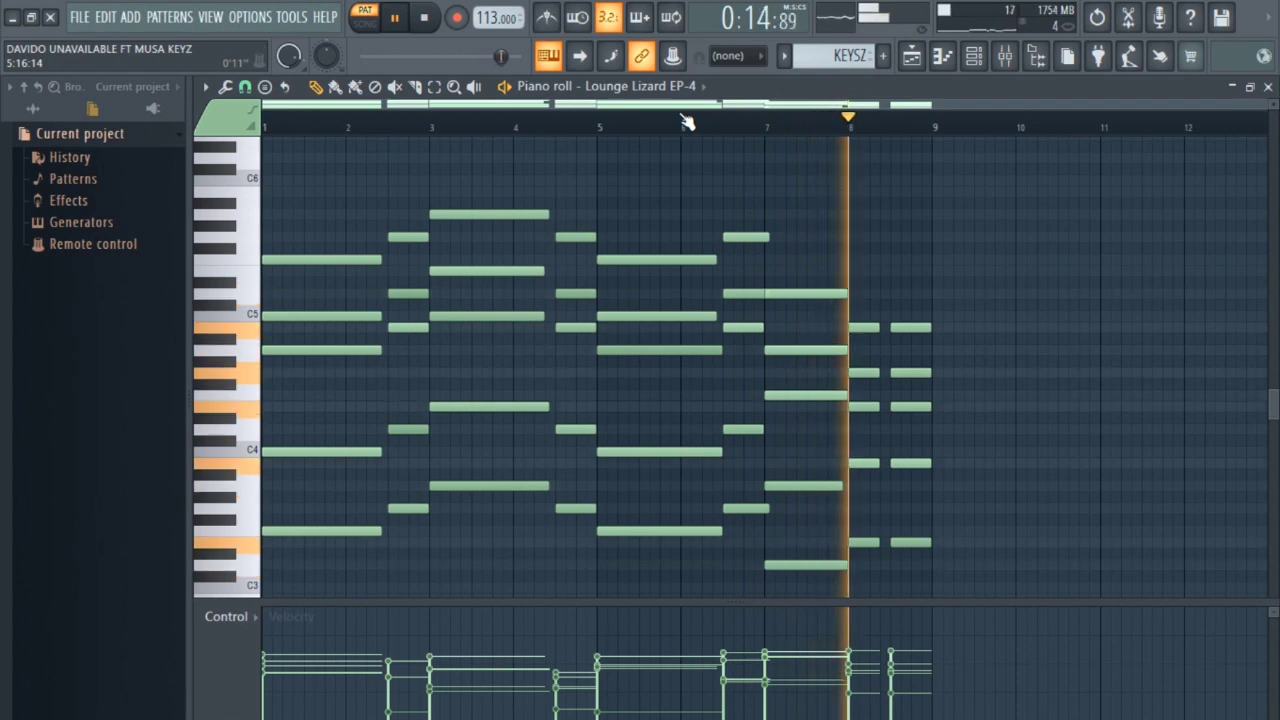
pyautogui.press('space')
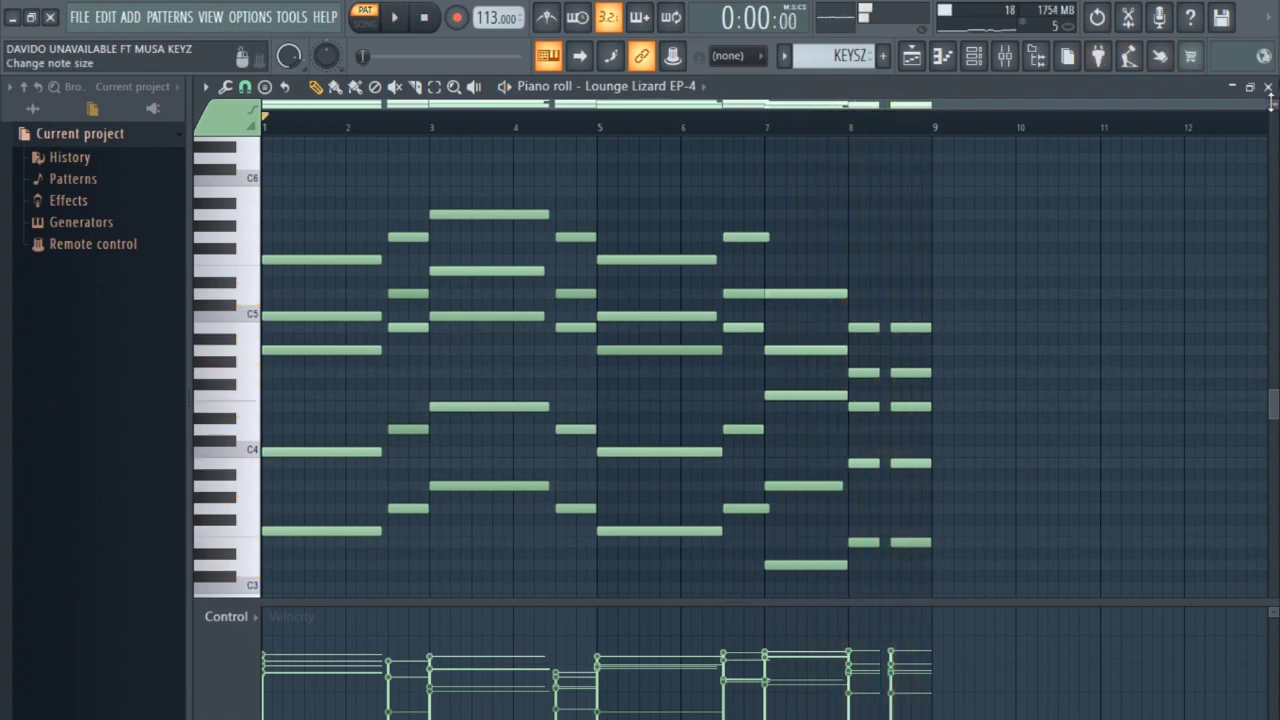
pyautogui.click(1268, 87)
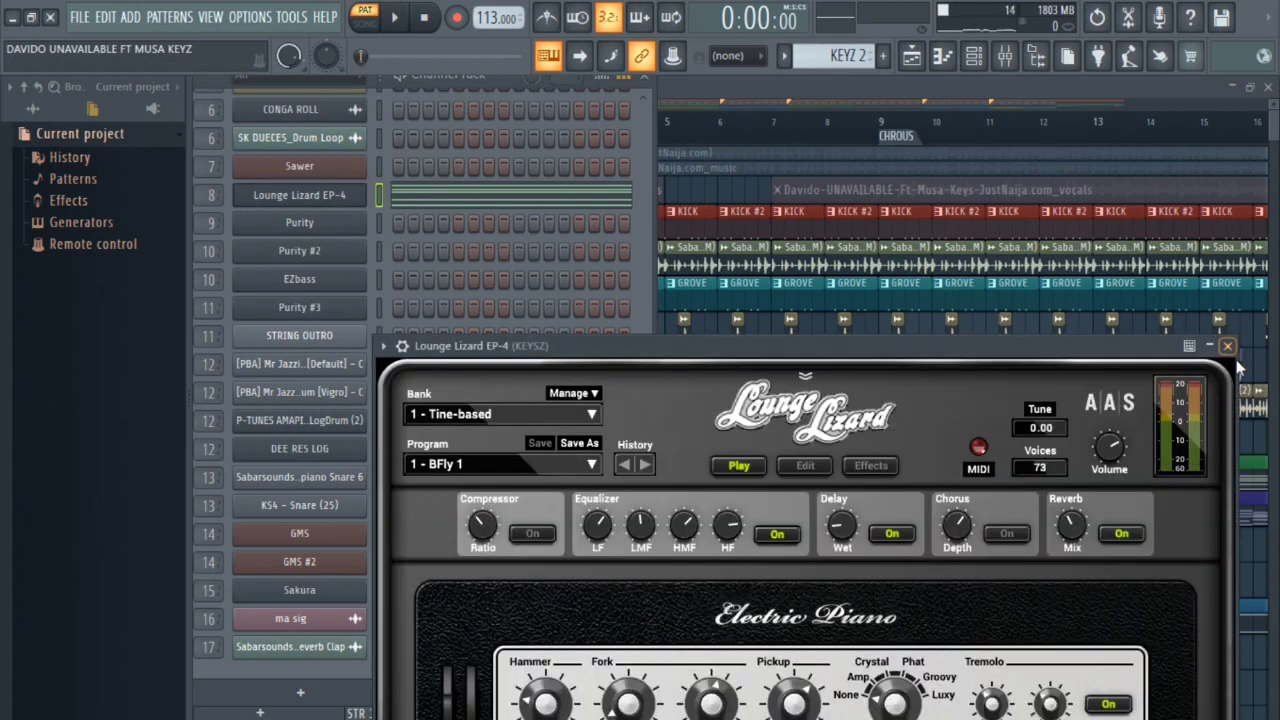
# Close the Lounge Lizard EP-4 instrument, examine the KEYZ 2 pattern's chords in the piano roll, and audition them.
pyautogui.click(1230, 347)
pyautogui.click(541, 198)
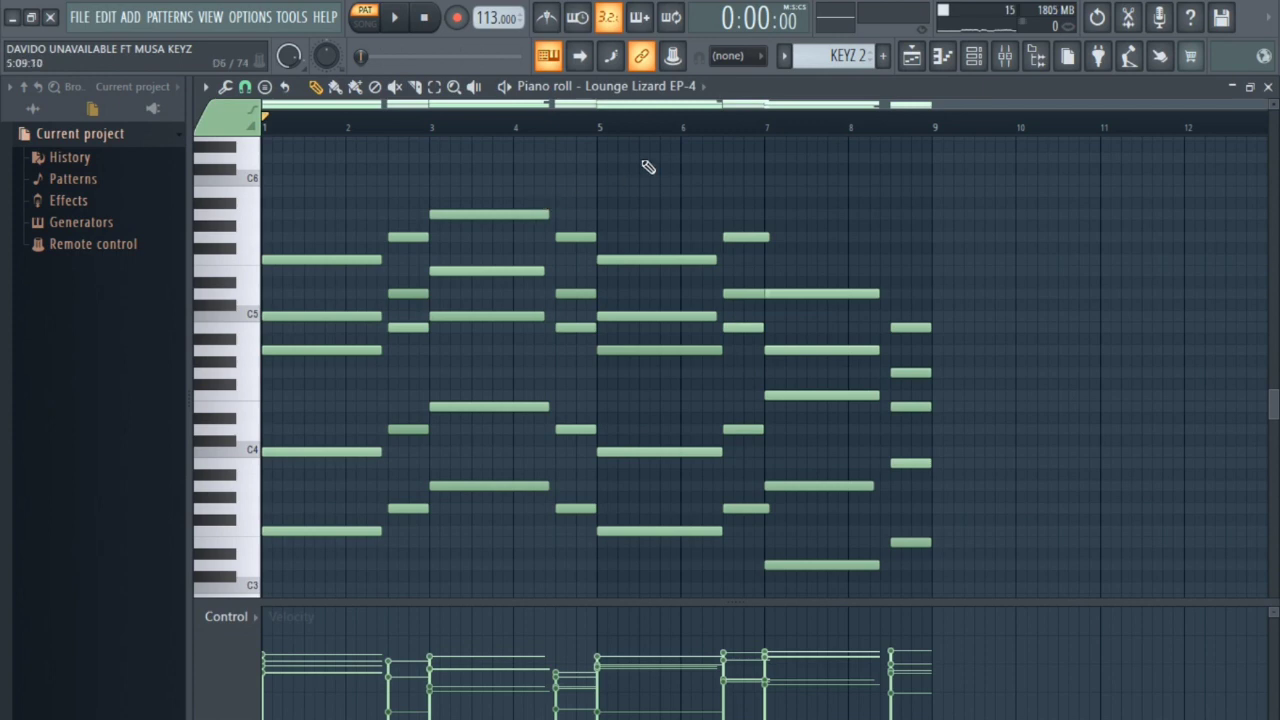
pyautogui.press('space')
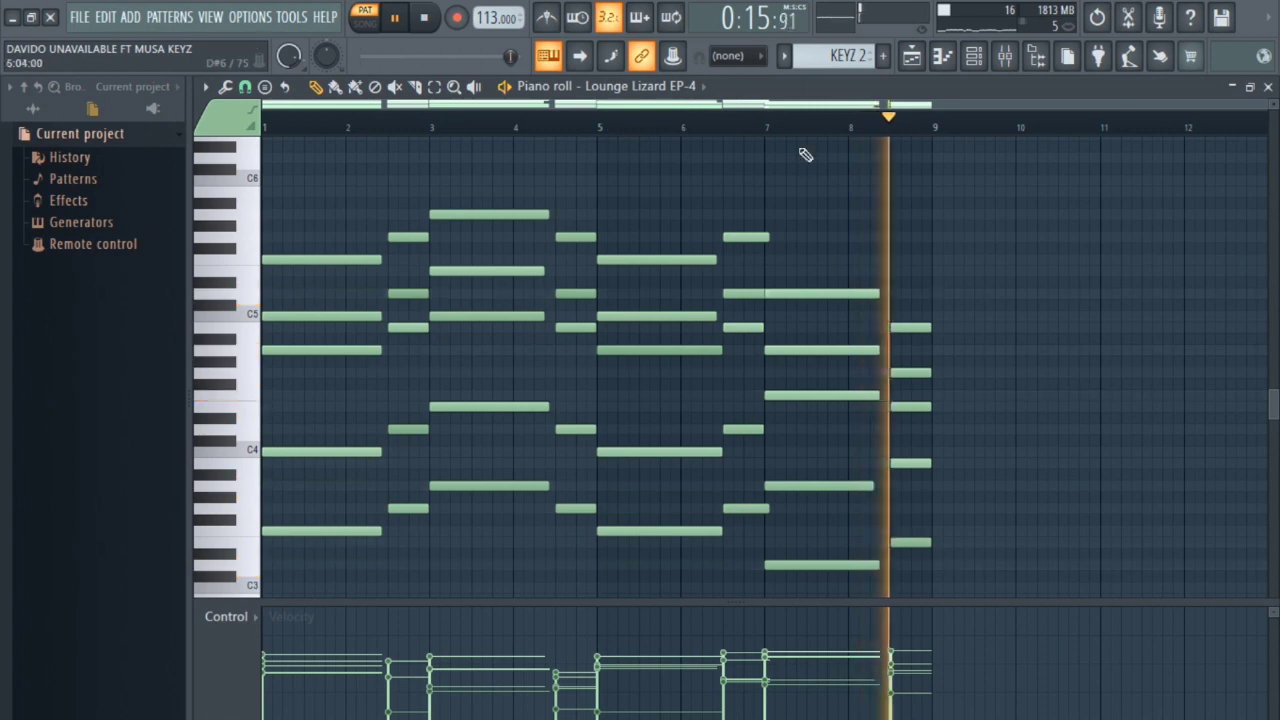
pyautogui.press('space')
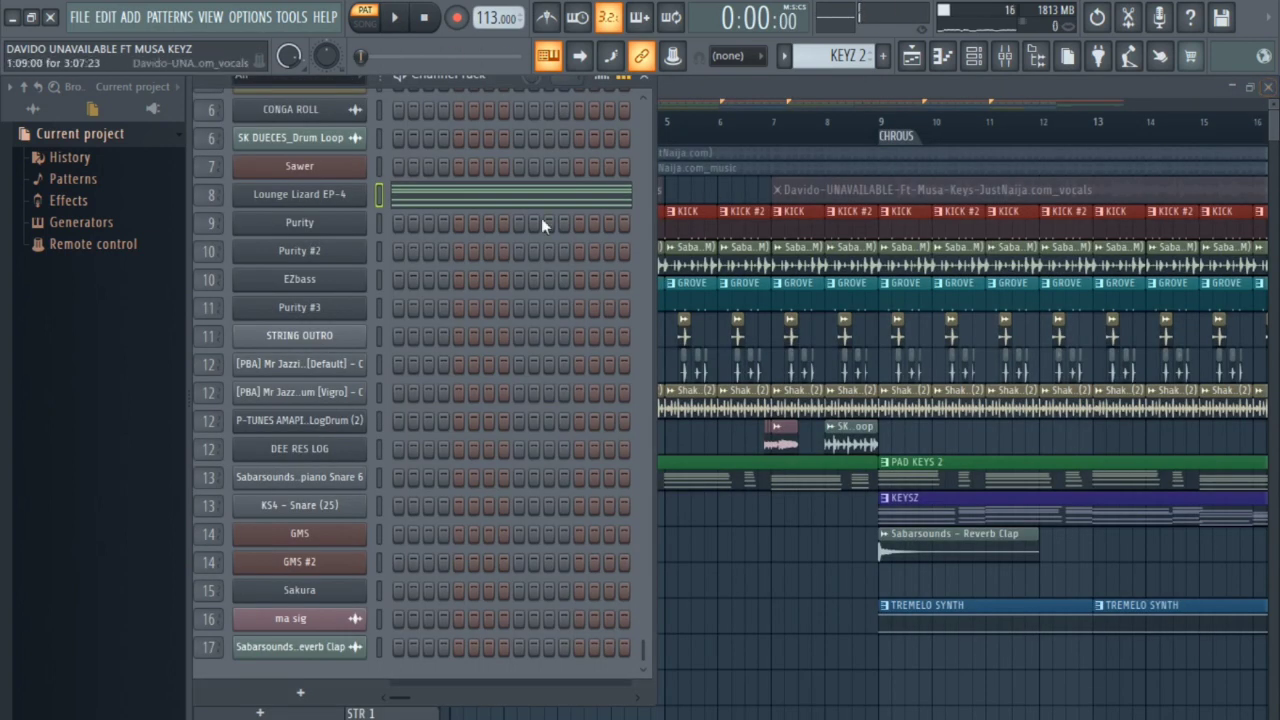
# Select the BASS pattern from the playlist and view its EZbass and Purity #2 instruments with their chosen sounds.
pyautogui.click(911, 55)
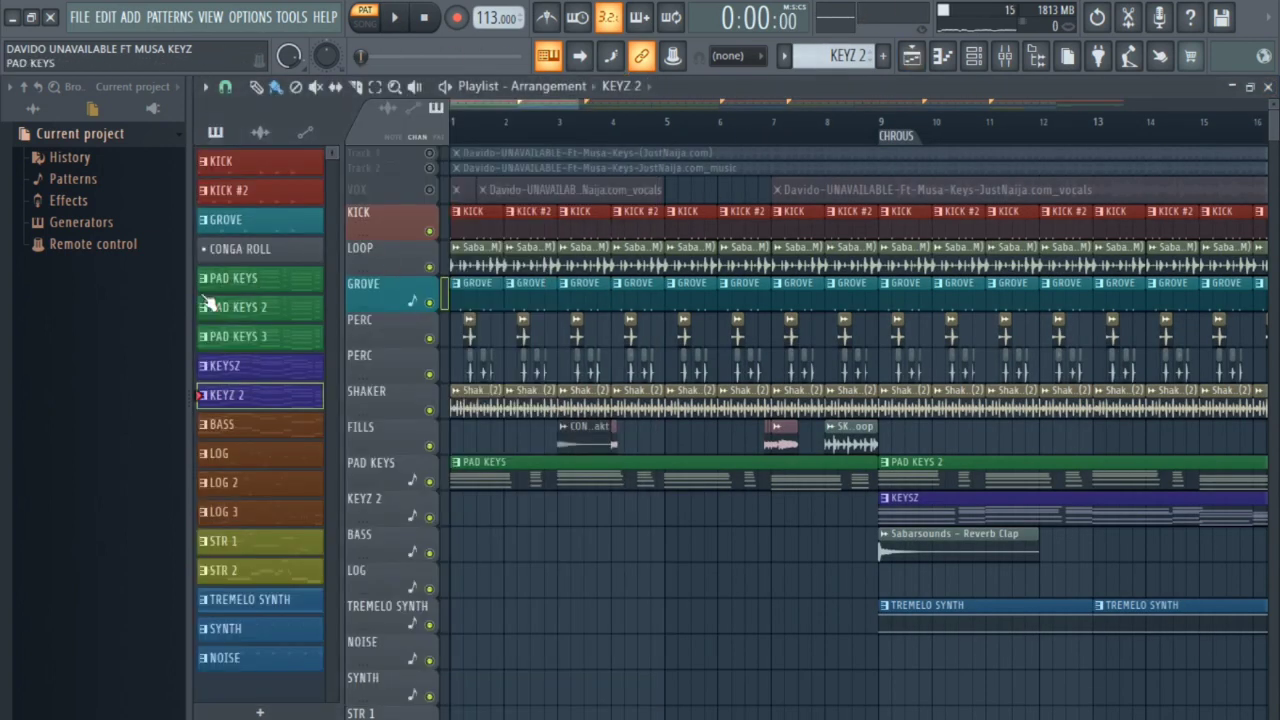
pyautogui.click(284, 425)
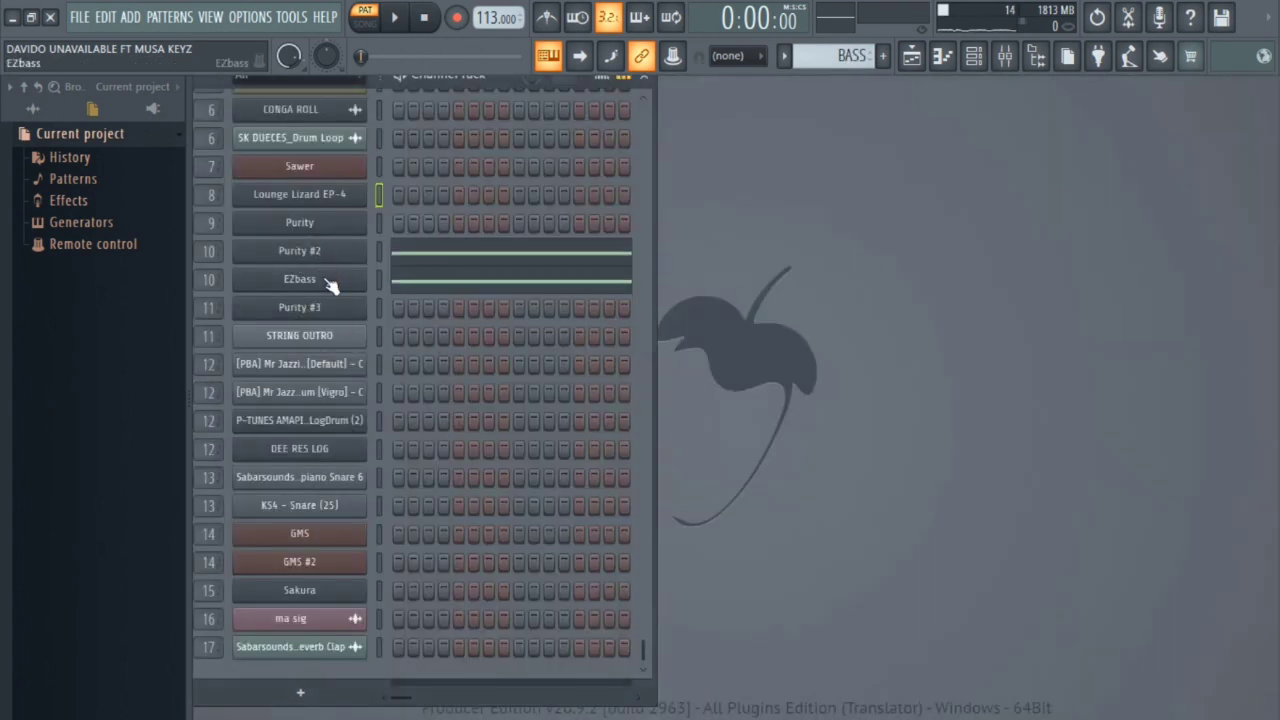
pyautogui.click(331, 286)
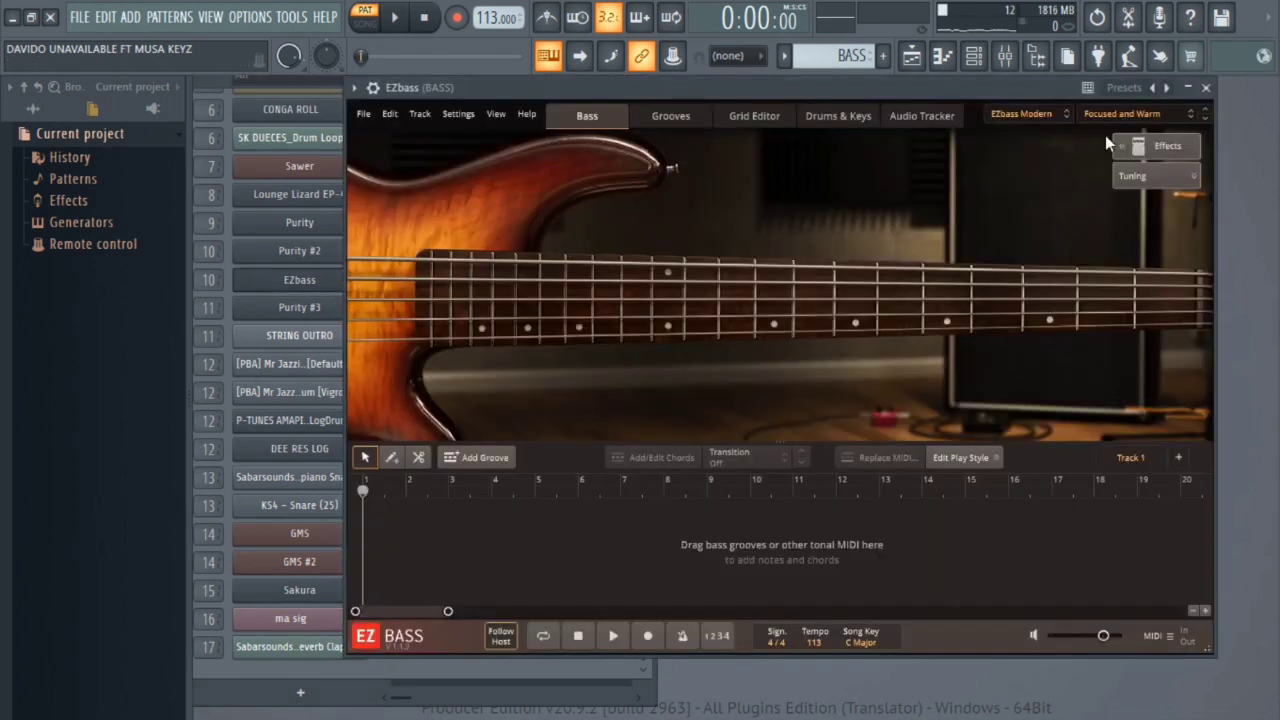
pyautogui.click(1206, 88)
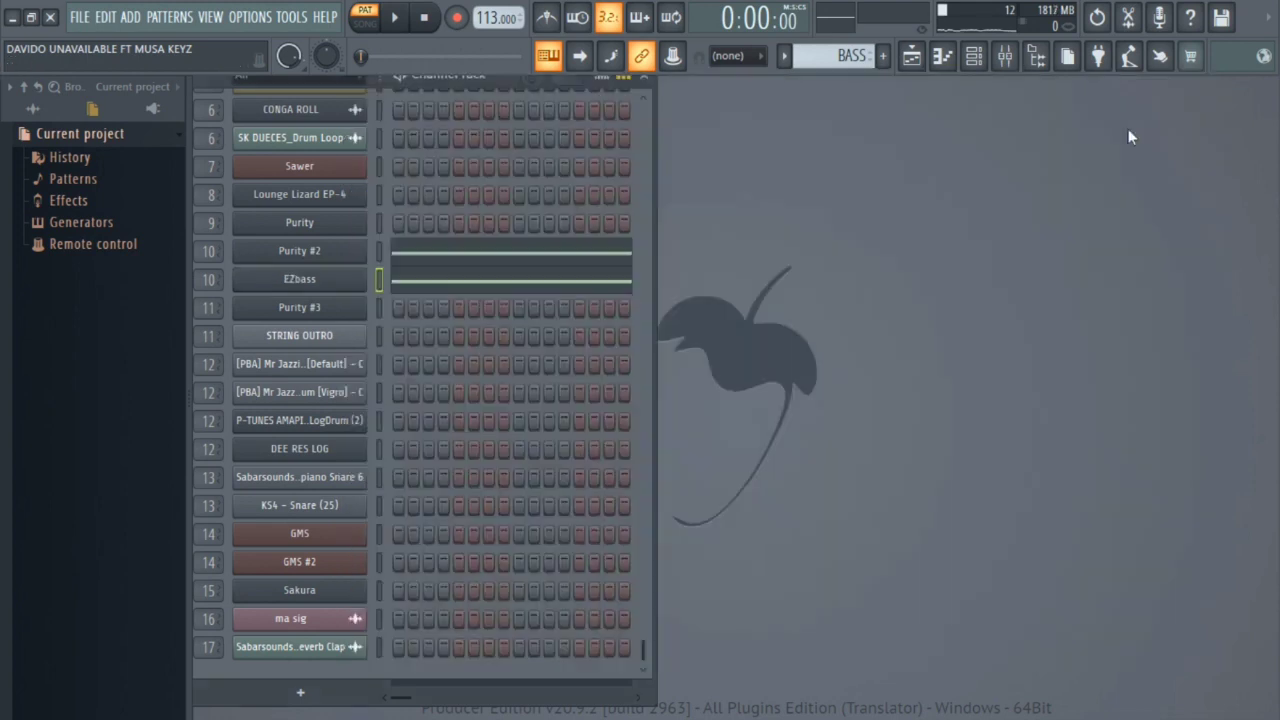
pyautogui.click(320, 252)
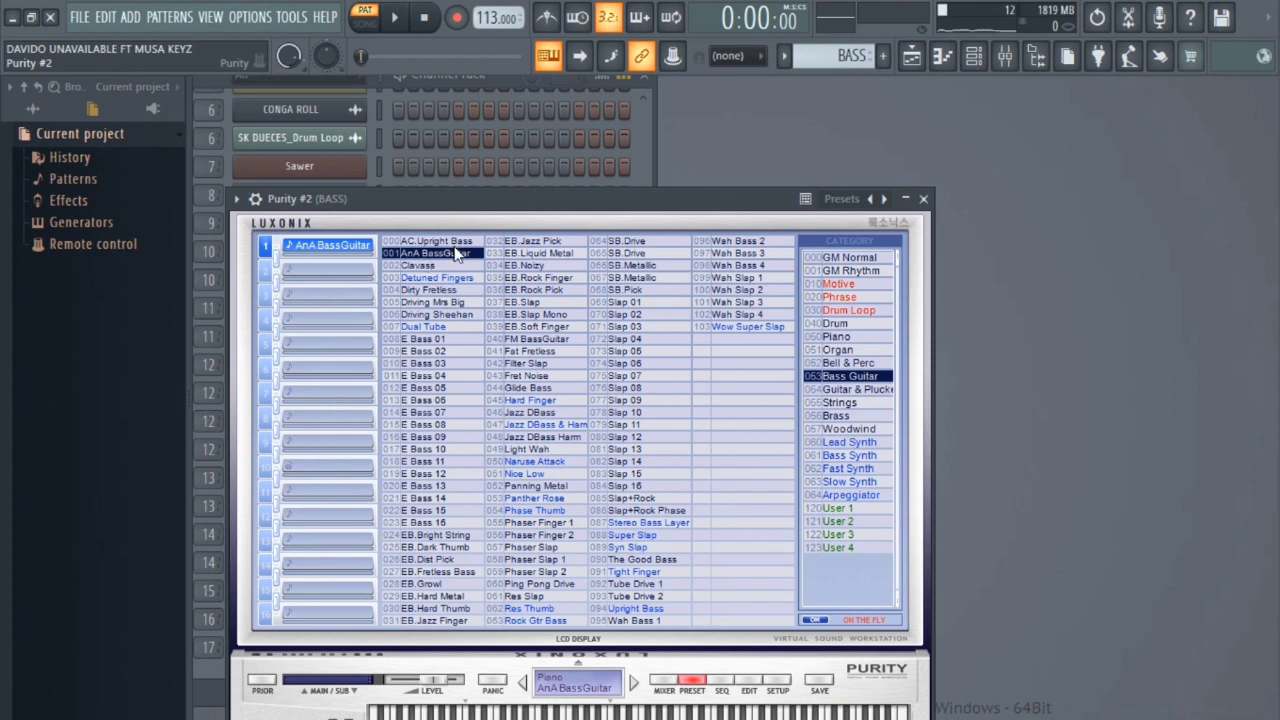
pyautogui.click(925, 200)
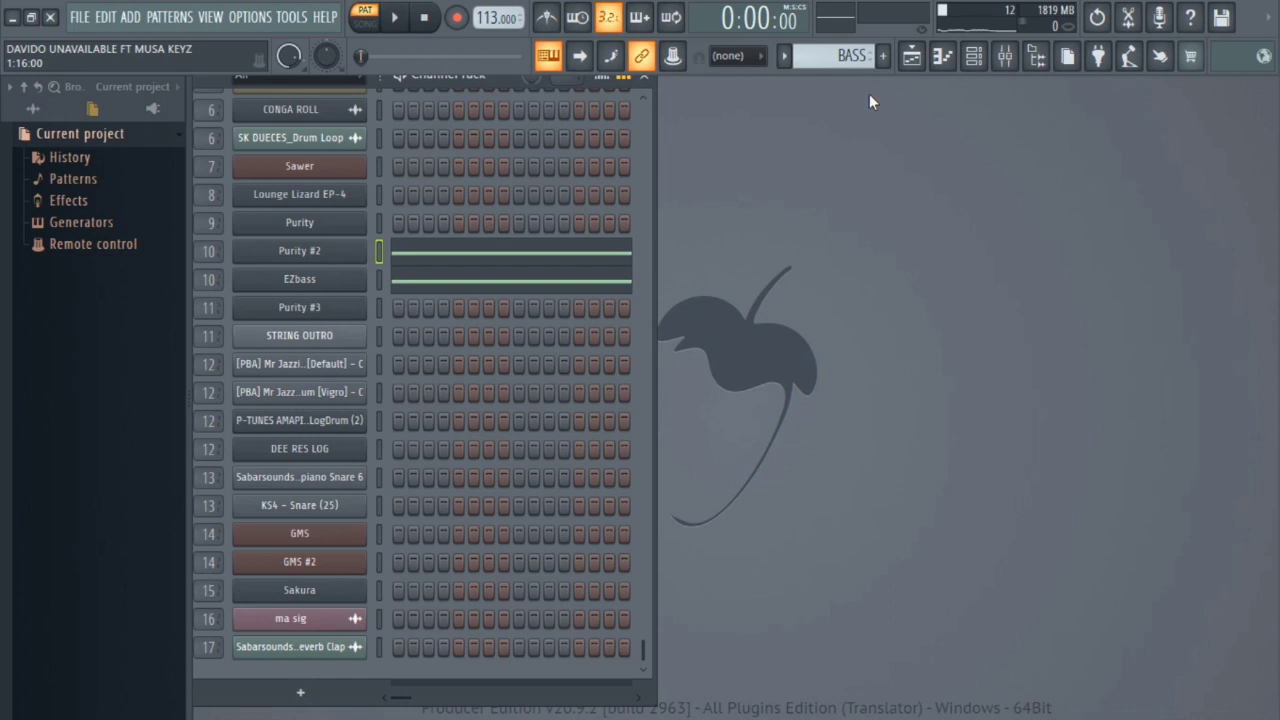
# Audition the BASS pattern and show where its clips sit across the playlist arrangement.
pyautogui.press('space')
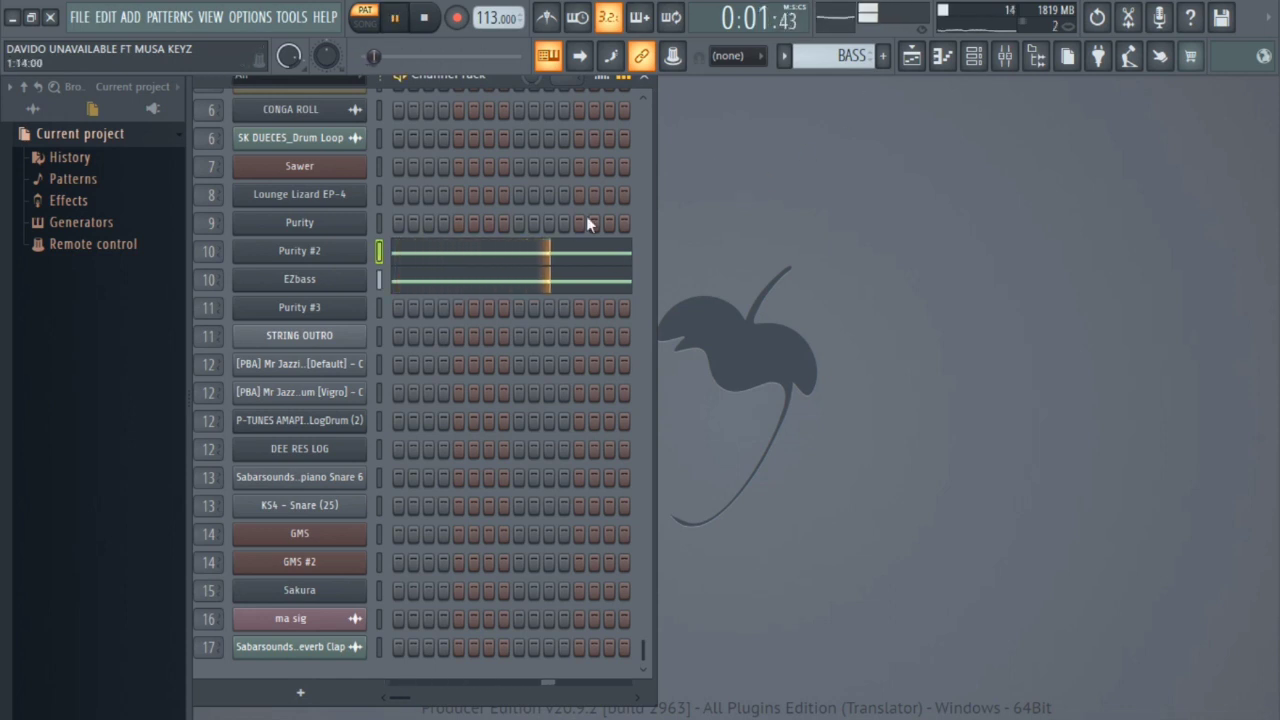
pyautogui.click(911, 56)
pyautogui.scroll(-2, 714, 138)
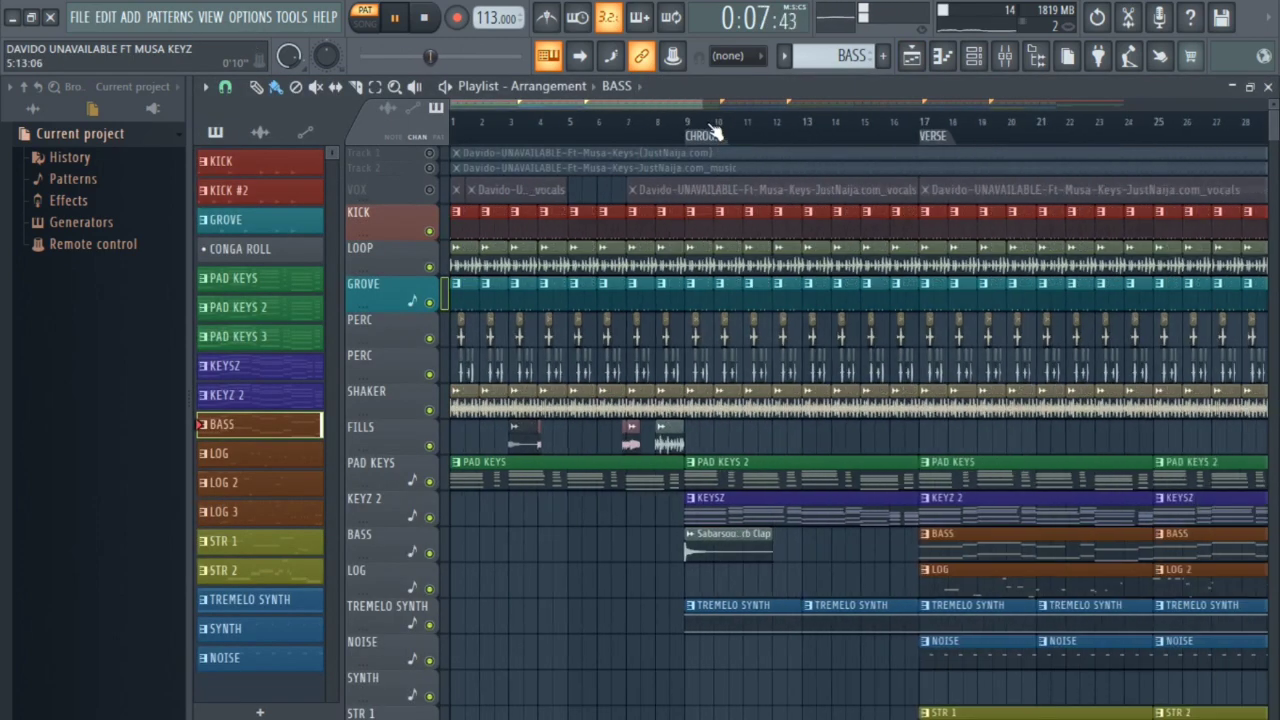
pyautogui.scroll(-3, 714, 133)
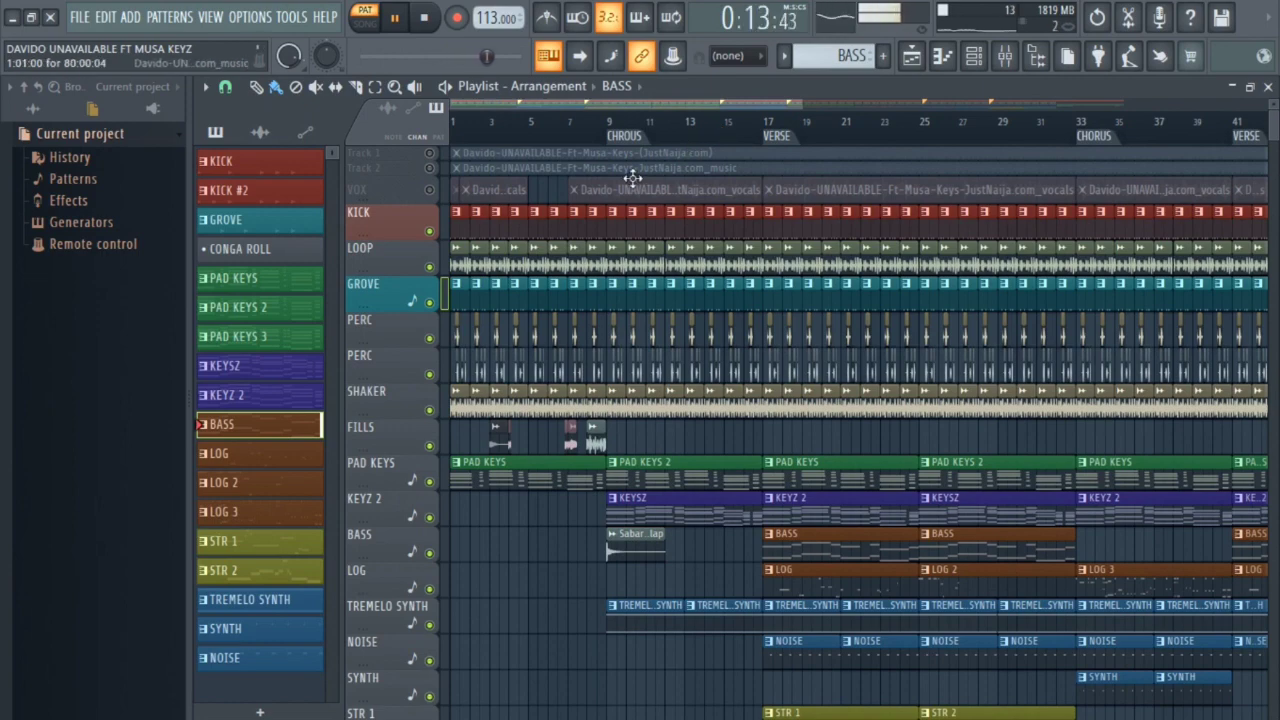
# Show the whole playlist arrangement through to the outro while BASS plays, and stop playback.
pyautogui.scroll(-1, 593, 136)
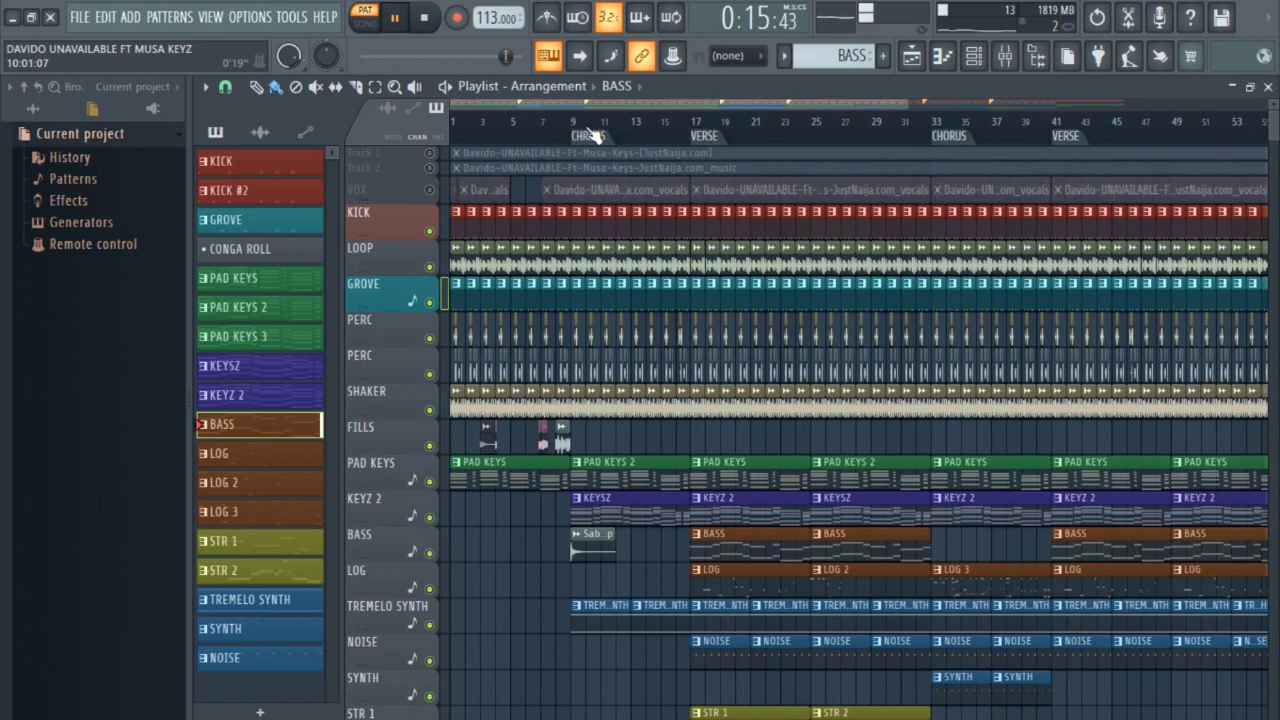
pyautogui.scroll(-2, 593, 136)
pyautogui.press('space')
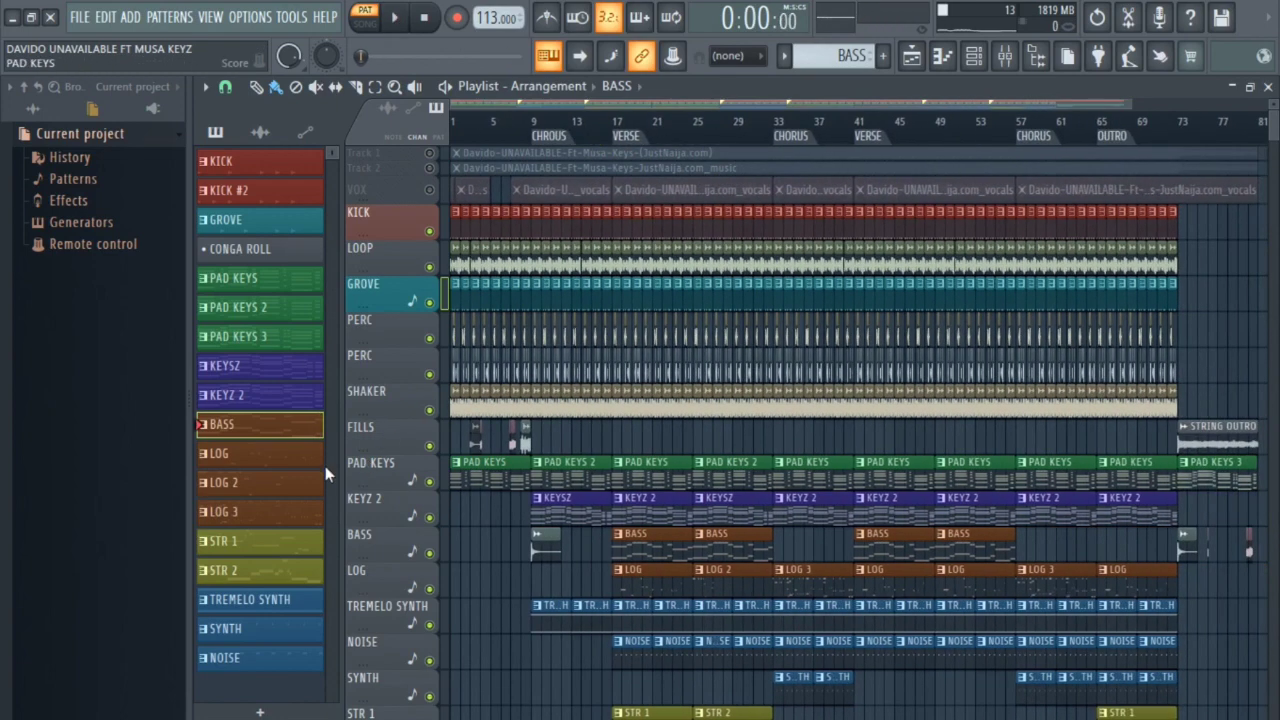
# Select the LOG pattern from the playlist, view its Log drum notes in the piano roll, and close the piano roll.
pyautogui.click(288, 467)
pyautogui.press('F7')
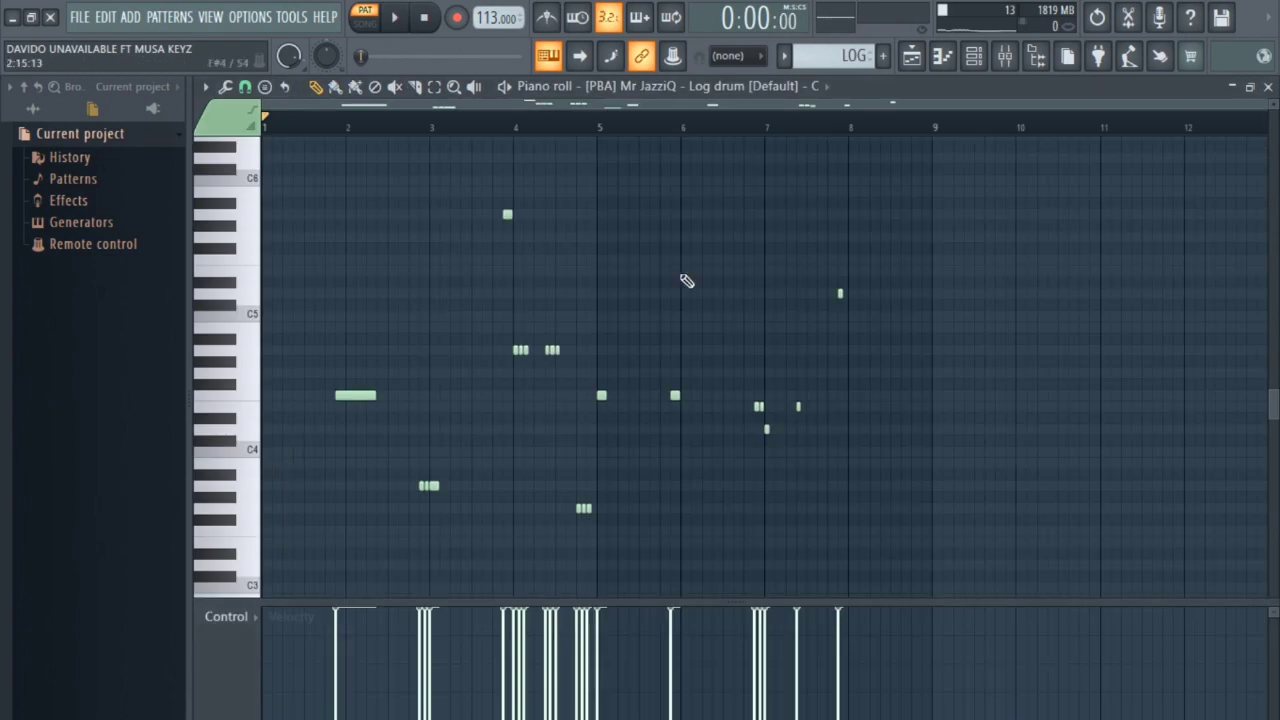
pyautogui.click(1268, 87)
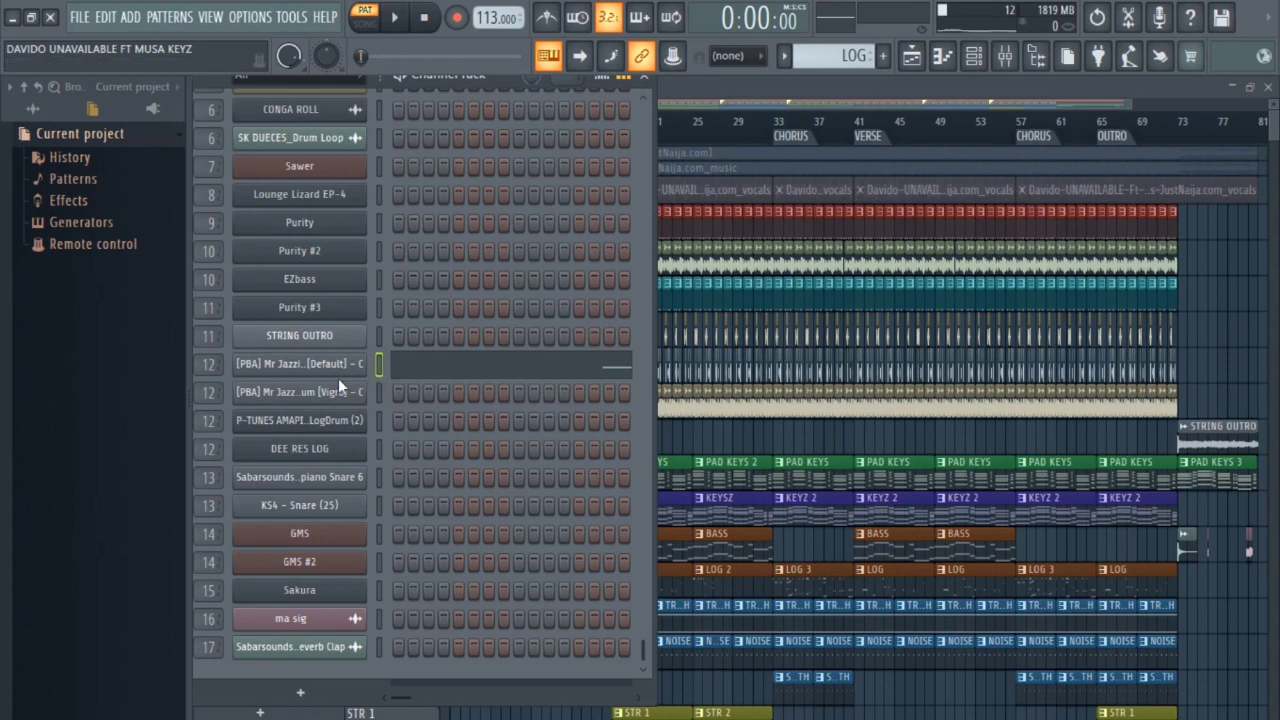
# Audition the LOG pattern while following its Log drum notes in the piano roll, closing it and stopping playback.
pyautogui.press('space')
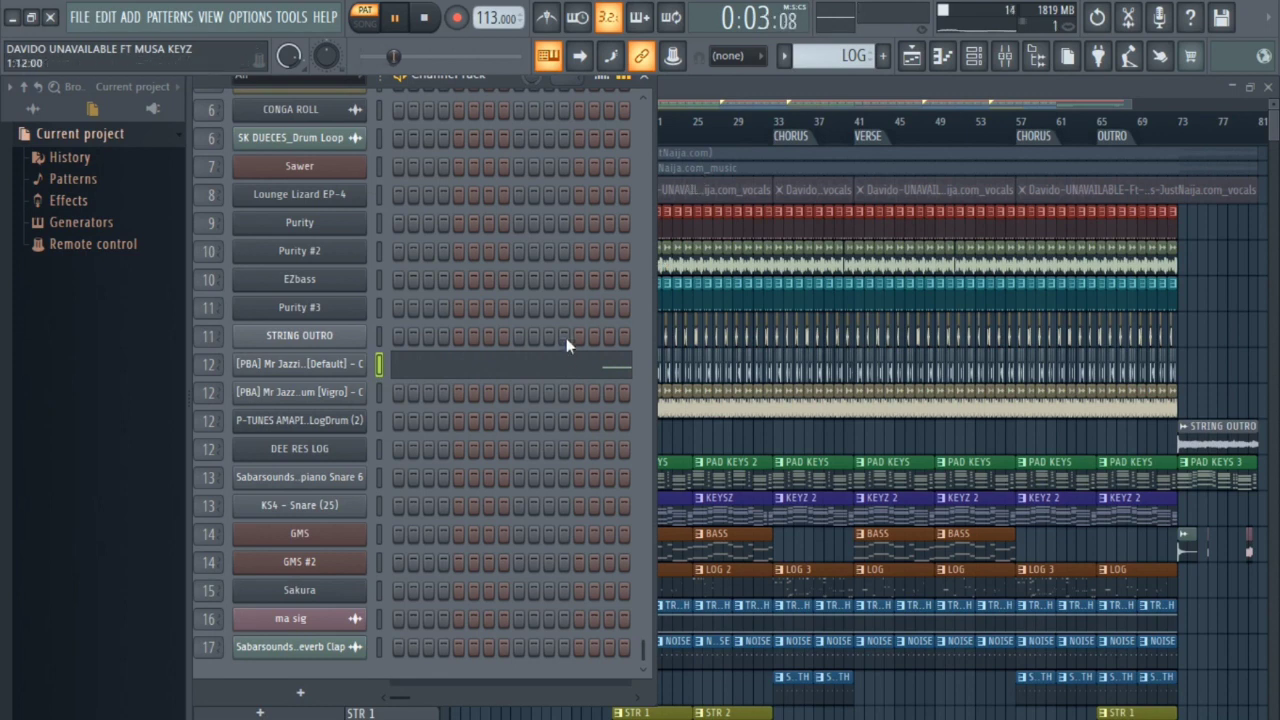
pyautogui.click(570, 370)
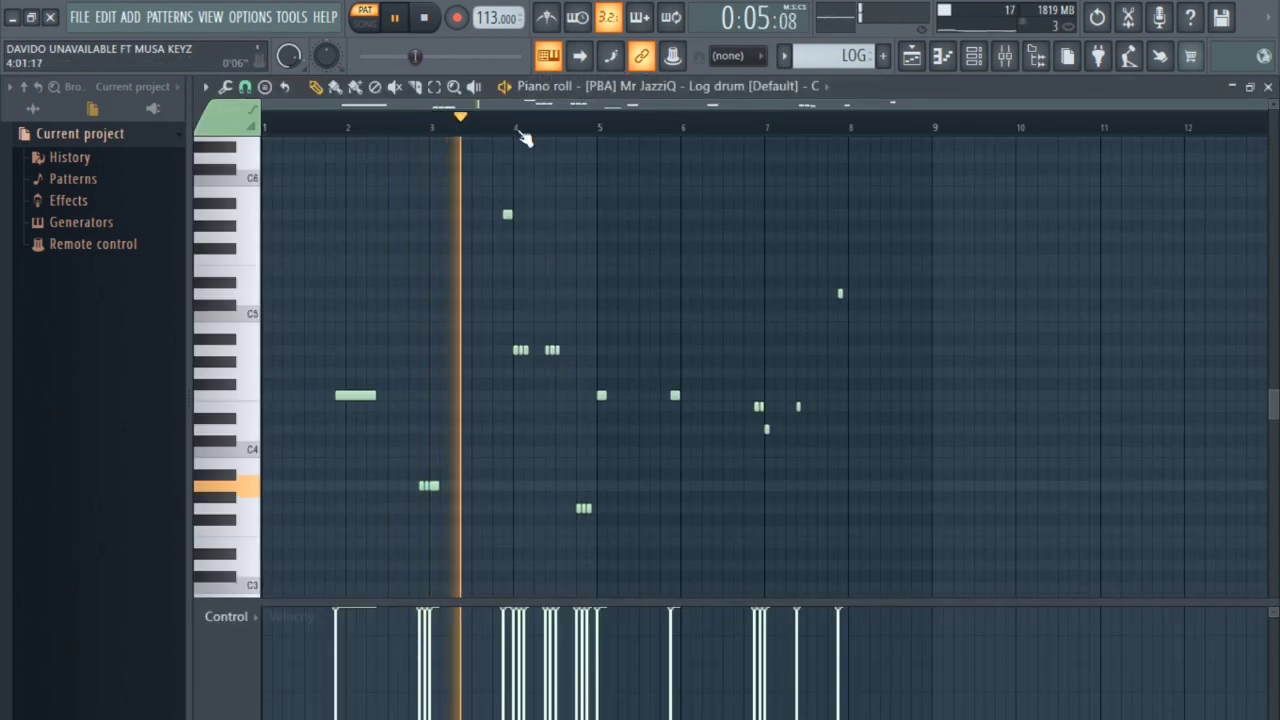
pyautogui.scroll(3, 504, 126)
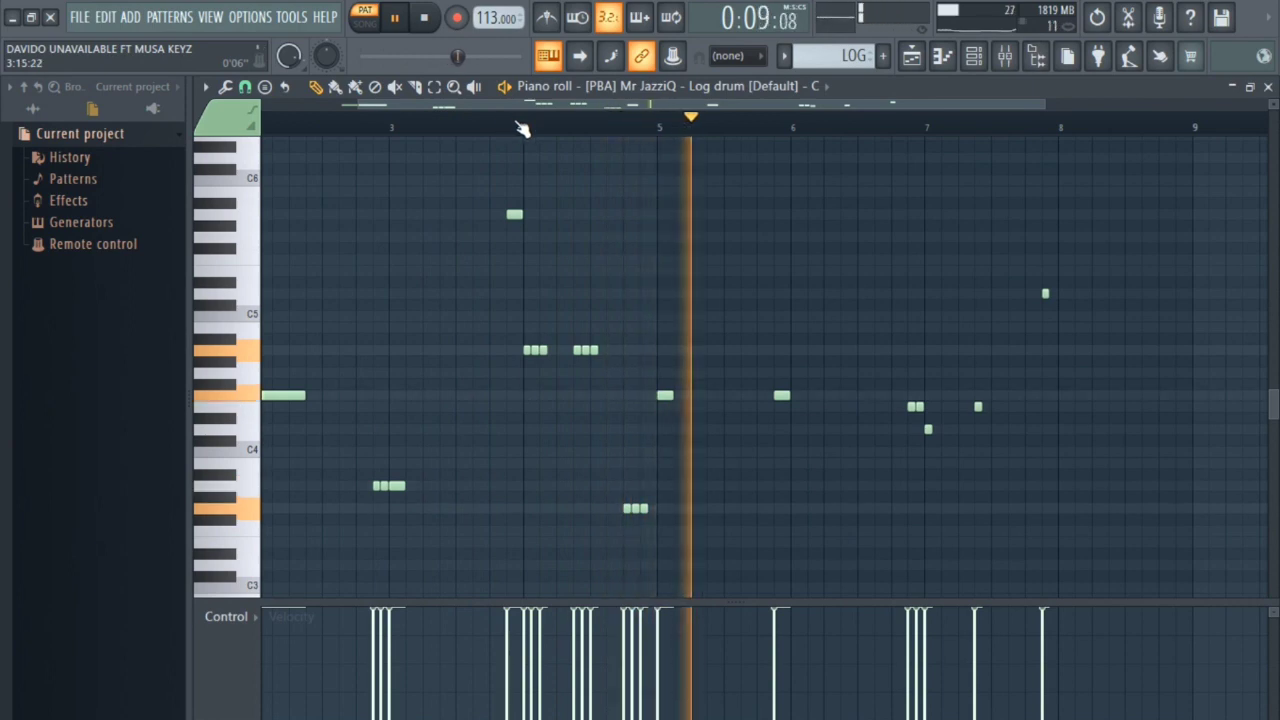
pyautogui.scroll(-2, 522, 128)
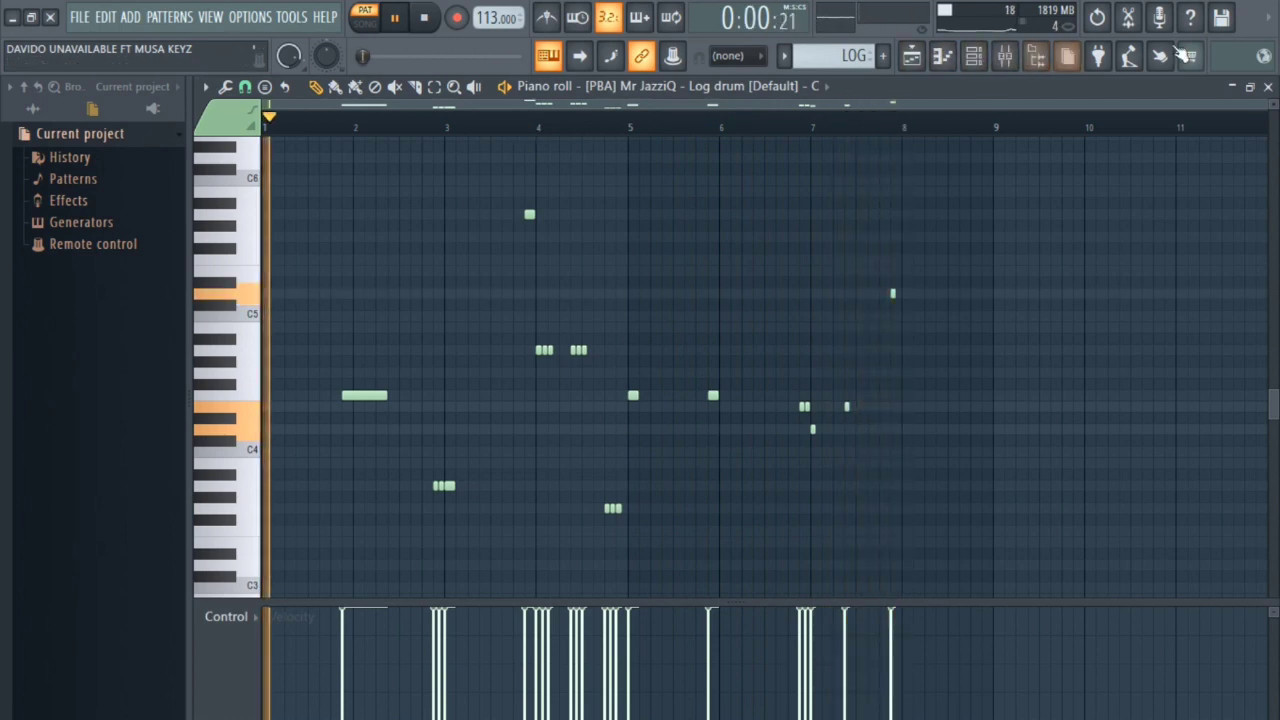
pyautogui.click(1268, 87)
pyautogui.press('space')
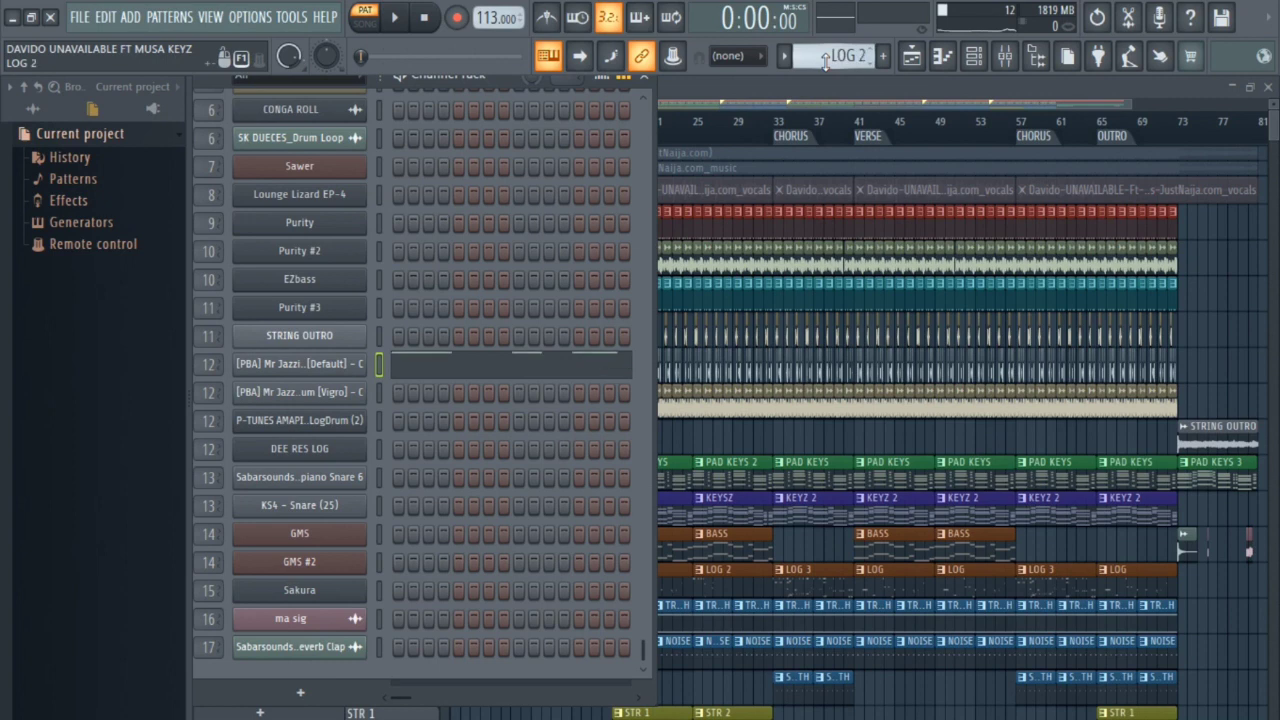
# Audition the LOG 2 pattern, view its Log drum notes in the piano roll, and stop playback.
pyautogui.press('space')
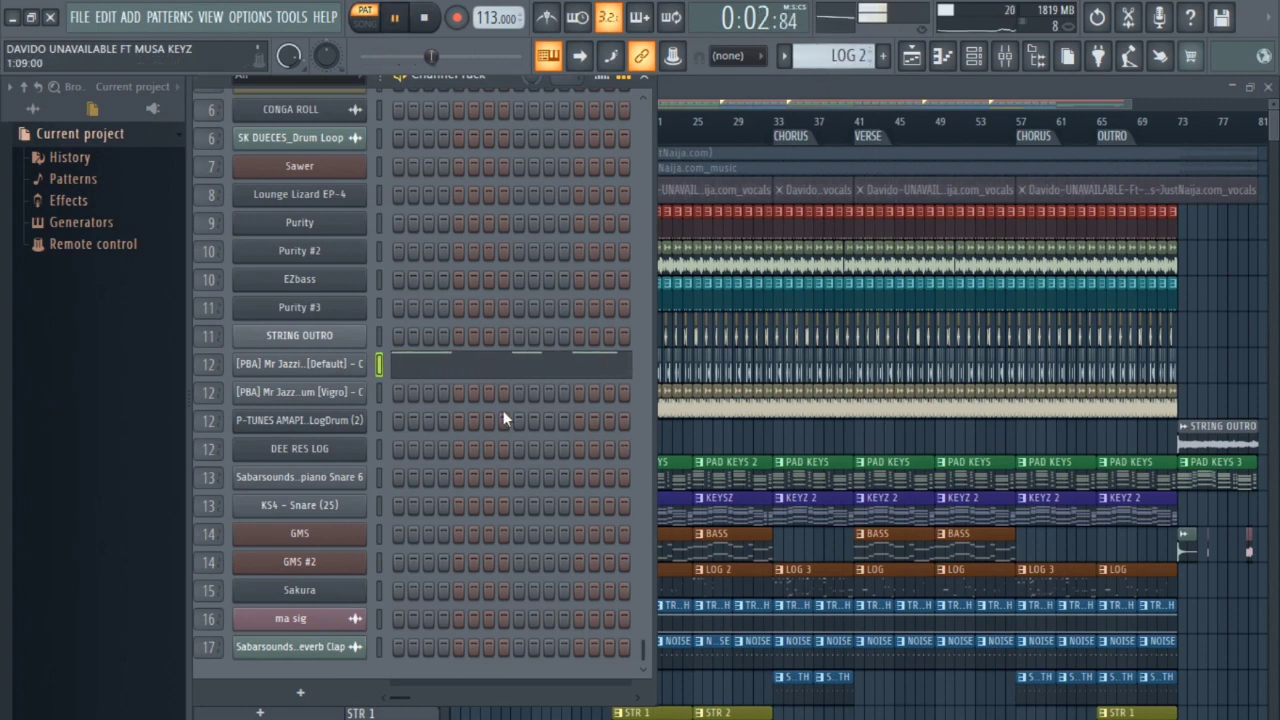
pyautogui.click(523, 368)
pyautogui.press('space')
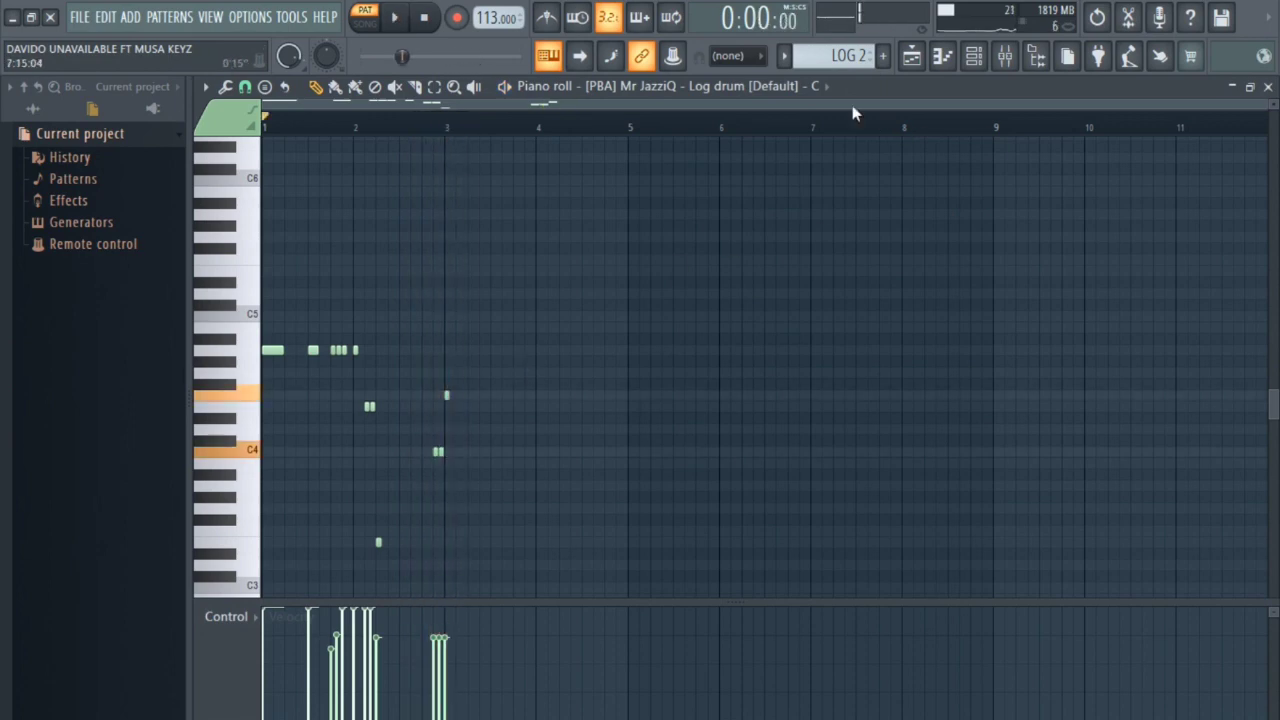
# Switch to the LOG 3 pattern, close the piano roll, and audition its log drum and snare channels.
pyautogui.scroll(-1, 818, 55)
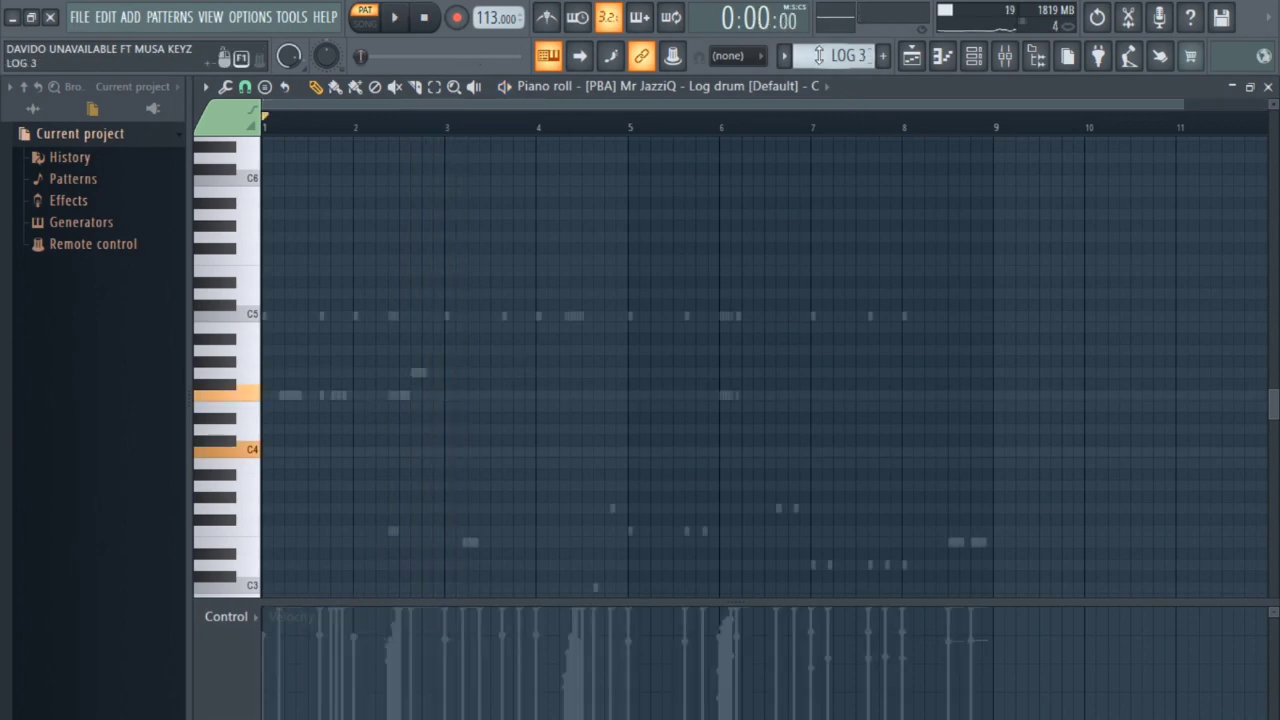
pyautogui.click(1233, 89)
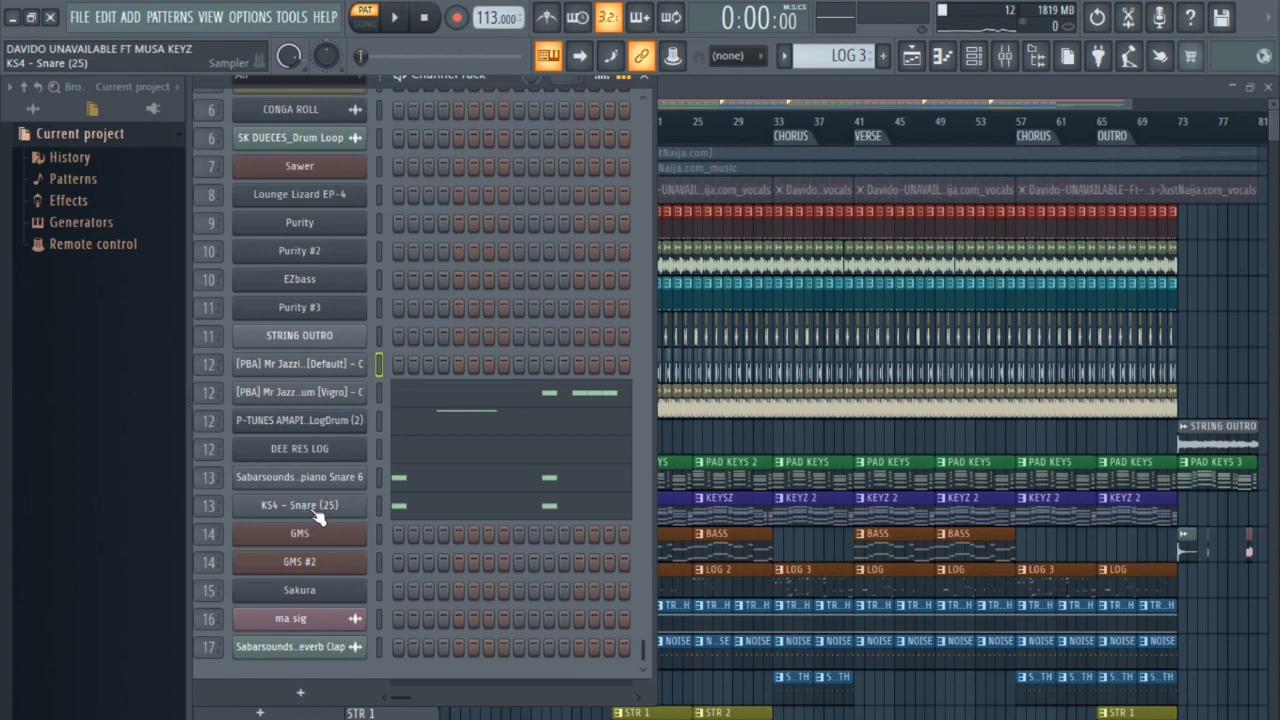
pyautogui.press('space')
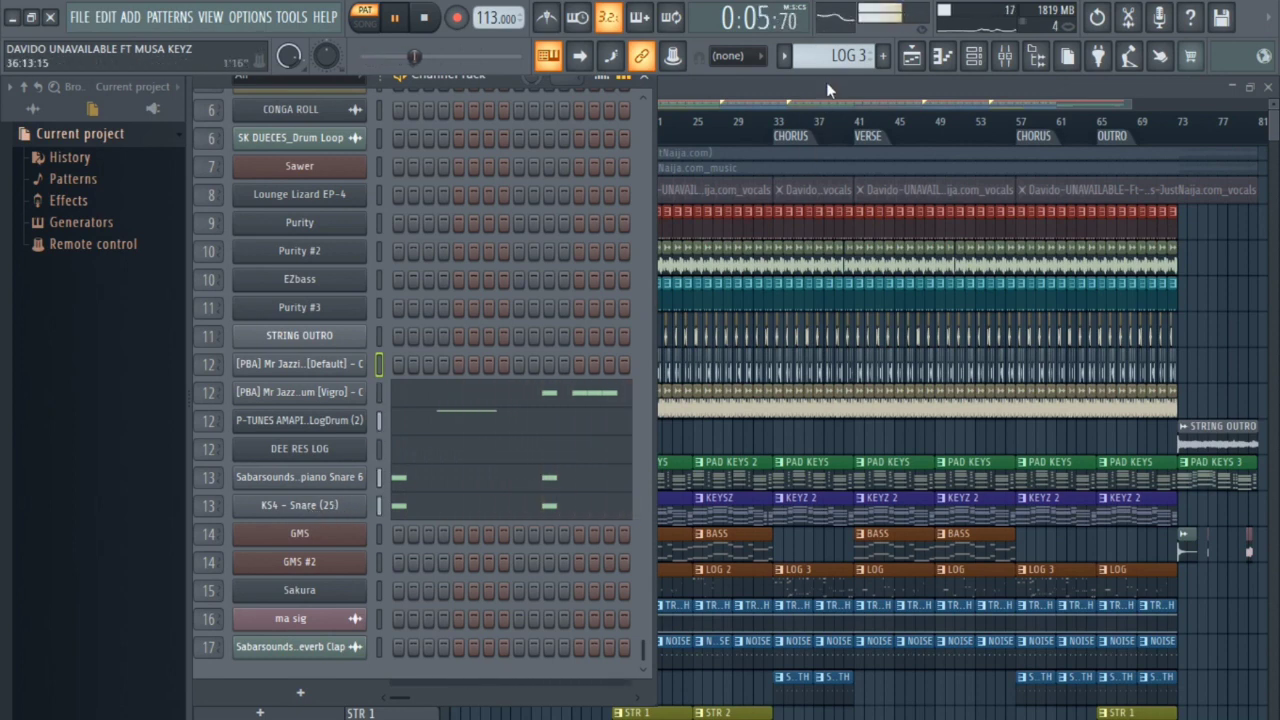
# Show where the LOG clips sit across the playlist arrangement during LOG 3 playback, and stop with the playlist open.
pyautogui.press('F6')
pyautogui.scroll(-2, 692, 133)
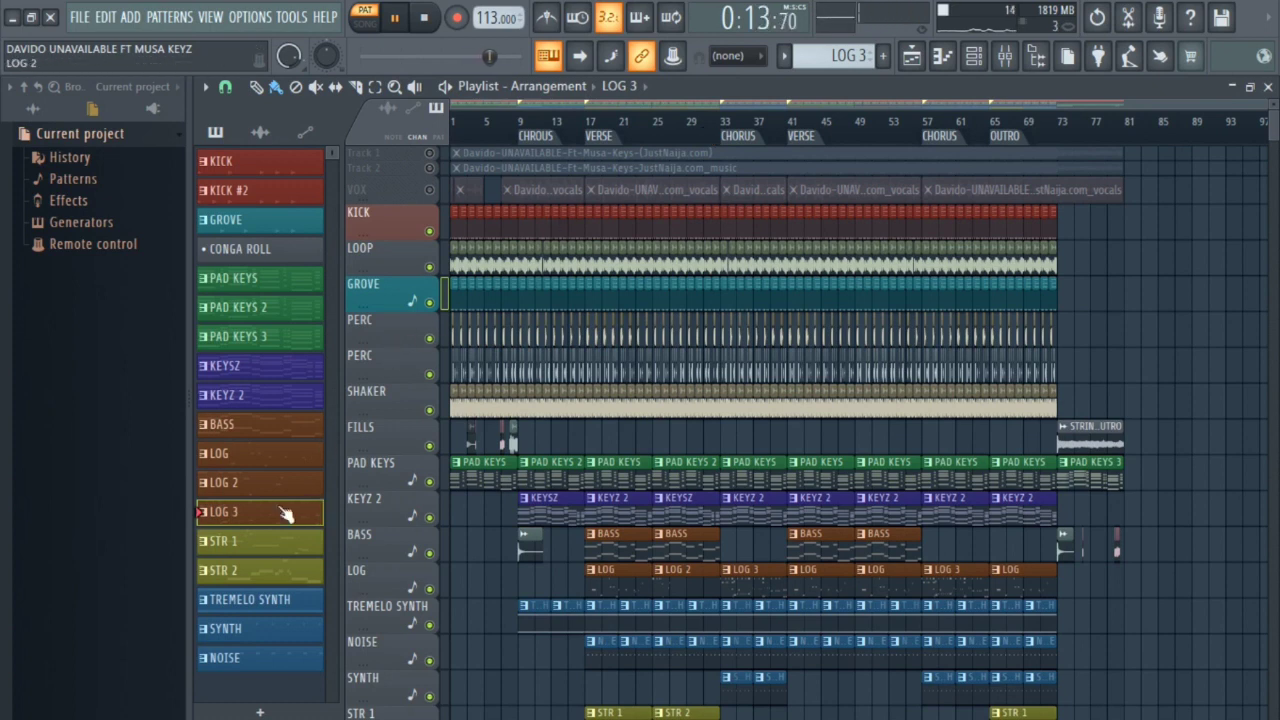
pyautogui.click(1268, 88)
pyautogui.press('l')
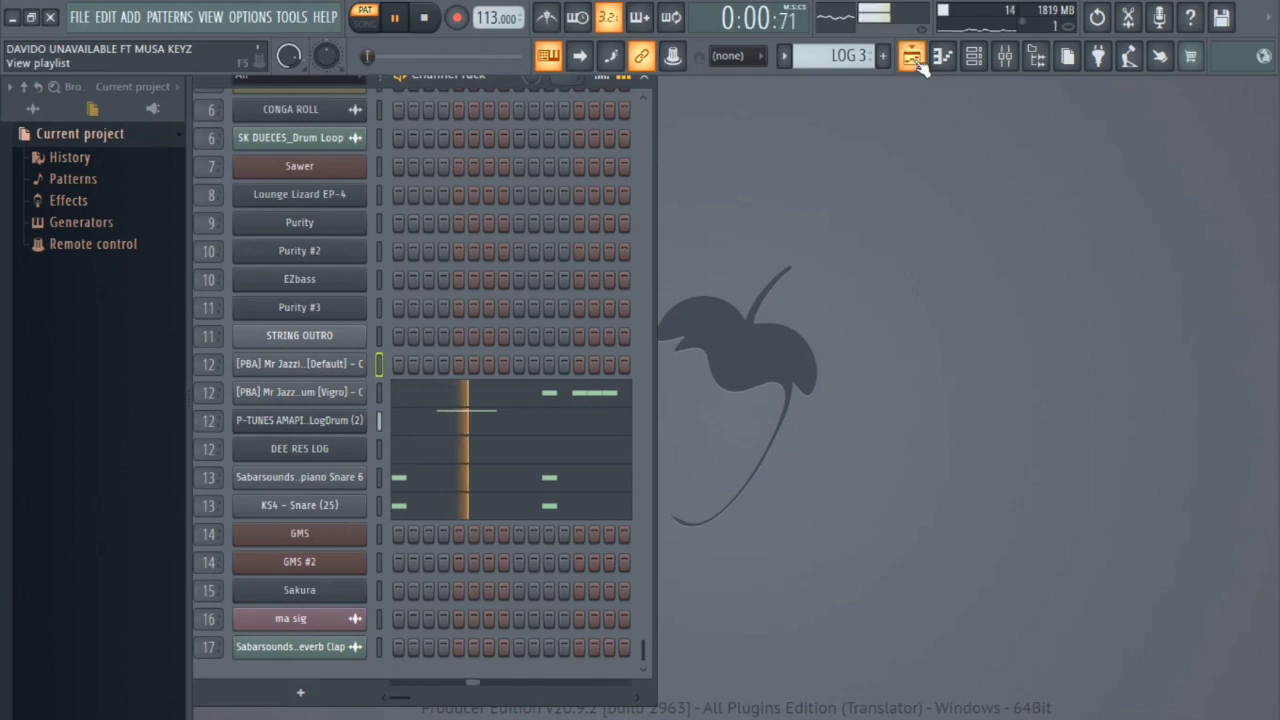
pyautogui.click(913, 58)
pyautogui.press('space')
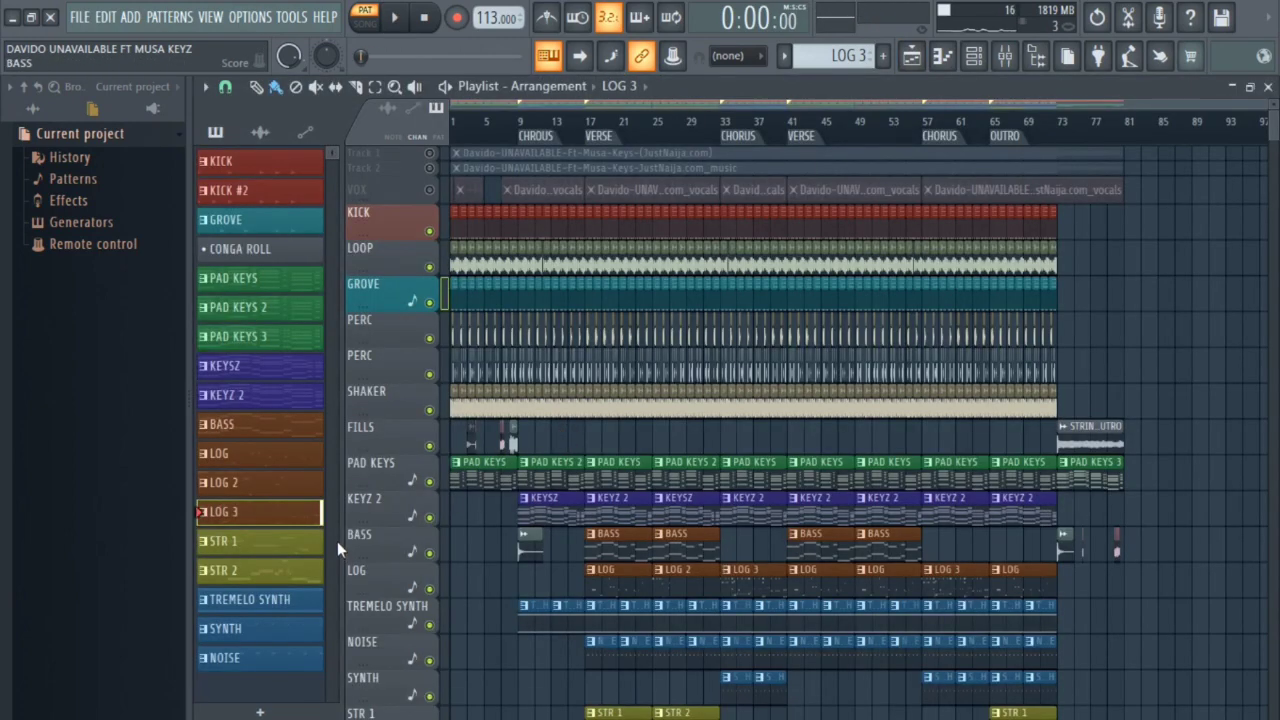
# Select the STR 1 pattern, view its Sakura instrument and the chosen sound in the presets library, and close both.
pyautogui.click(287, 549)
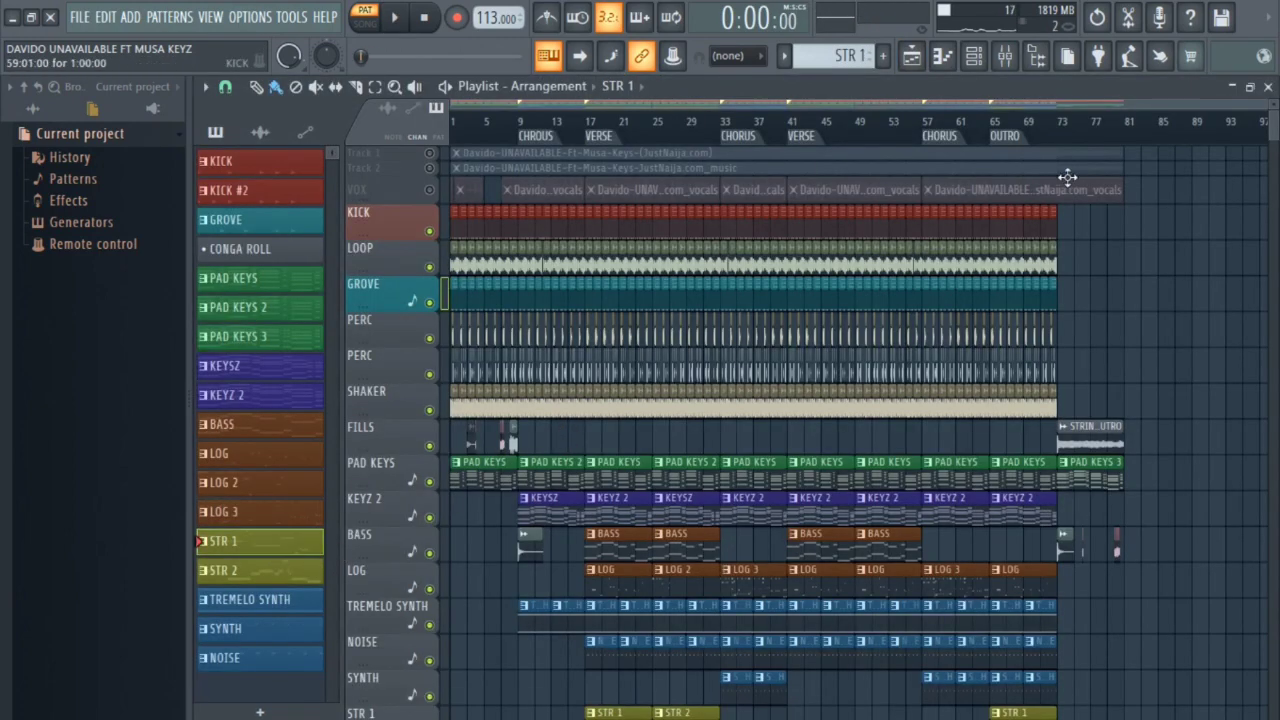
pyautogui.click(1269, 87)
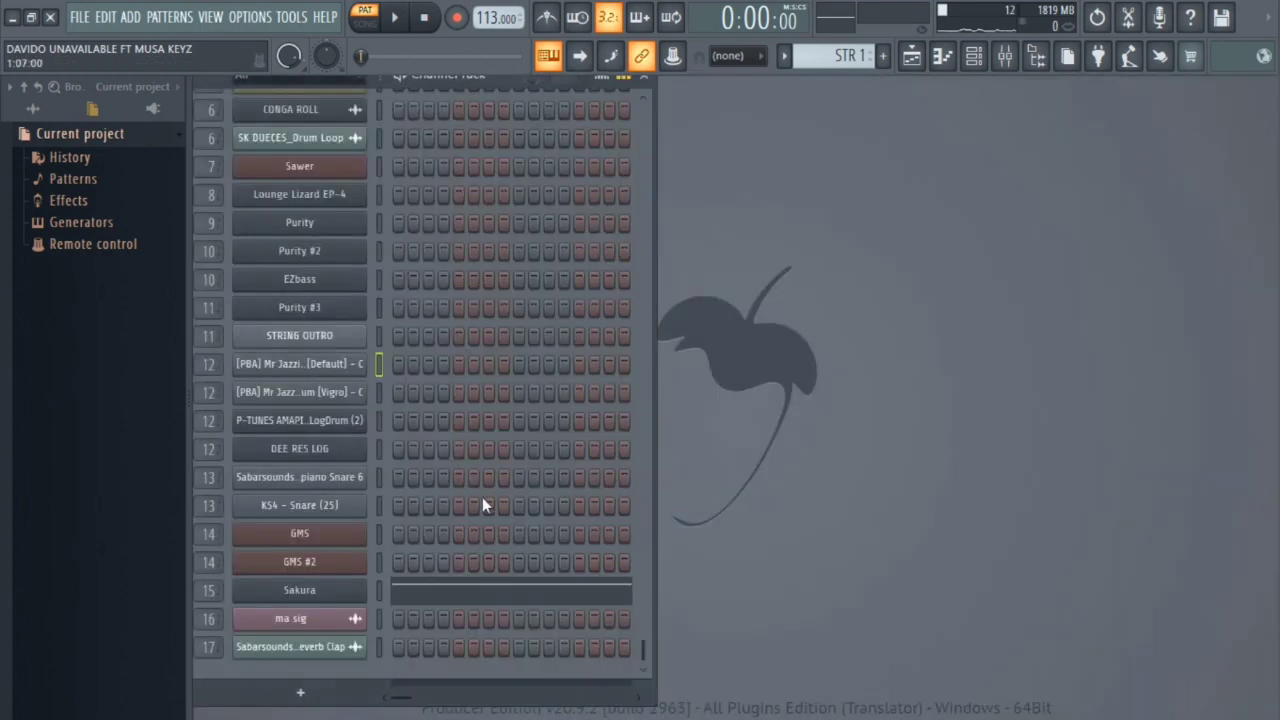
pyautogui.click(310, 597)
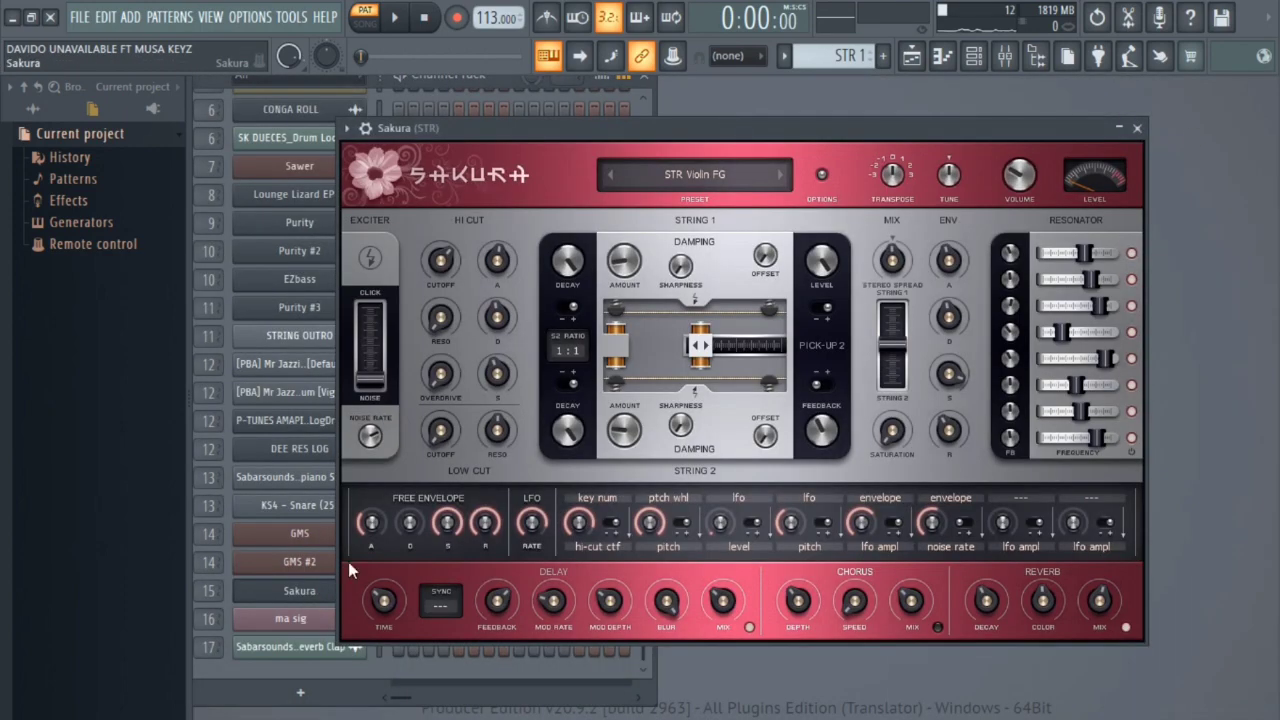
pyautogui.click(699, 176)
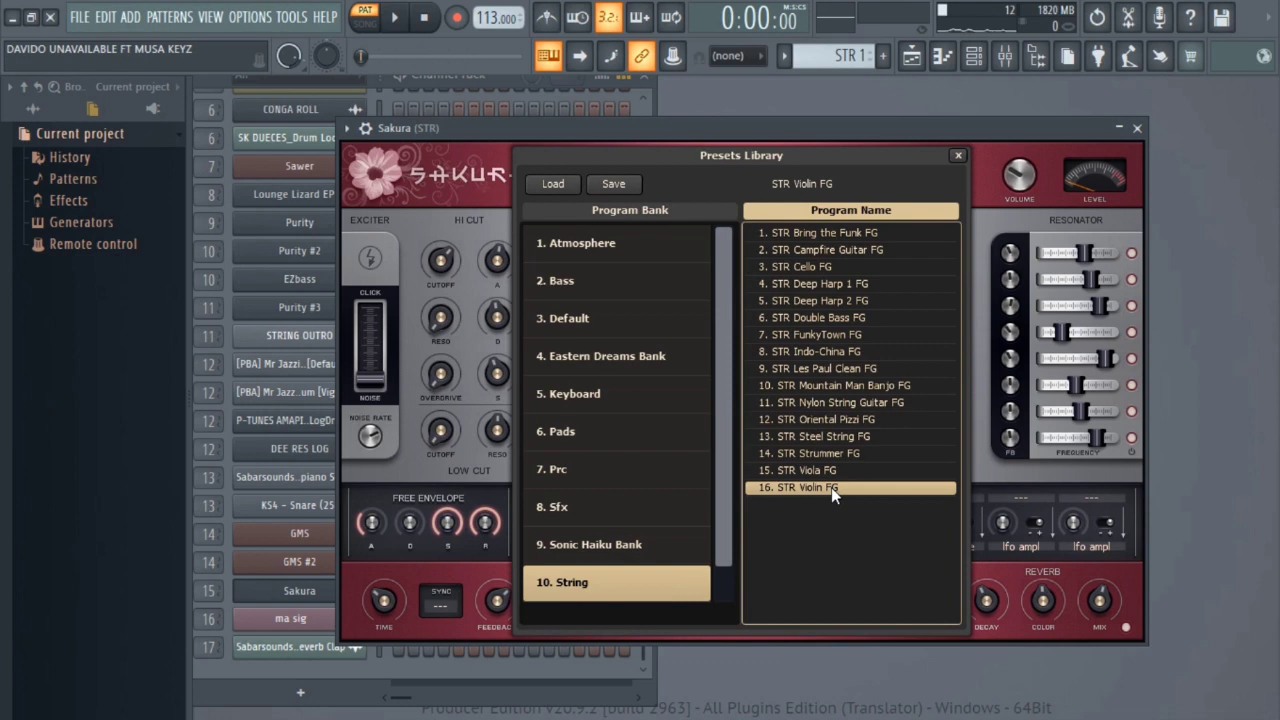
pyautogui.click(958, 157)
pyautogui.click(1136, 128)
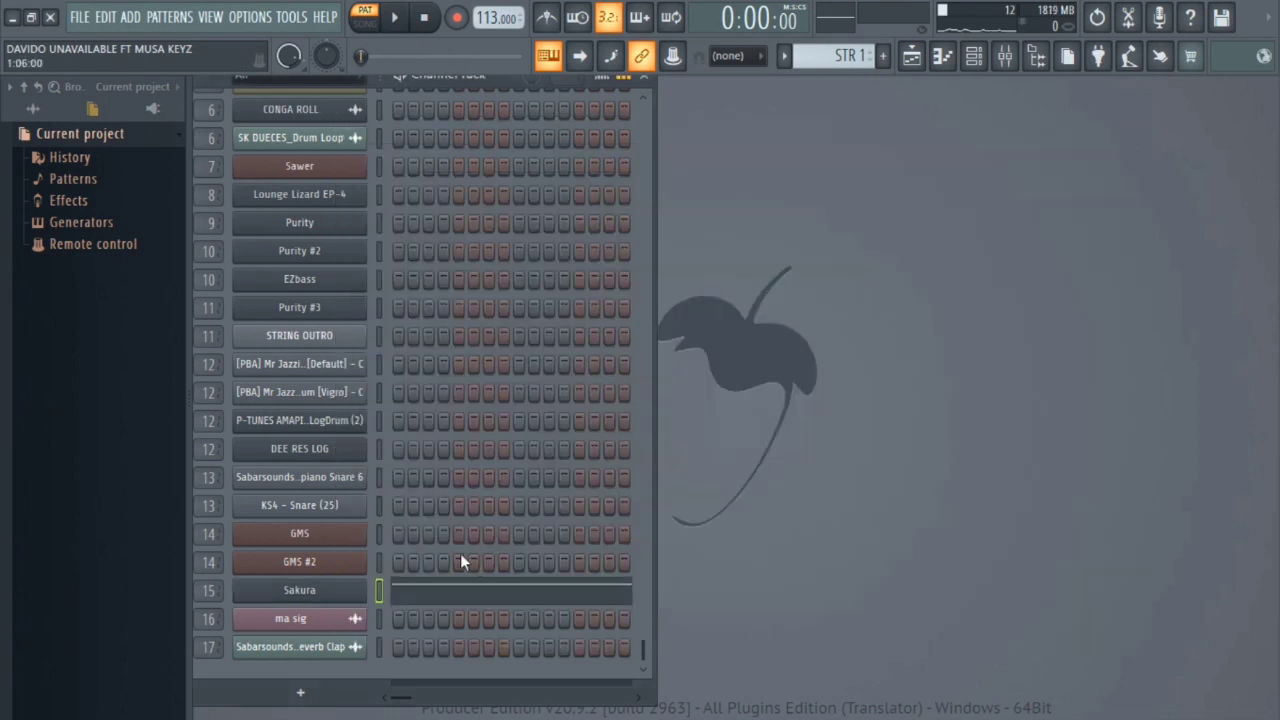
# Audition the STR 1 pattern while examining its complete Sakura melody in the piano roll.
pyautogui.press('space')
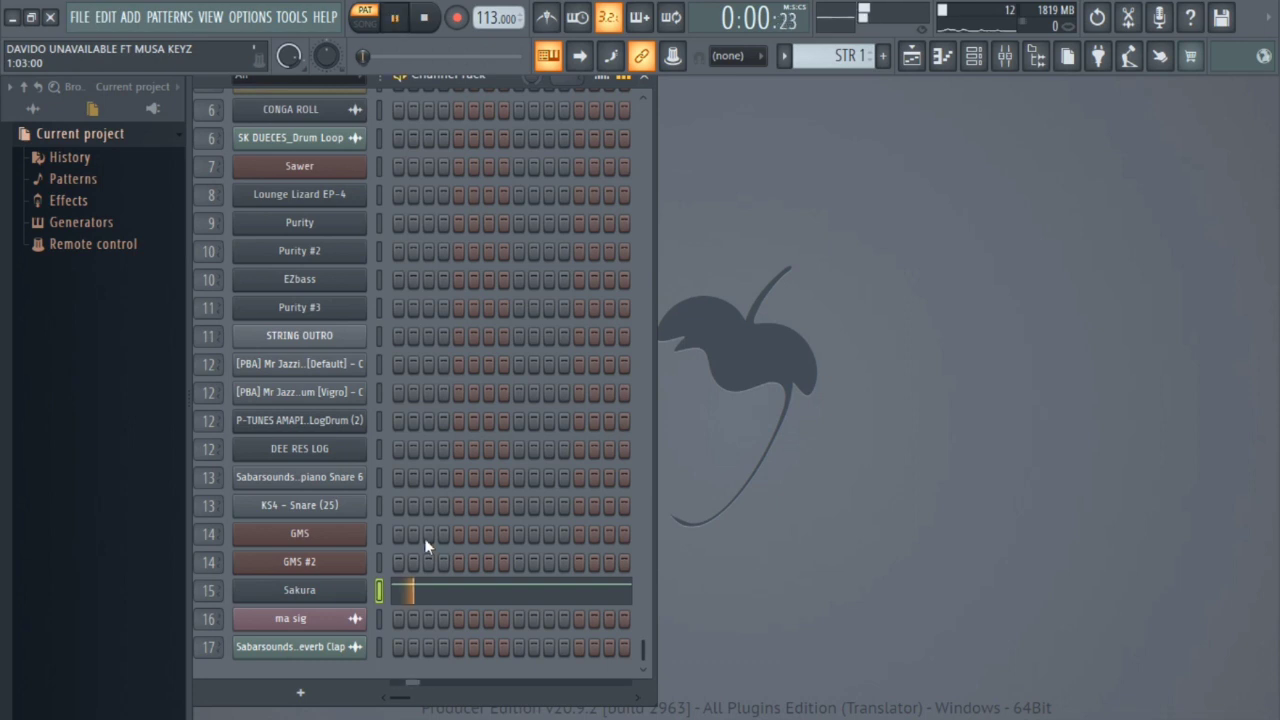
pyautogui.click(523, 591)
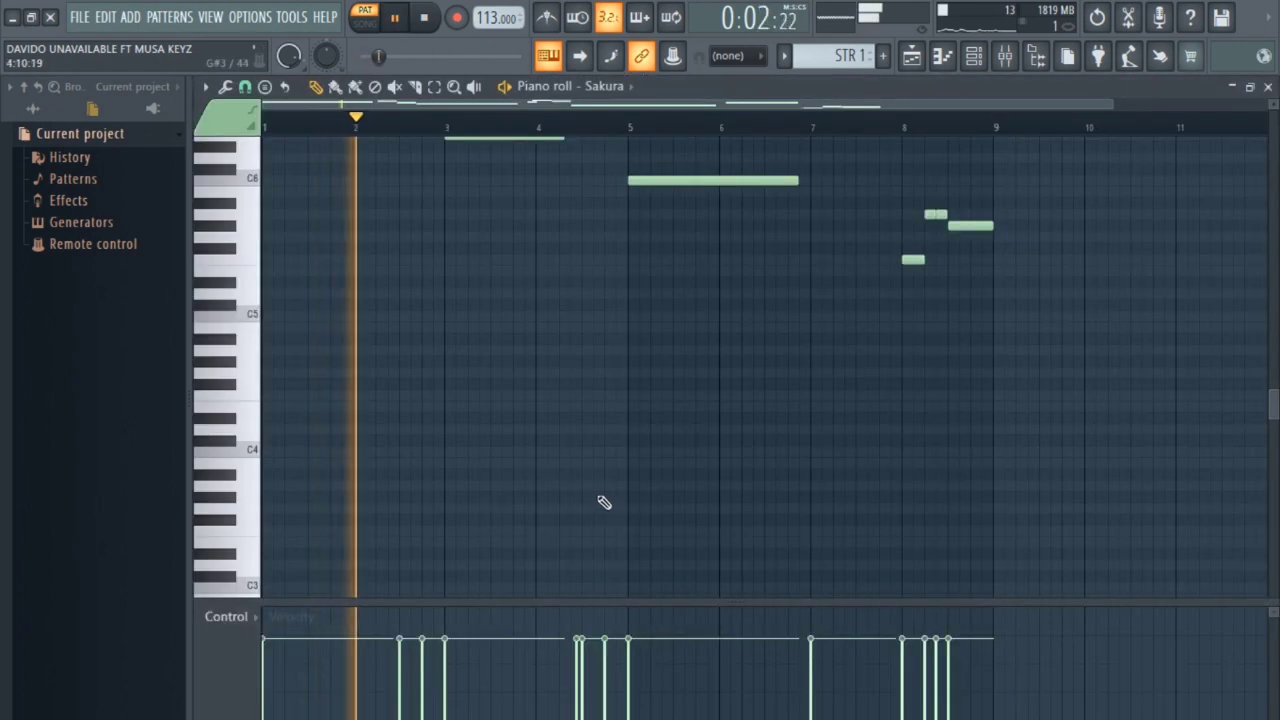
pyautogui.scroll(4, 603, 503)
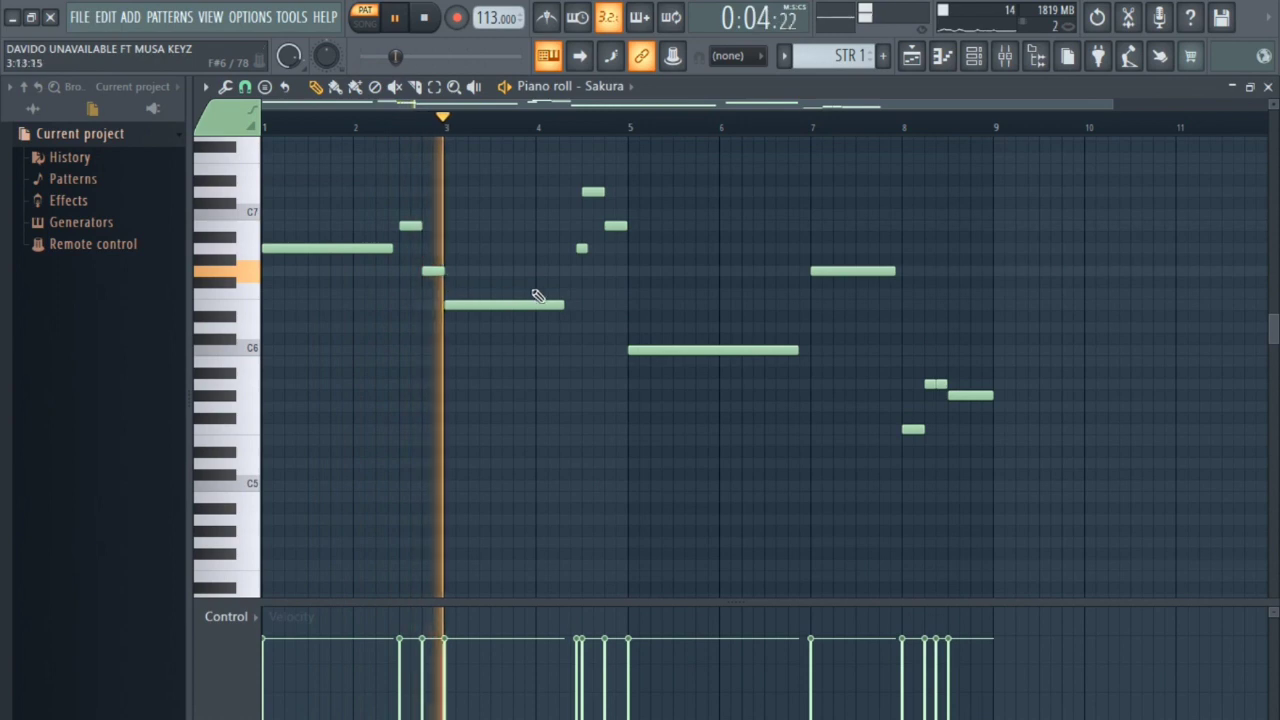
pyautogui.scroll(-2, 600, 135)
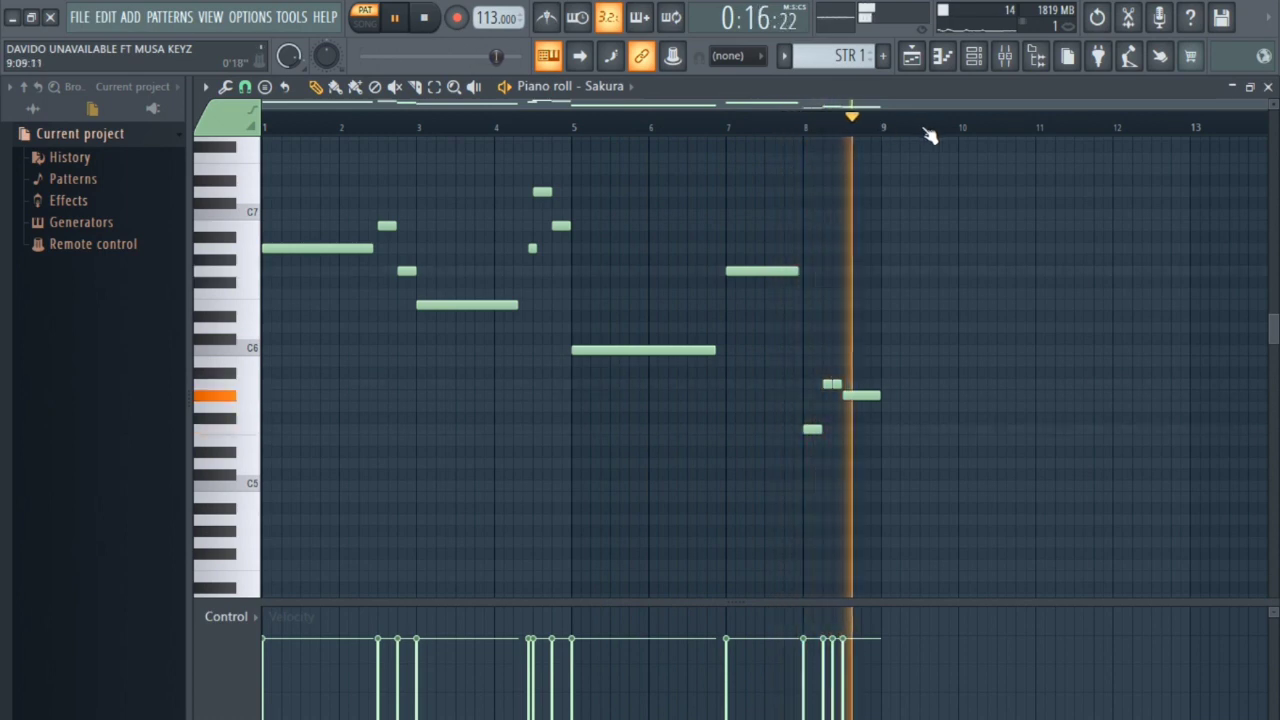
pyautogui.press('space')
# Switch to the STR 2 pattern, audition its Sakura melody in the piano roll, and close the piano roll after stopping.
pyautogui.scroll(-1, 840, 63)
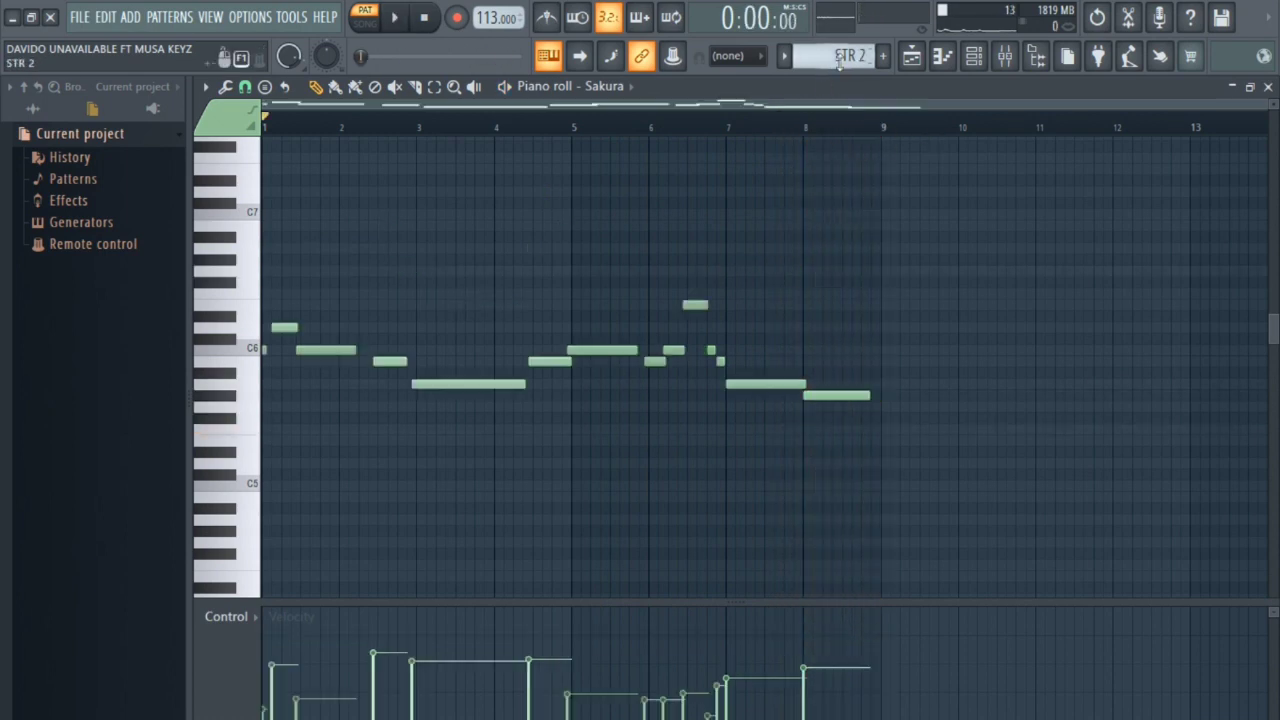
pyautogui.press('space')
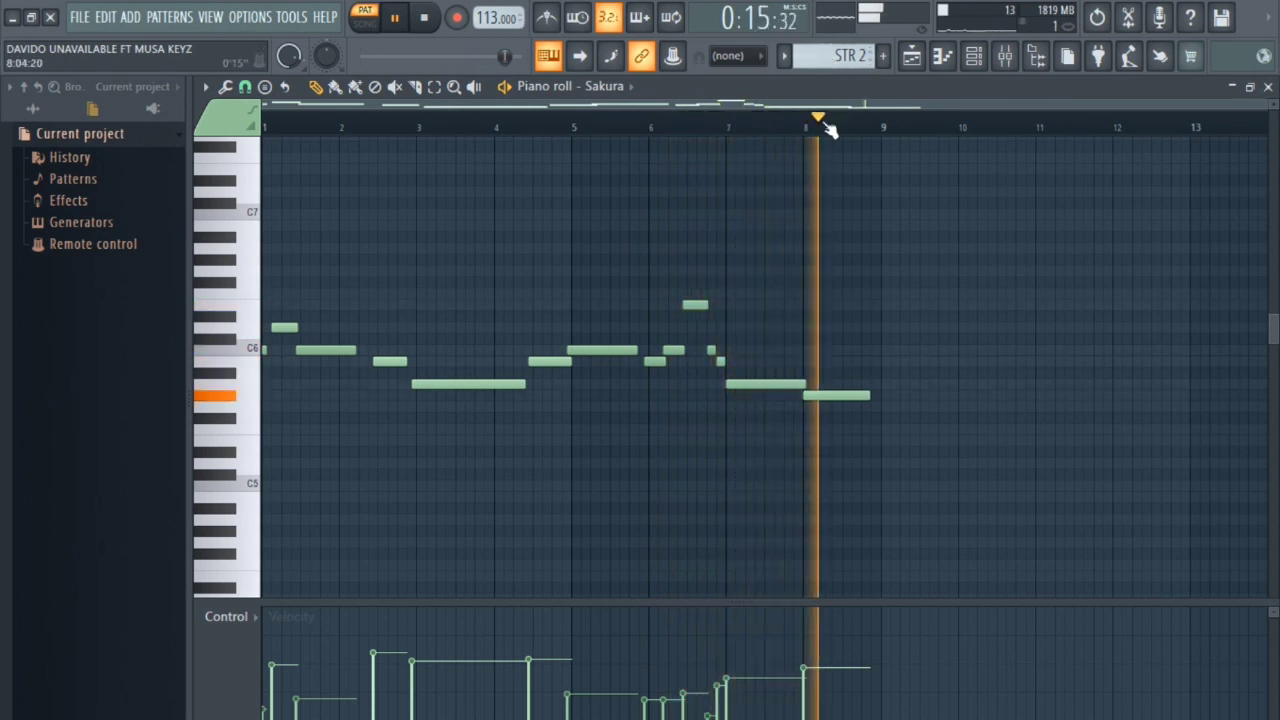
pyautogui.scroll(1, 830, 128)
pyautogui.press('space')
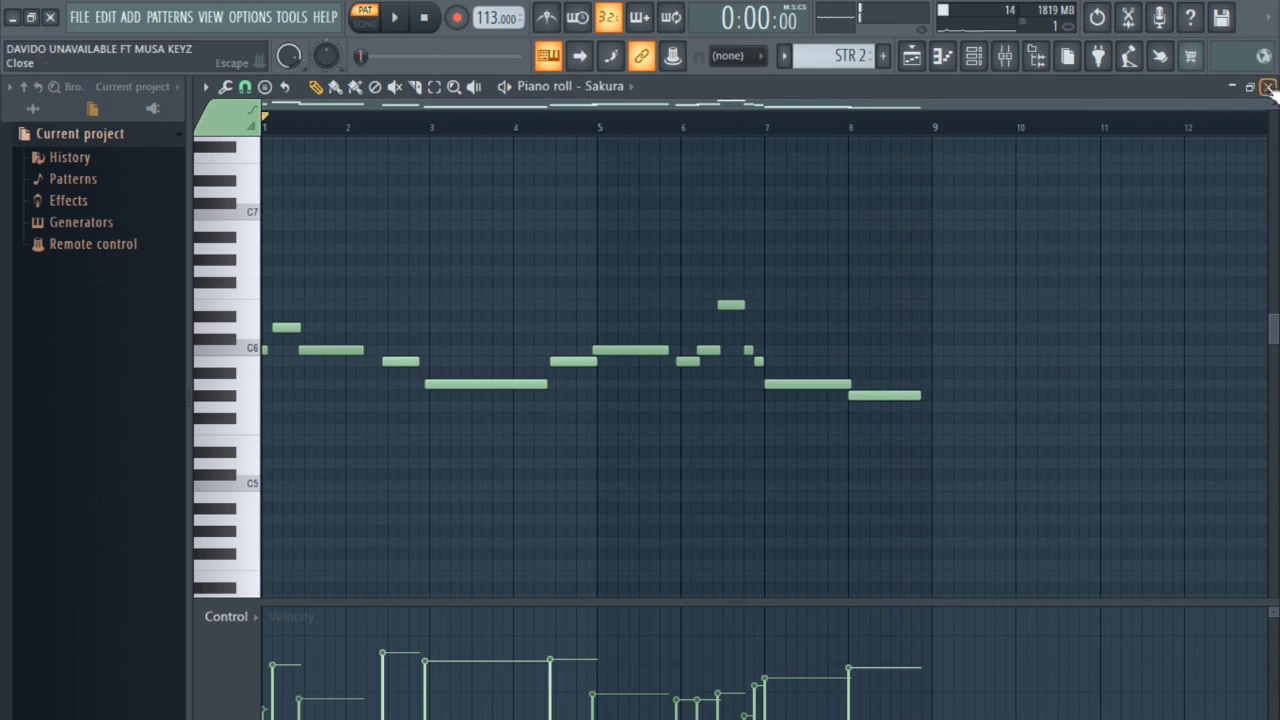
pyautogui.click(1268, 87)
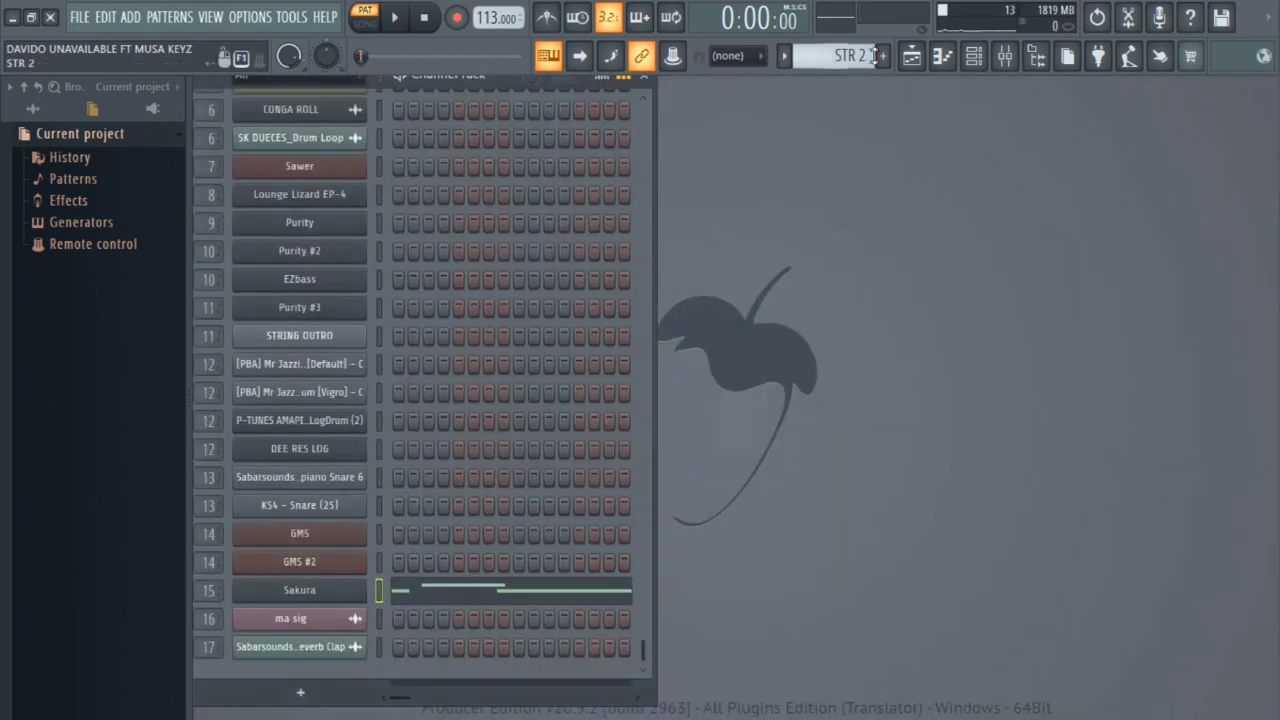
# Select the TREMELO SYNTH pattern from the playlist, view the full Purity instrument with its chosen preset, and close it.
pyautogui.click(942, 56)
pyautogui.click(262, 608)
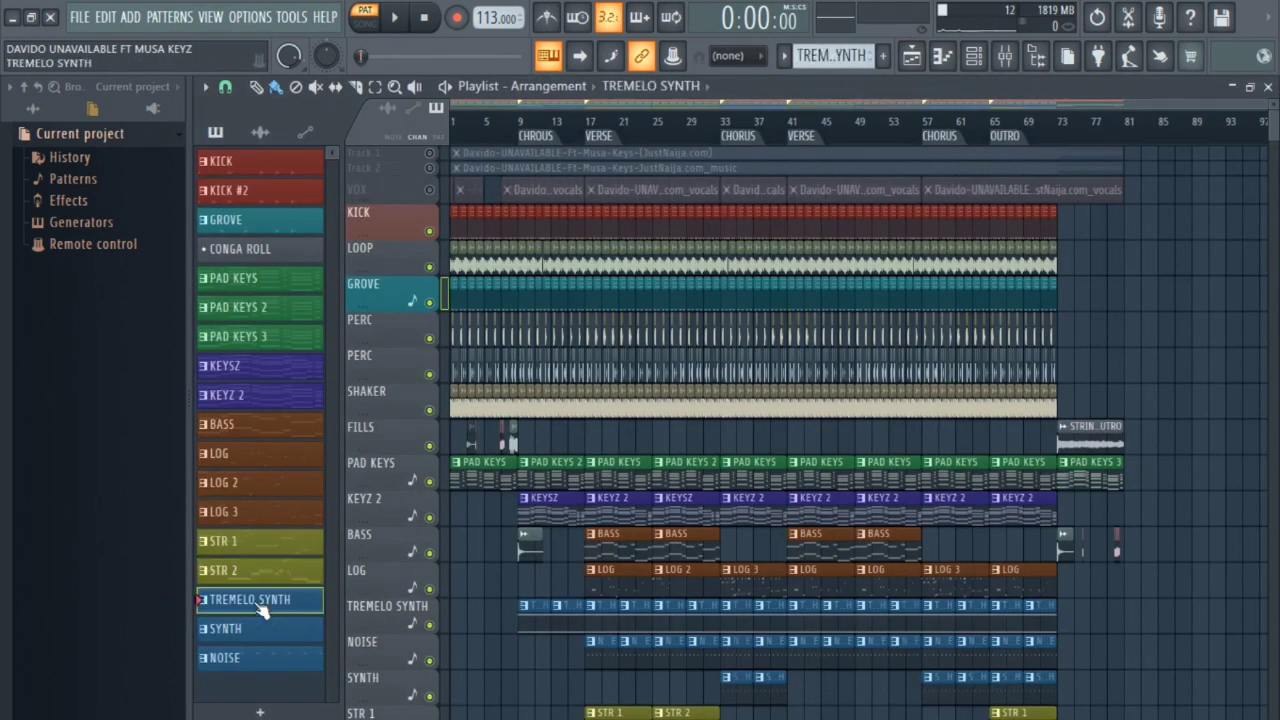
pyautogui.click(1268, 87)
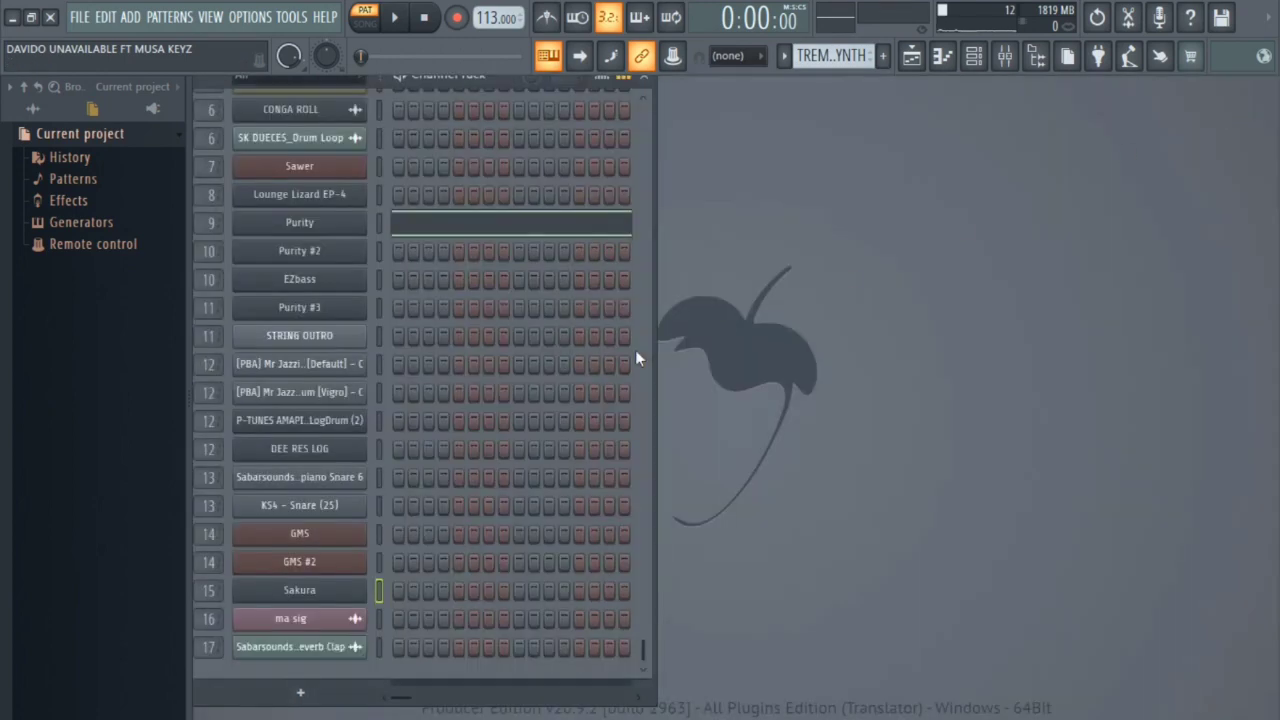
pyautogui.click(332, 235)
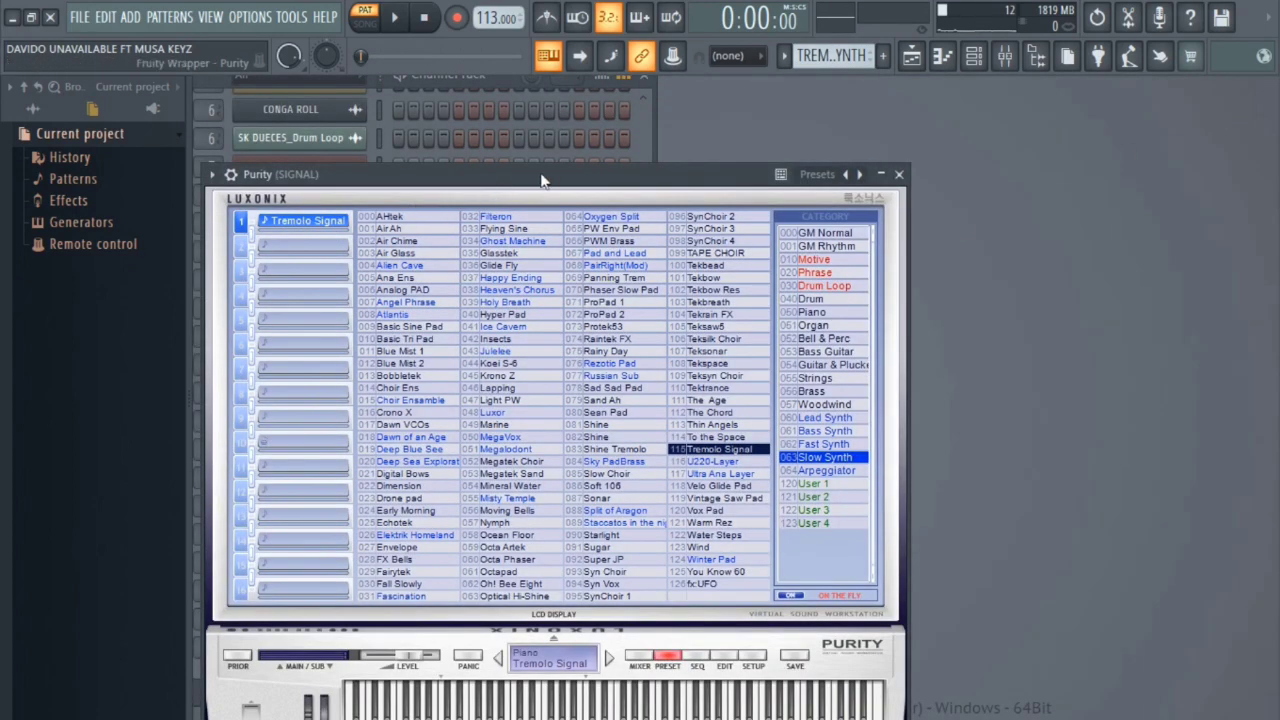
pyautogui.moveTo(545, 175); pyautogui.dragTo(585, 88)
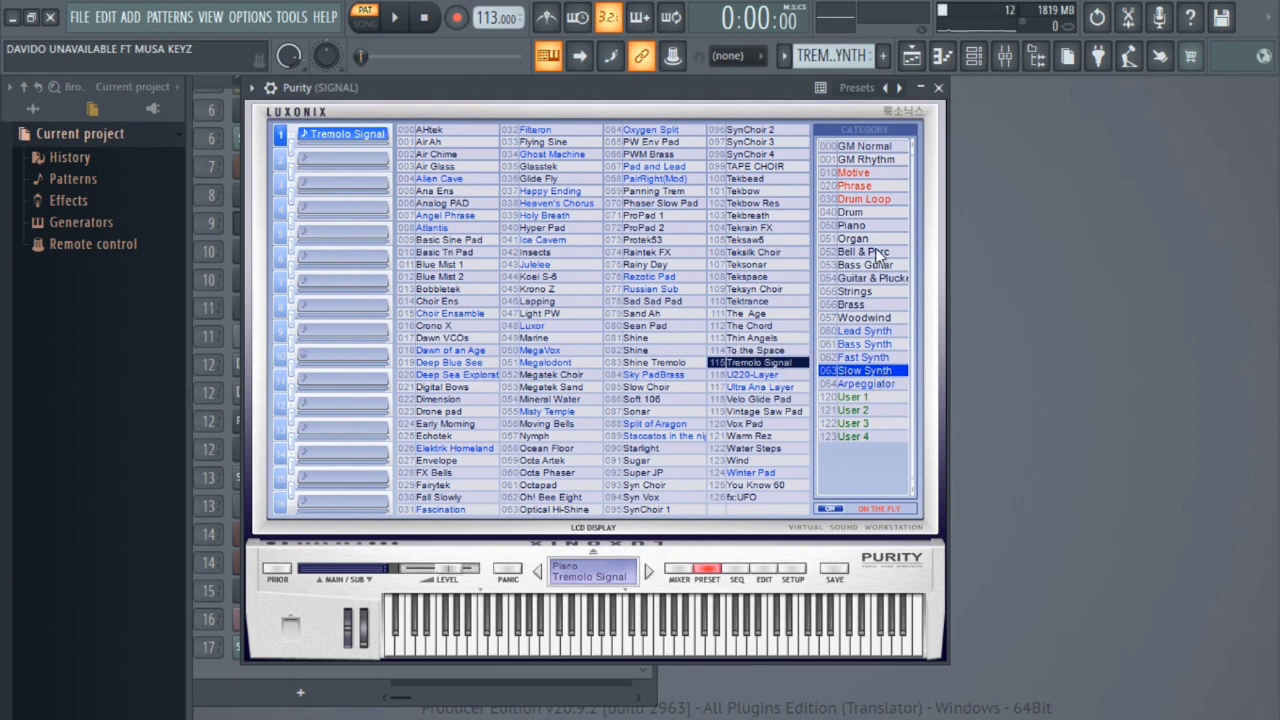
pyautogui.click(938, 87)
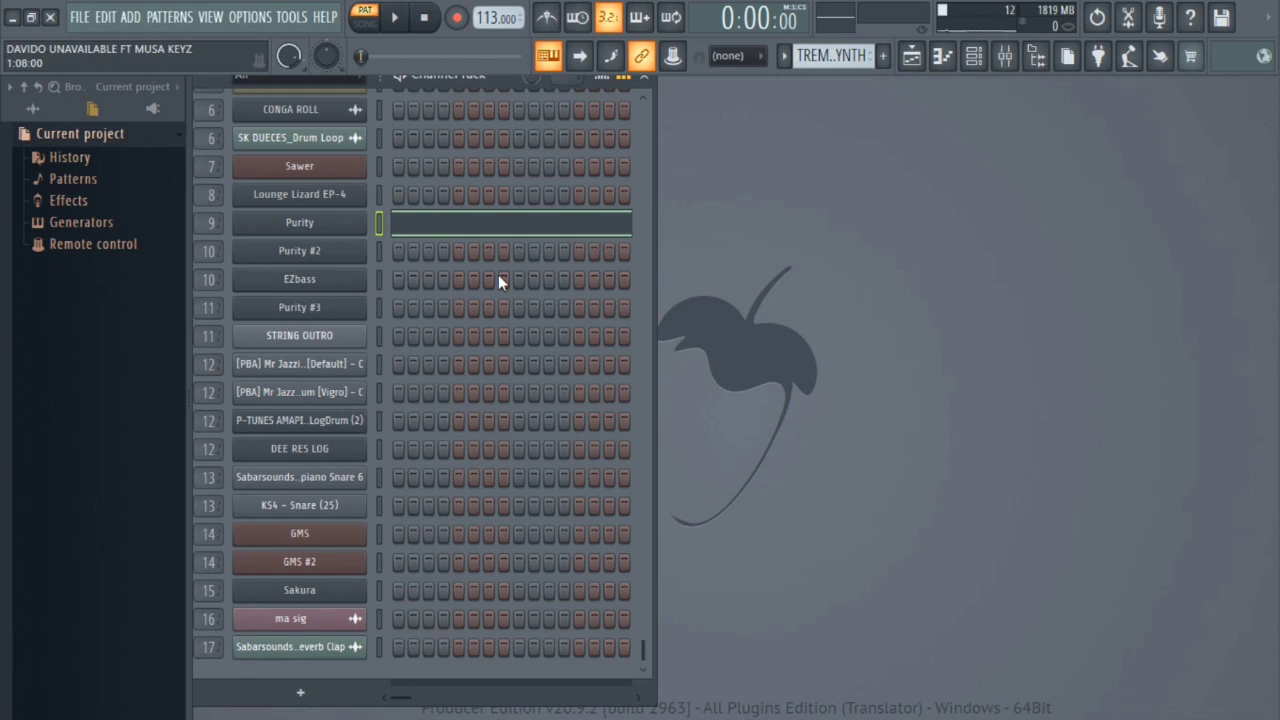
# Audition the TREMELO SYNTH pattern, stop playback, and switch to the SYNTH pattern.
pyautogui.press('space')
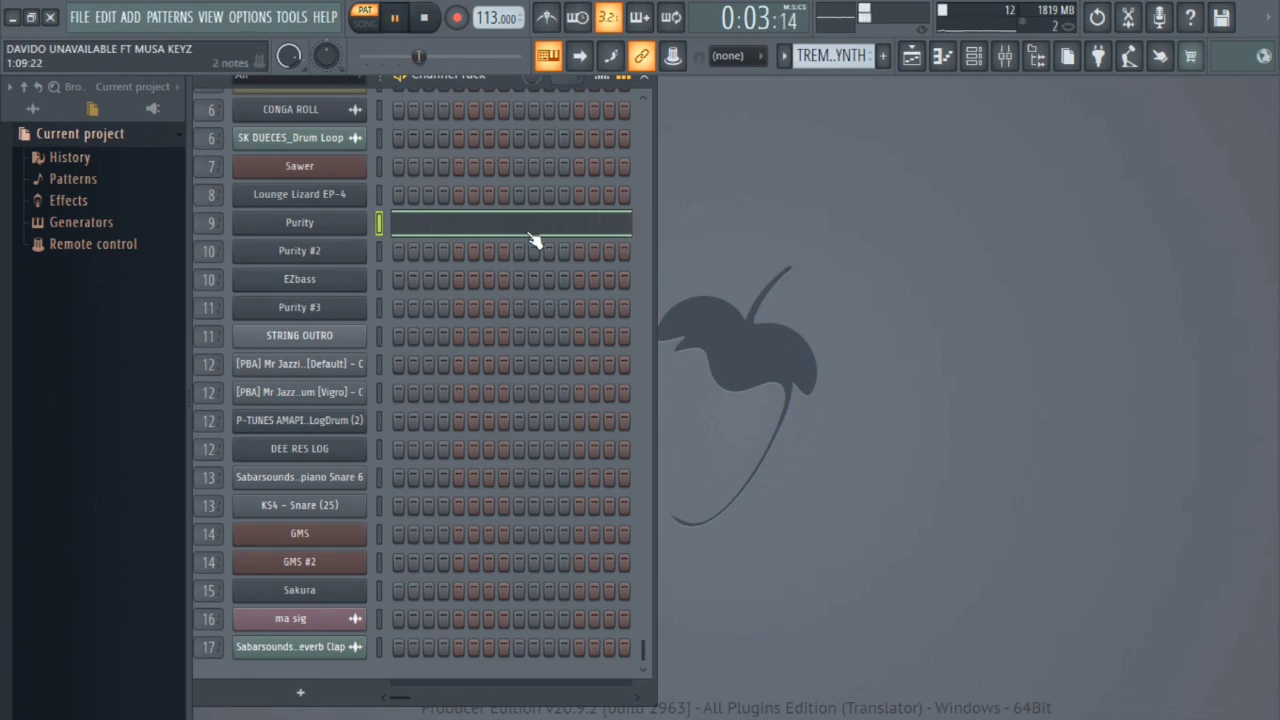
pyautogui.press('space')
pyautogui.scroll(-1, 830, 55)
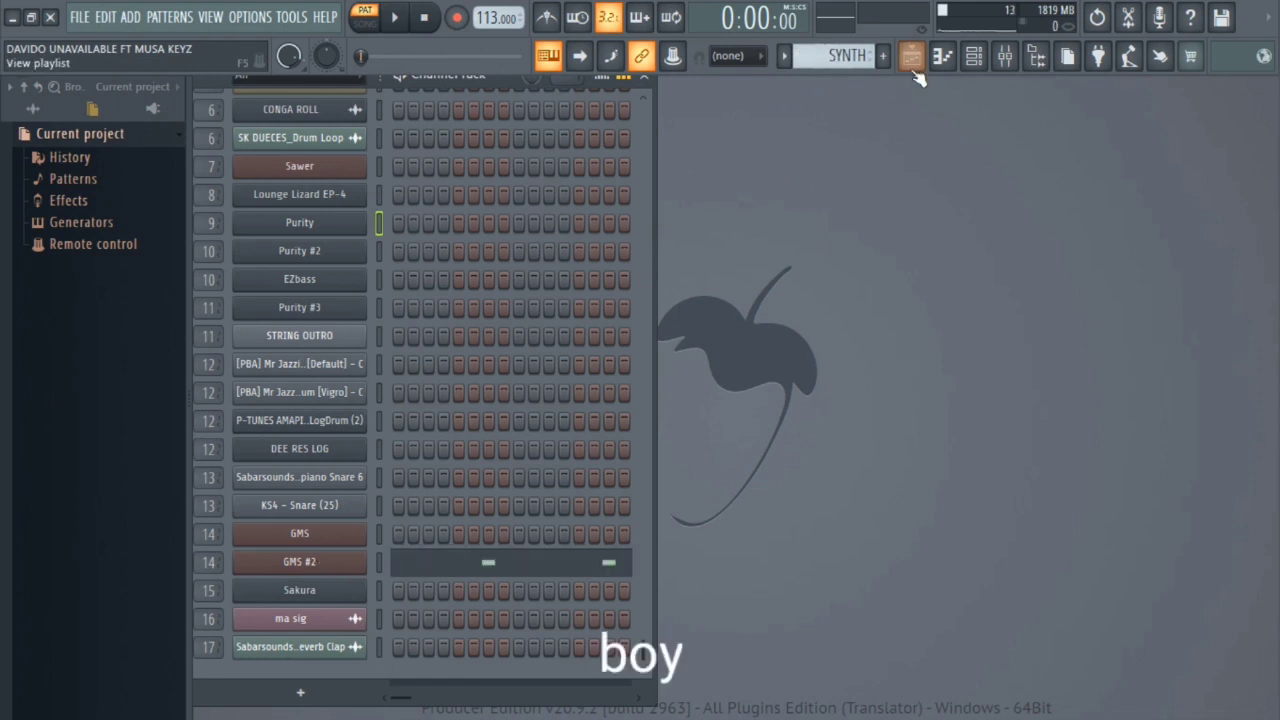
# View the SYNTH pattern's GMS #2 instrument, audition the pattern, and view the instrument's settings again before closing it.
pyautogui.click(312, 566)
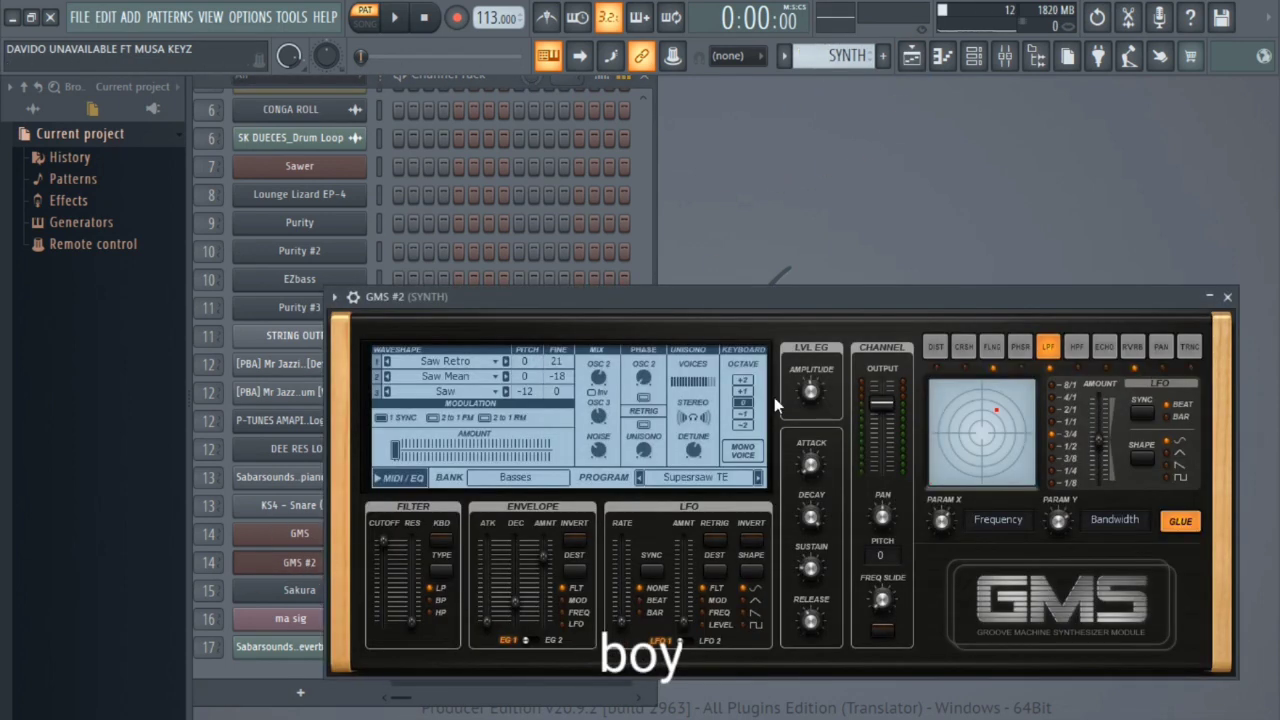
pyautogui.moveTo(892, 297); pyautogui.dragTo(839, 196)
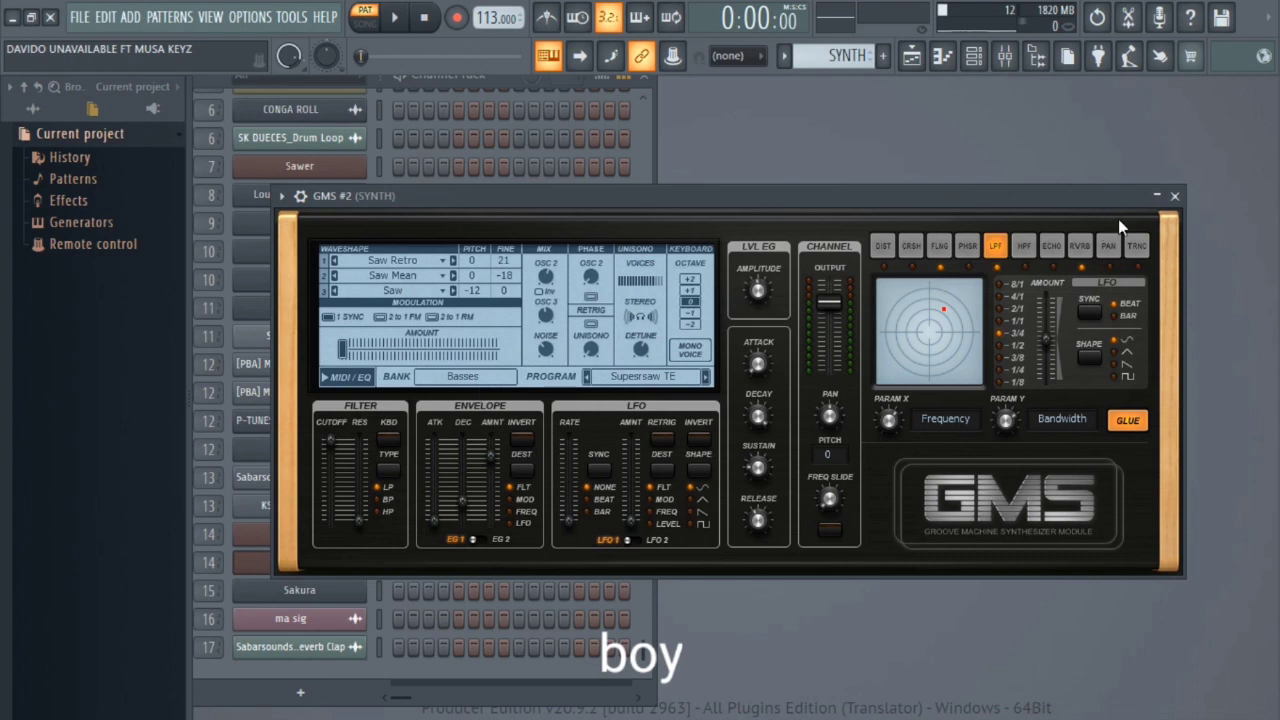
pyautogui.click(1176, 198)
pyautogui.press('space')
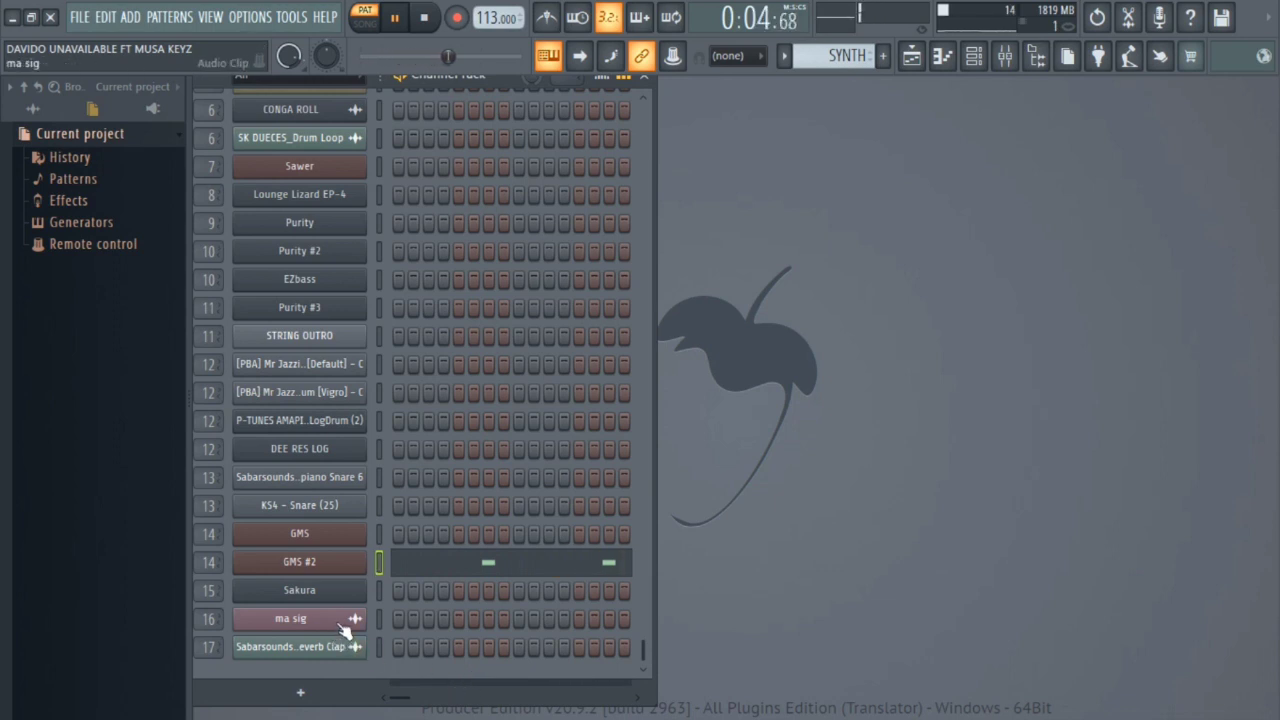
pyautogui.press('space')
pyautogui.click(317, 564)
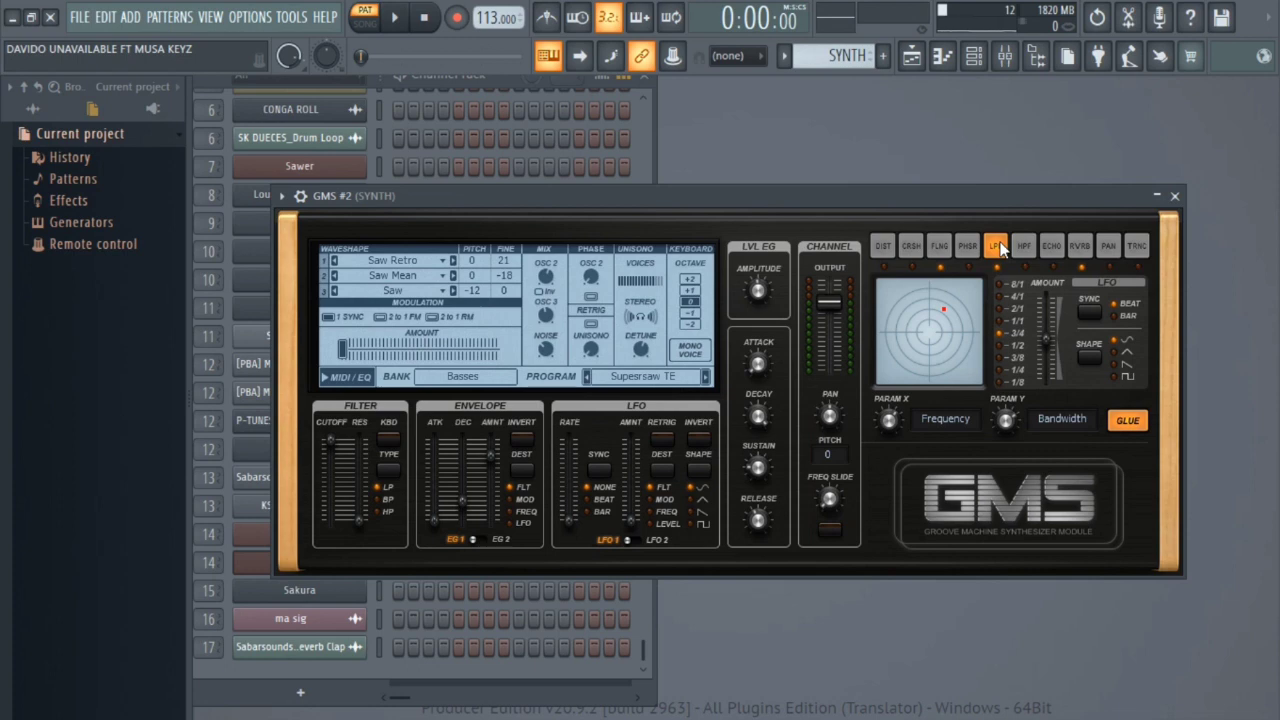
pyautogui.click(1174, 196)
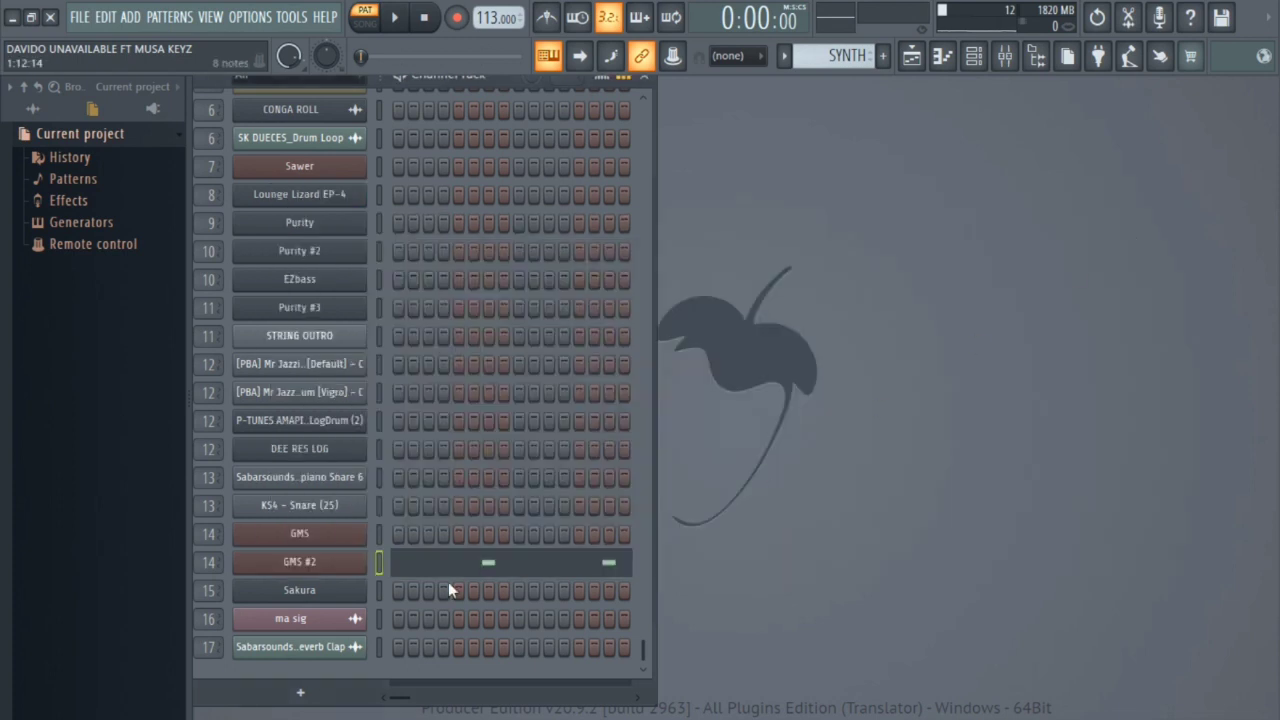
# Switch to the NOISE pattern, audition it while viewing its GMS instrument, and close the instrument after listening.
pyautogui.scroll(-1, 815, 56)
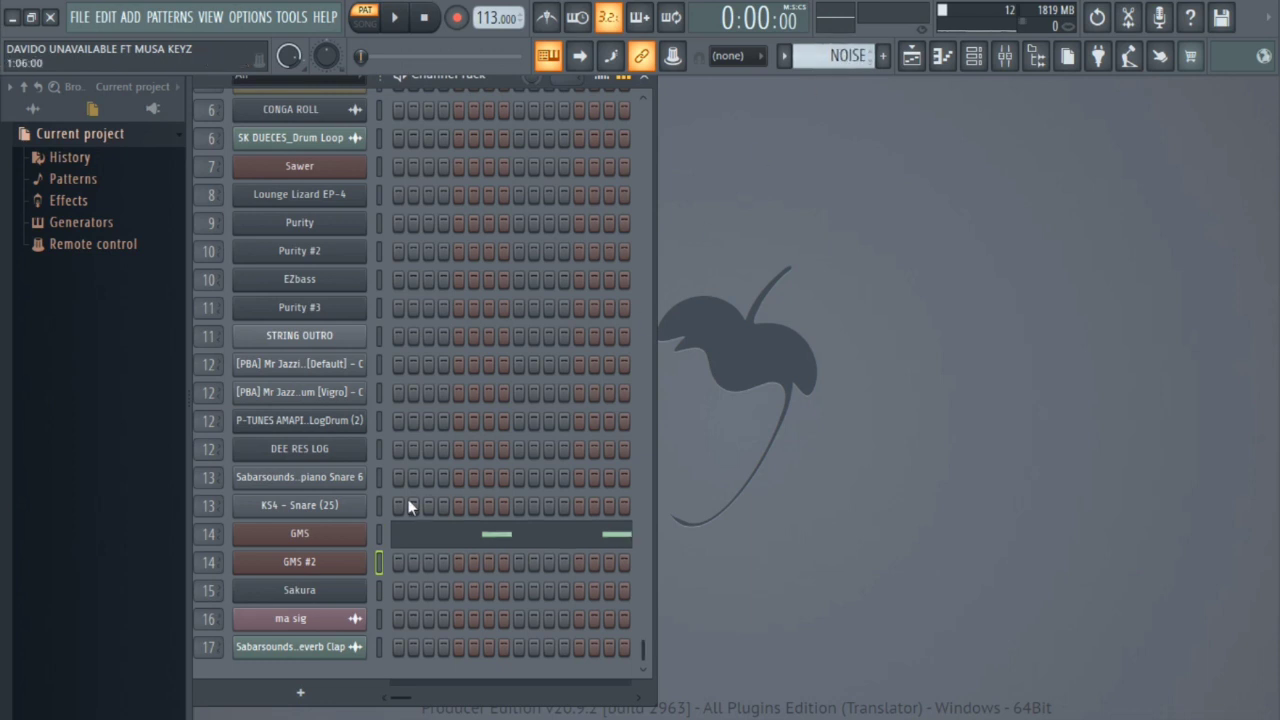
pyautogui.click(329, 537)
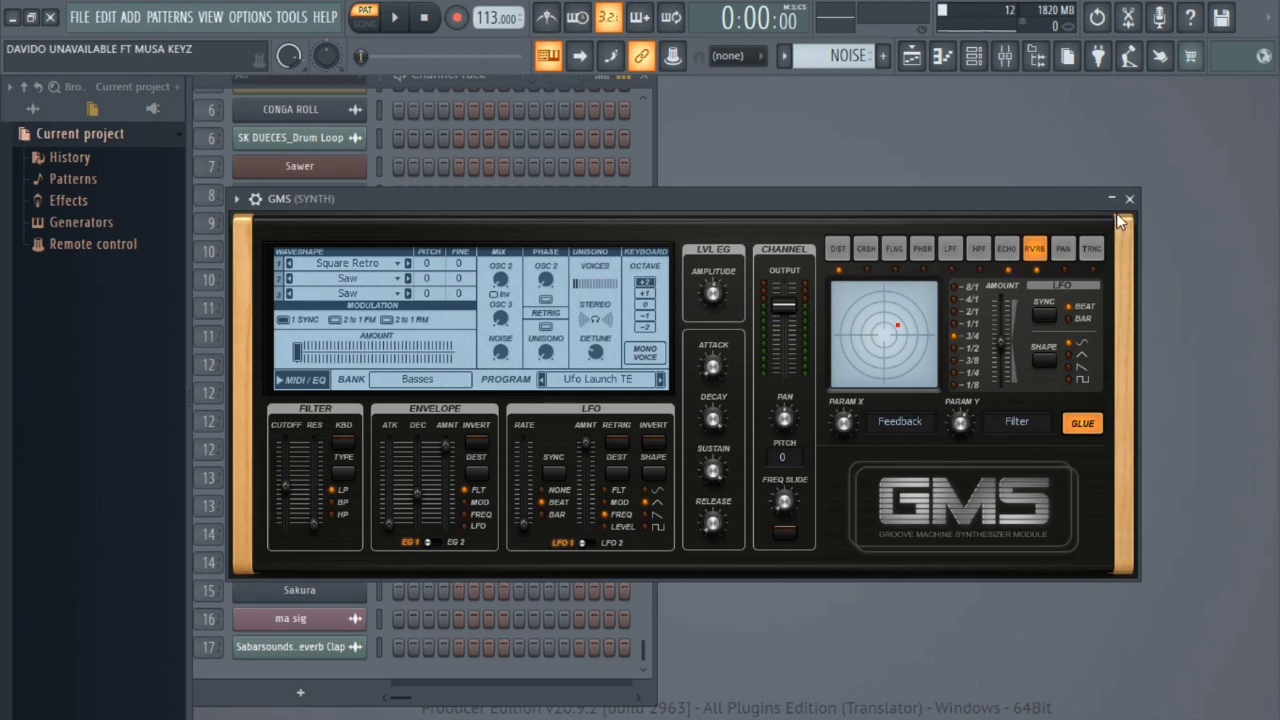
pyautogui.press('space')
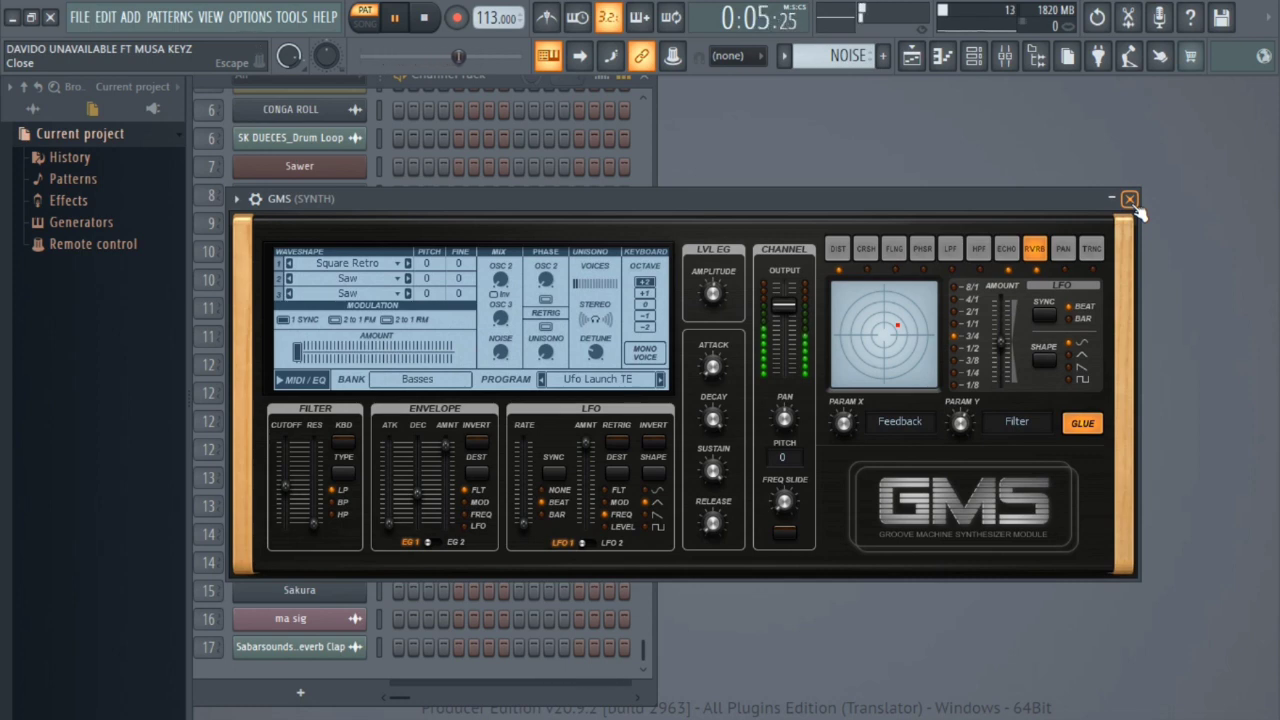
pyautogui.click(1132, 203)
pyautogui.press('space')
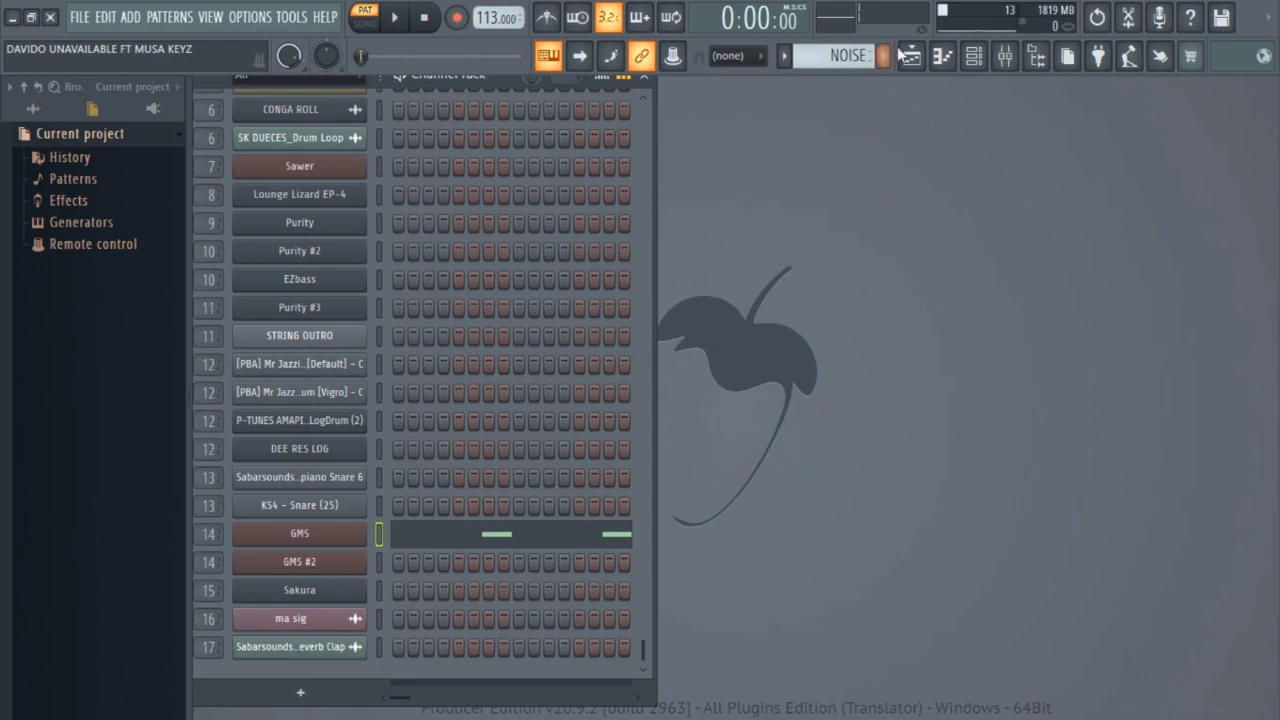
# Examine the full playlist arrangement, from the intro through the chorus and verse sections to the outro.
pyautogui.click(911, 57)
pyautogui.scroll(-1, 672, 314)
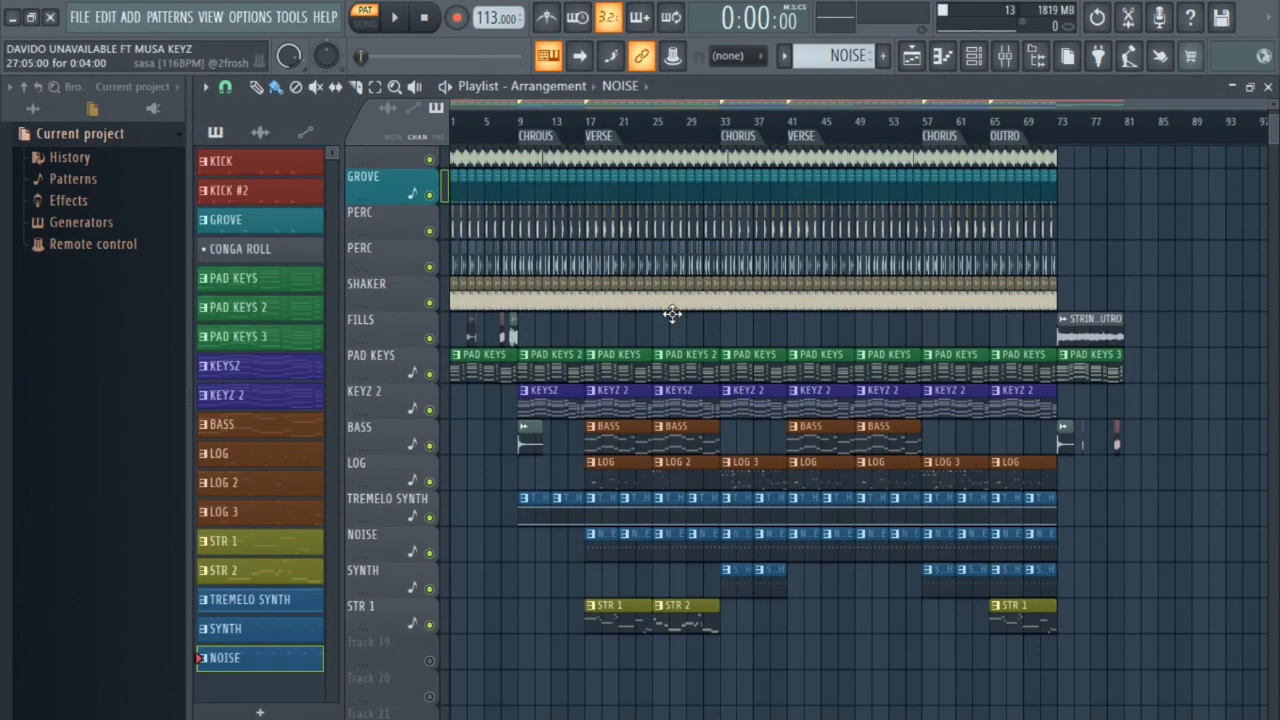
pyautogui.scroll(5, 478, 140)
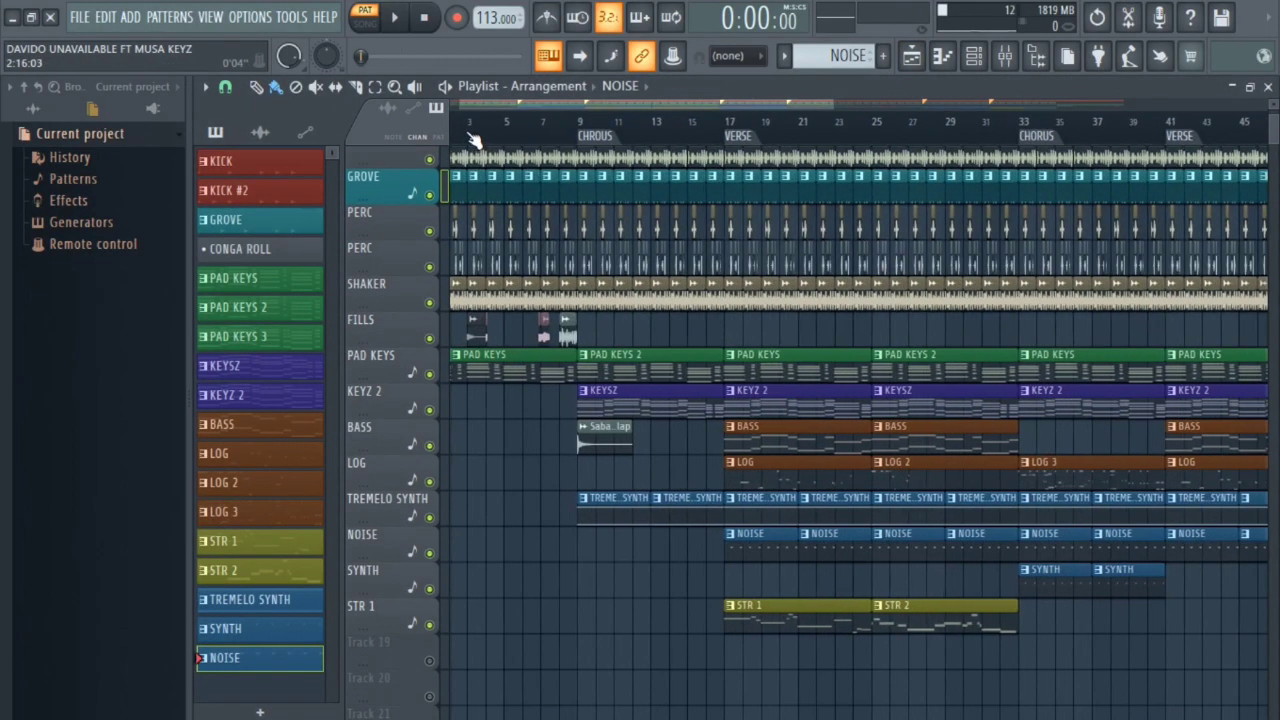
pyautogui.scroll(4, 478, 140)
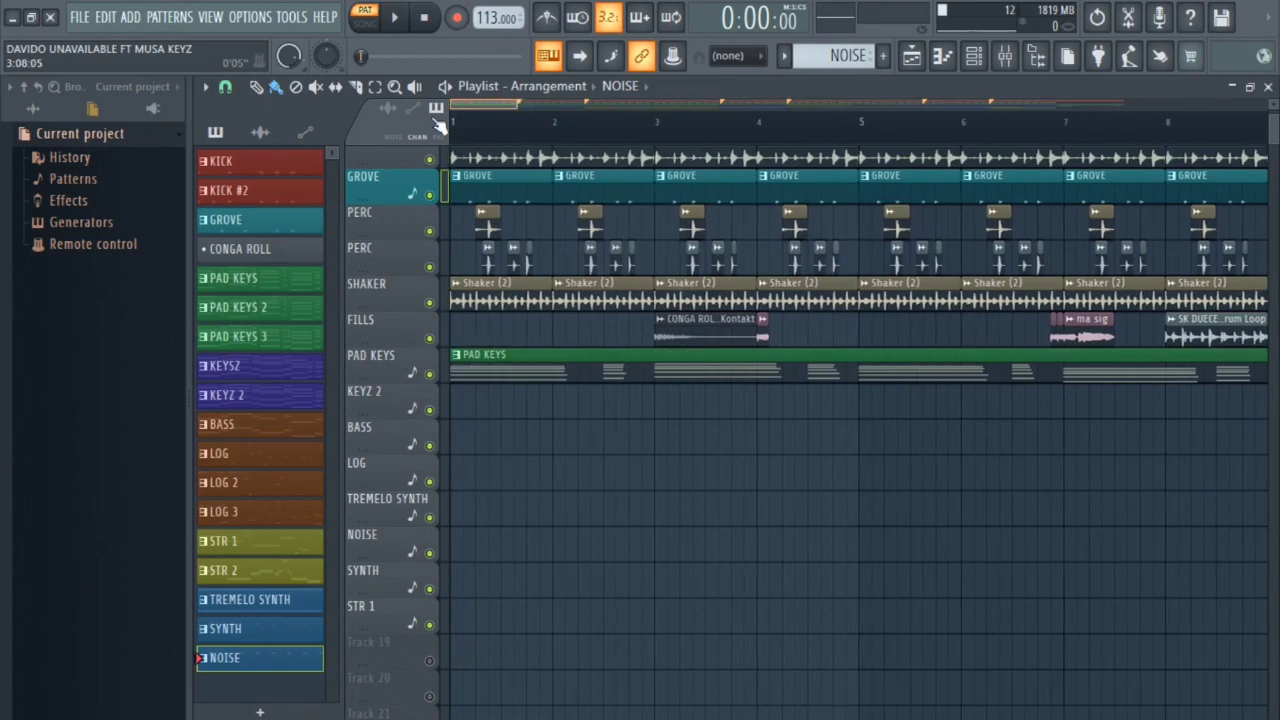
pyautogui.scroll(-4, 580, 122)
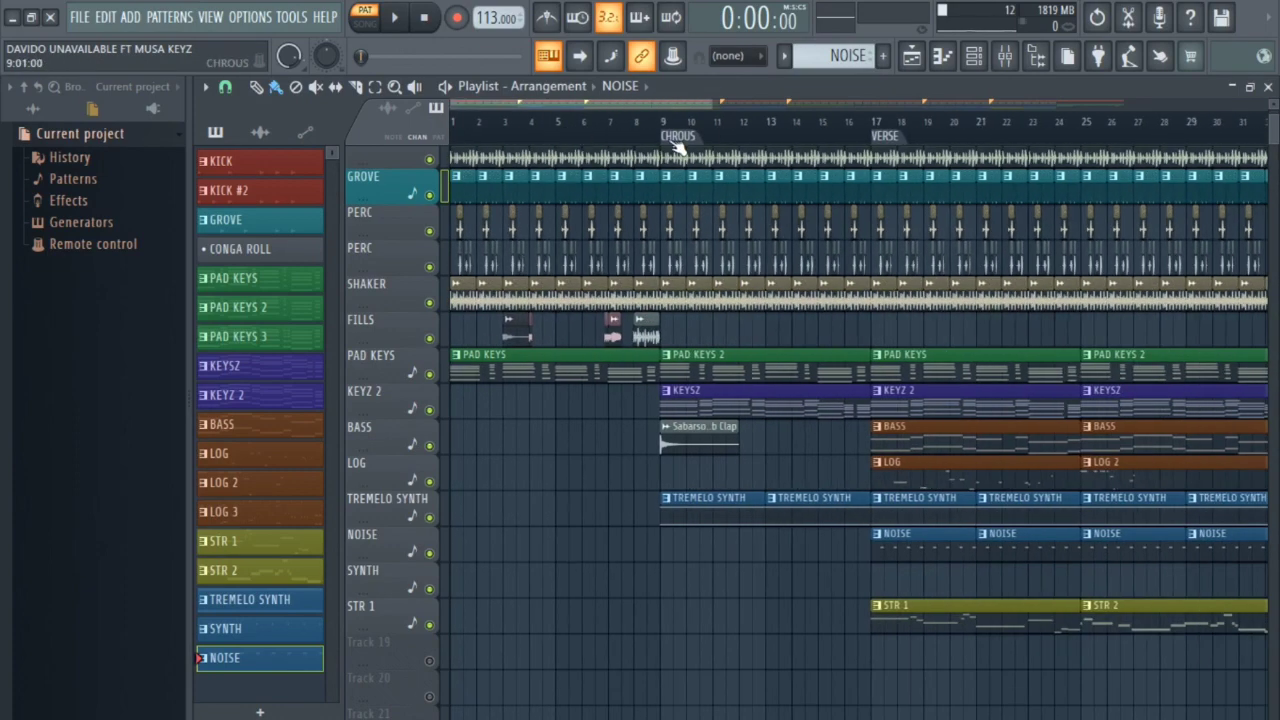
pyautogui.scroll(3, 700, 206)
pyautogui.scroll(-4, 650, 138)
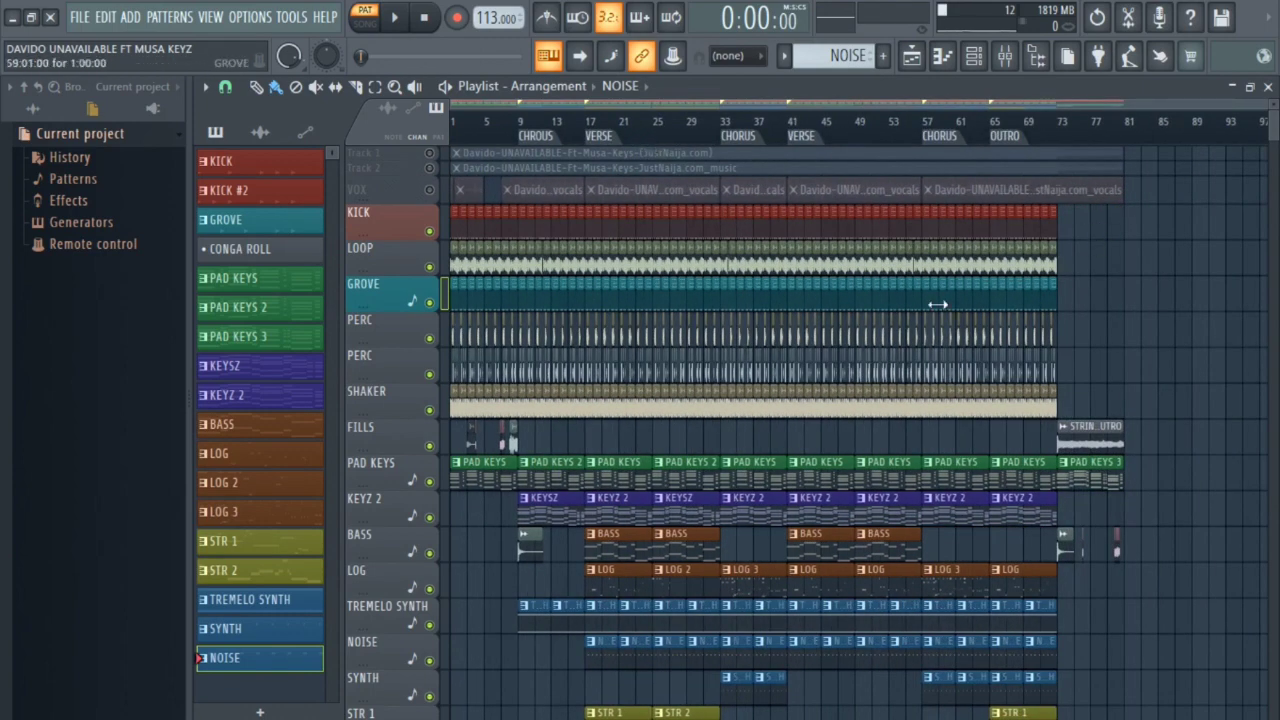
pyautogui.scroll(-4, 924, 308)
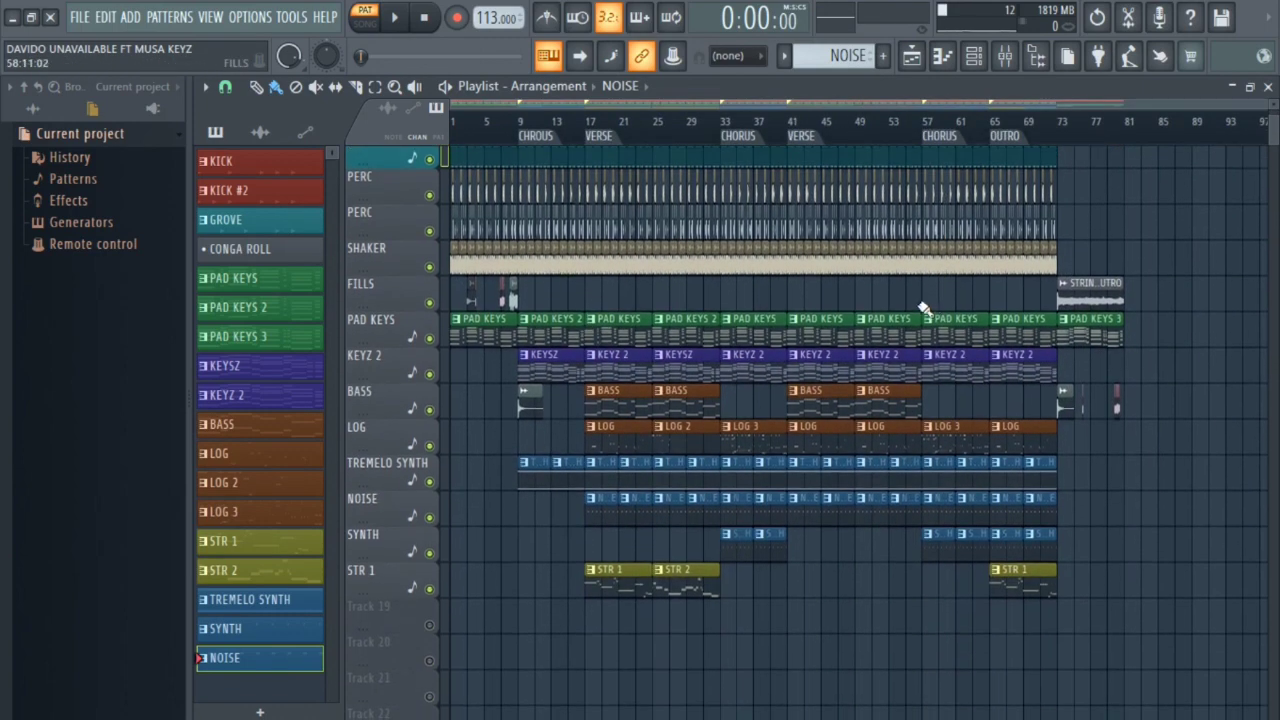
# Open the mixer and select the KICK track.
pyautogui.click(1005, 60)
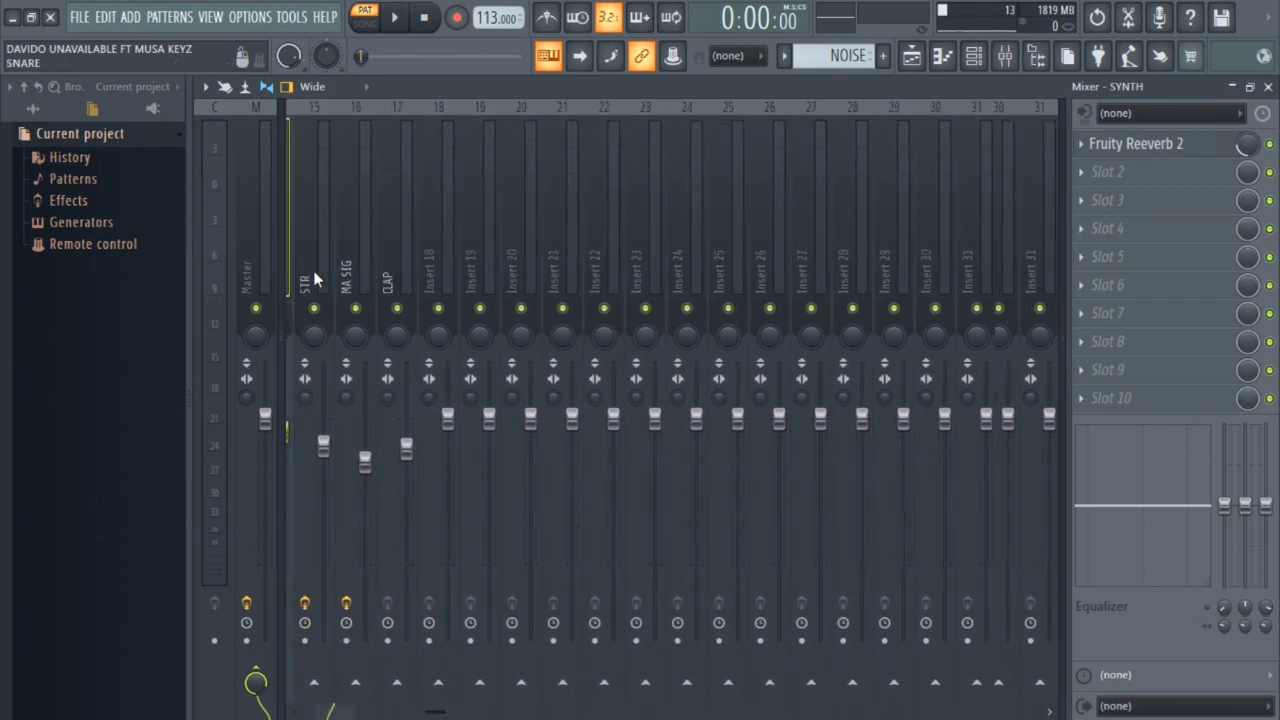
pyautogui.click(328, 271)
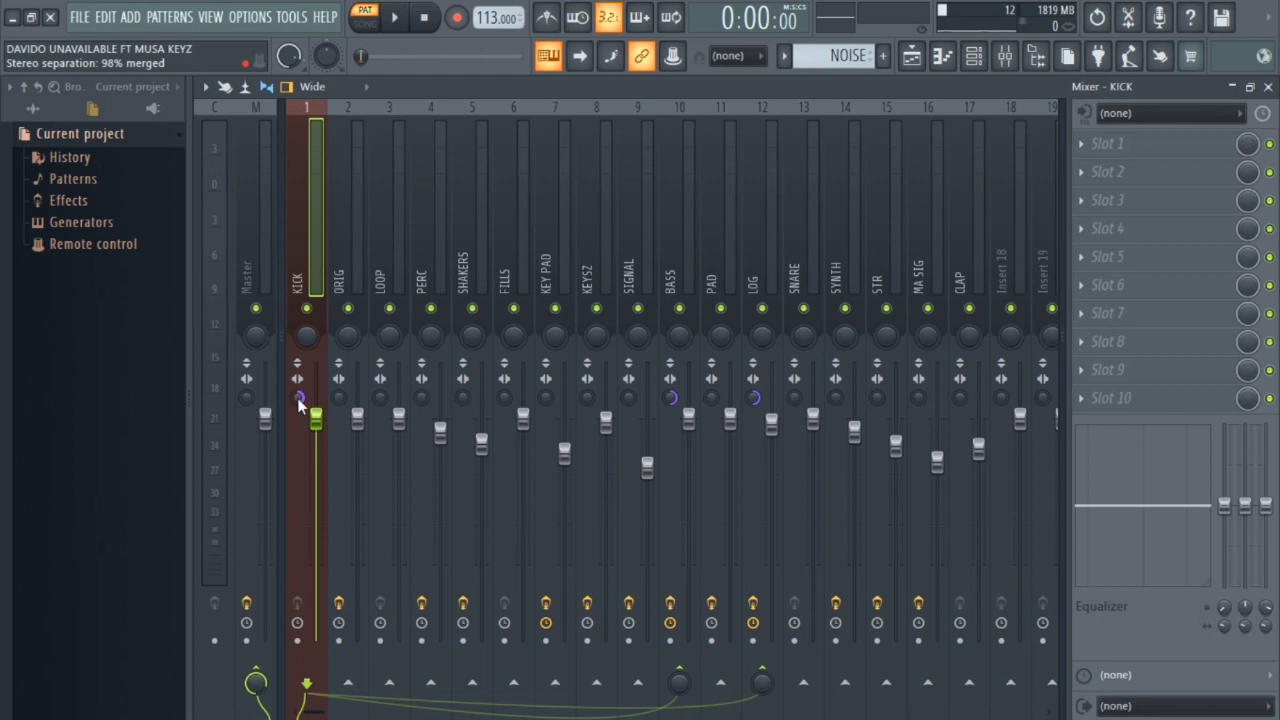
# Demonstrate the KICK track's stereo separation by sweeping it to separated and back to merged.
pyautogui.moveTo(299, 400); pyautogui.dragTo(299, 390)
pyautogui.moveTo(296, 400); pyautogui.dragTo(296, 470)
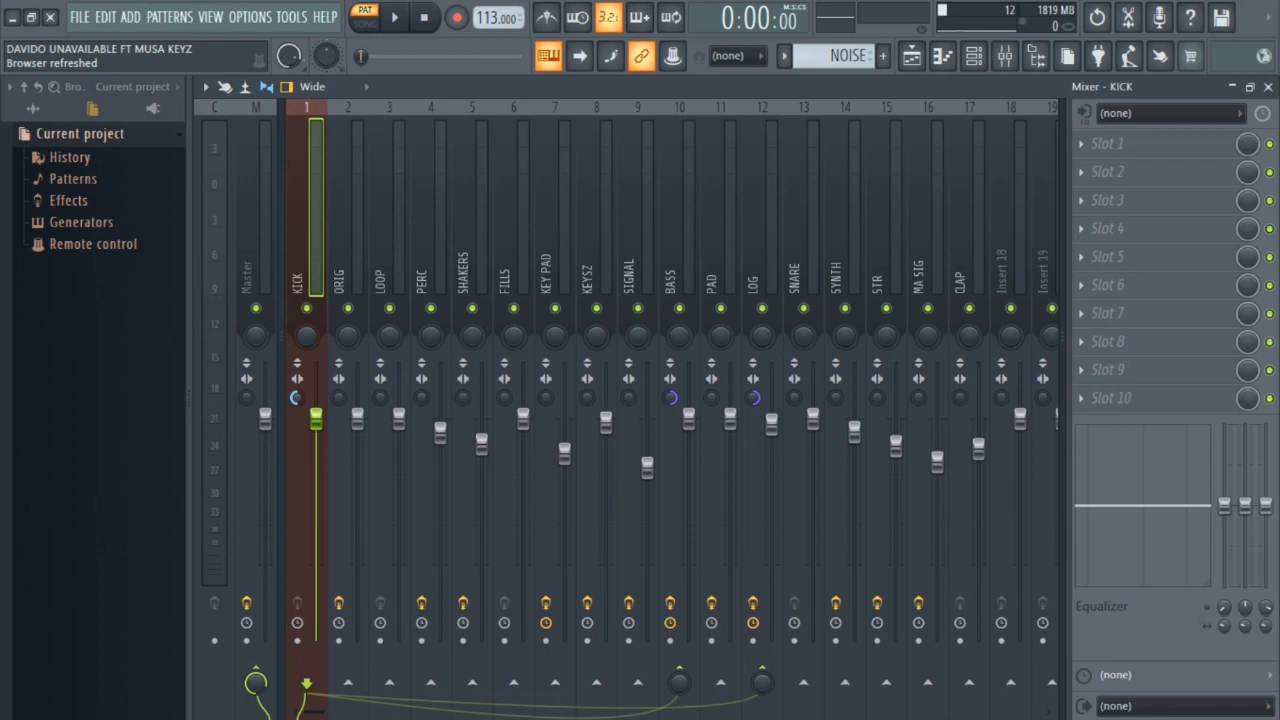
pyautogui.moveTo(297, 398); pyautogui.dragTo(297, 328)
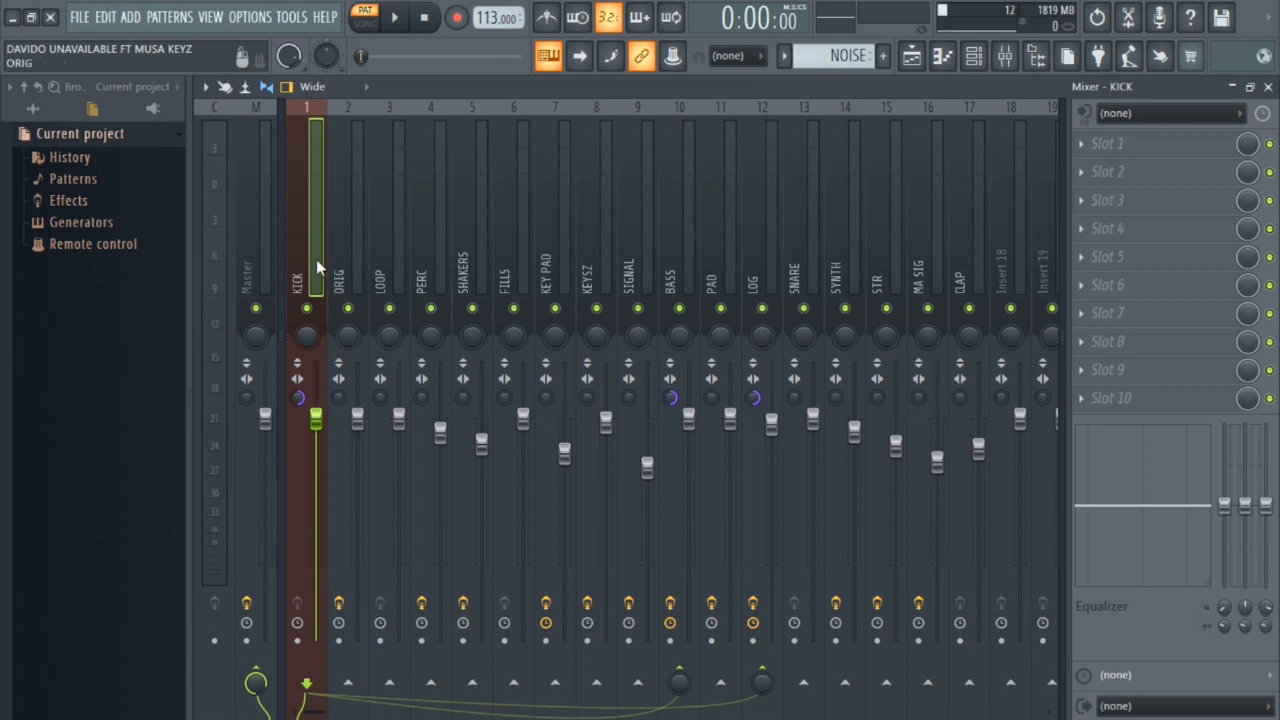
# Check the LOOP and PERC mixer tracks, viewing the Fruity Balance effect on PERC before closing it.
pyautogui.click(381, 264)
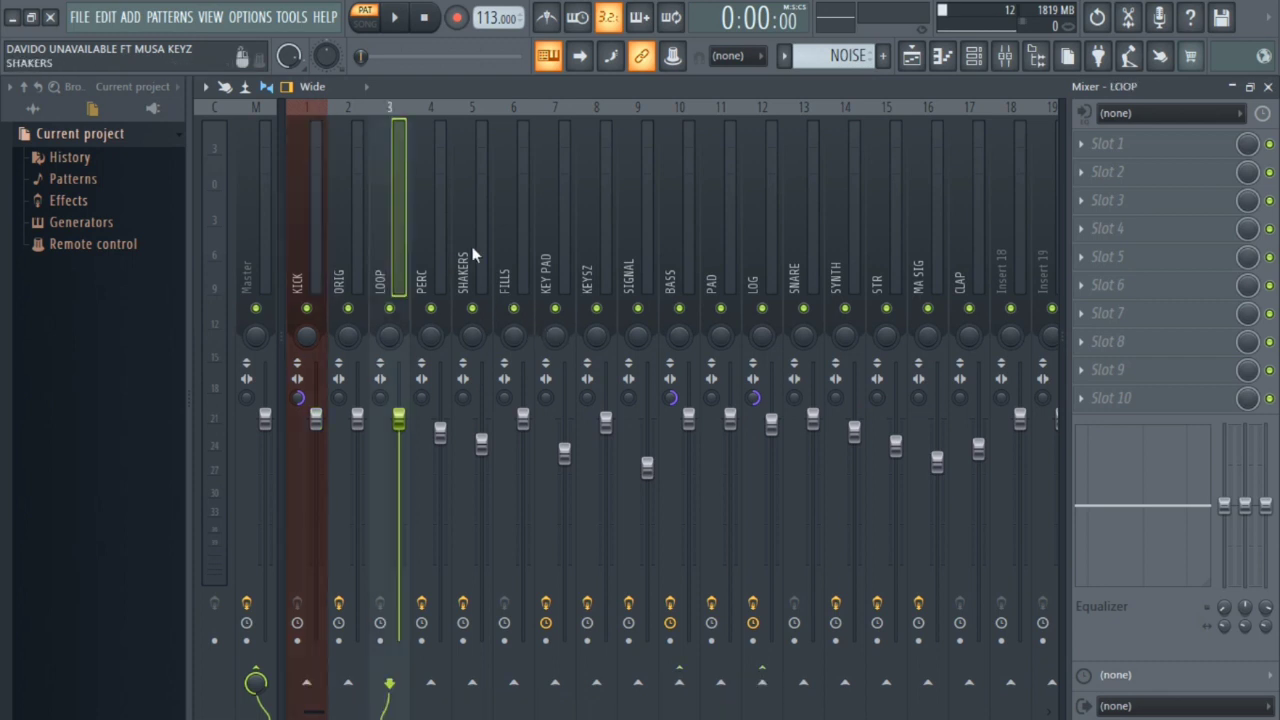
pyautogui.click(442, 273)
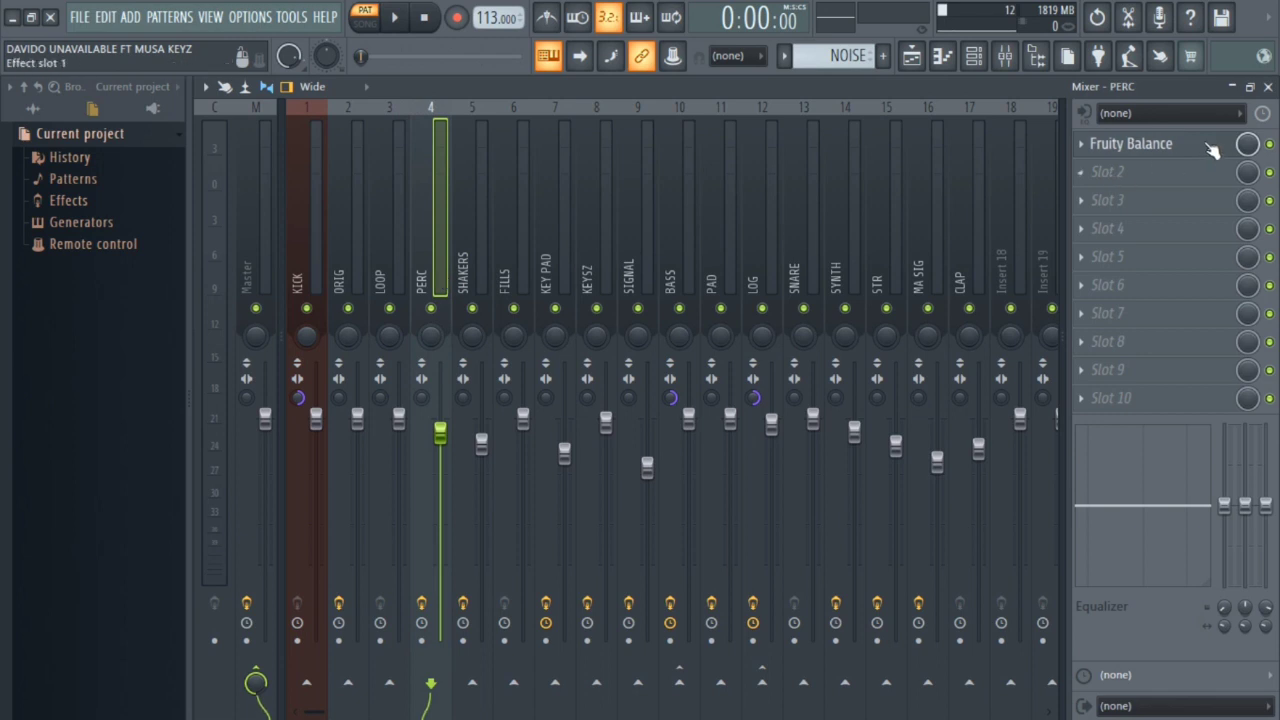
pyautogui.click(1168, 148)
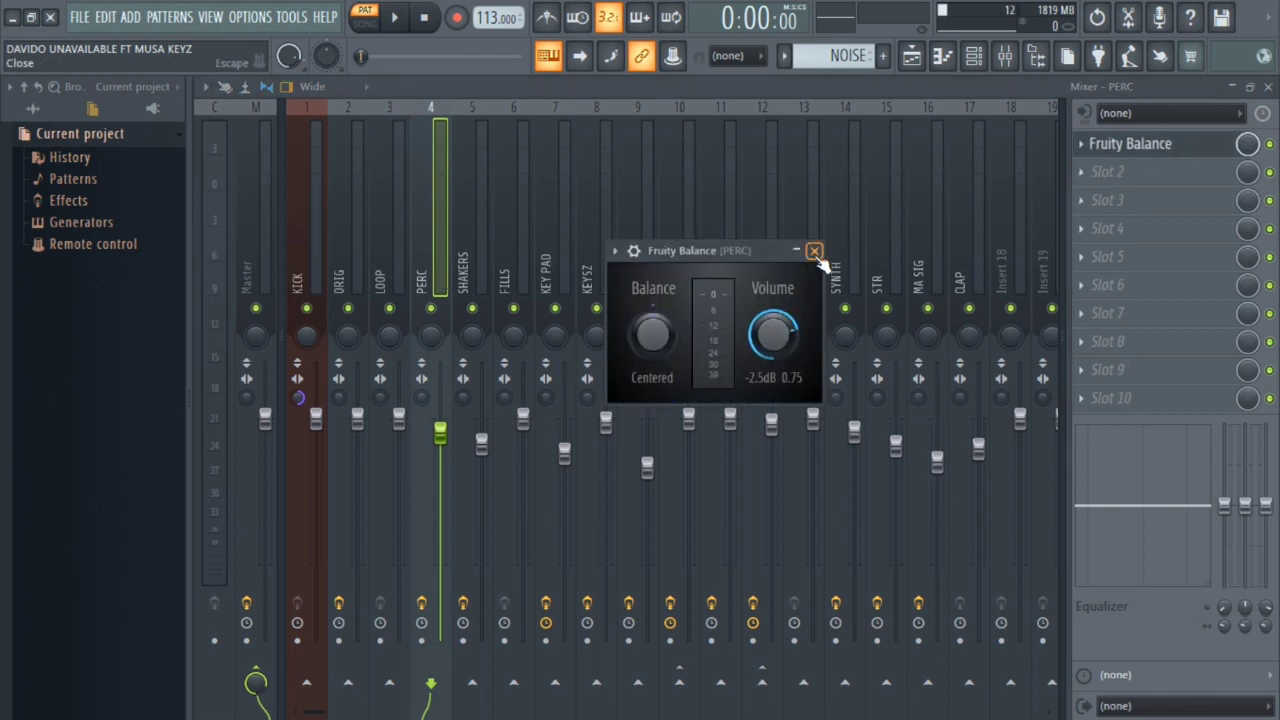
pyautogui.click(814, 251)
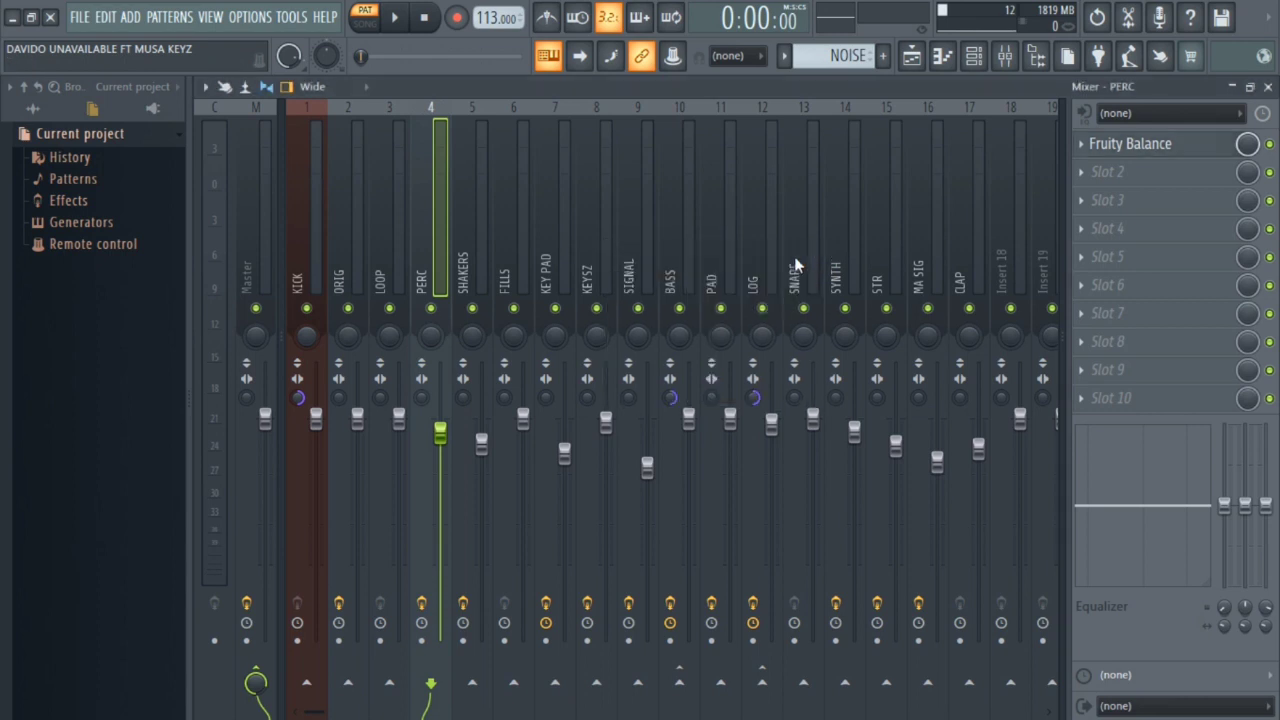
# Select the SHAKERS mixer track and view its Transient Processor and Fruity parametric EQ 2, closing each one.
pyautogui.click(478, 240)
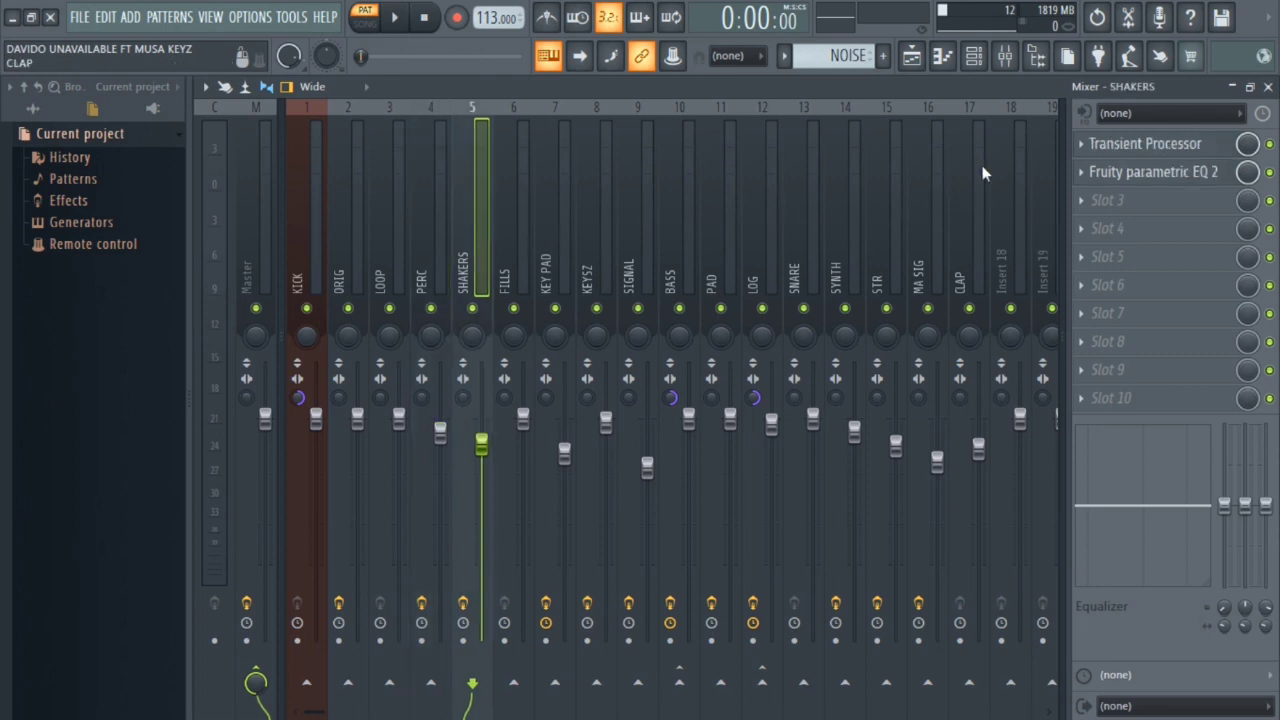
pyautogui.click(1175, 148)
pyautogui.click(814, 358)
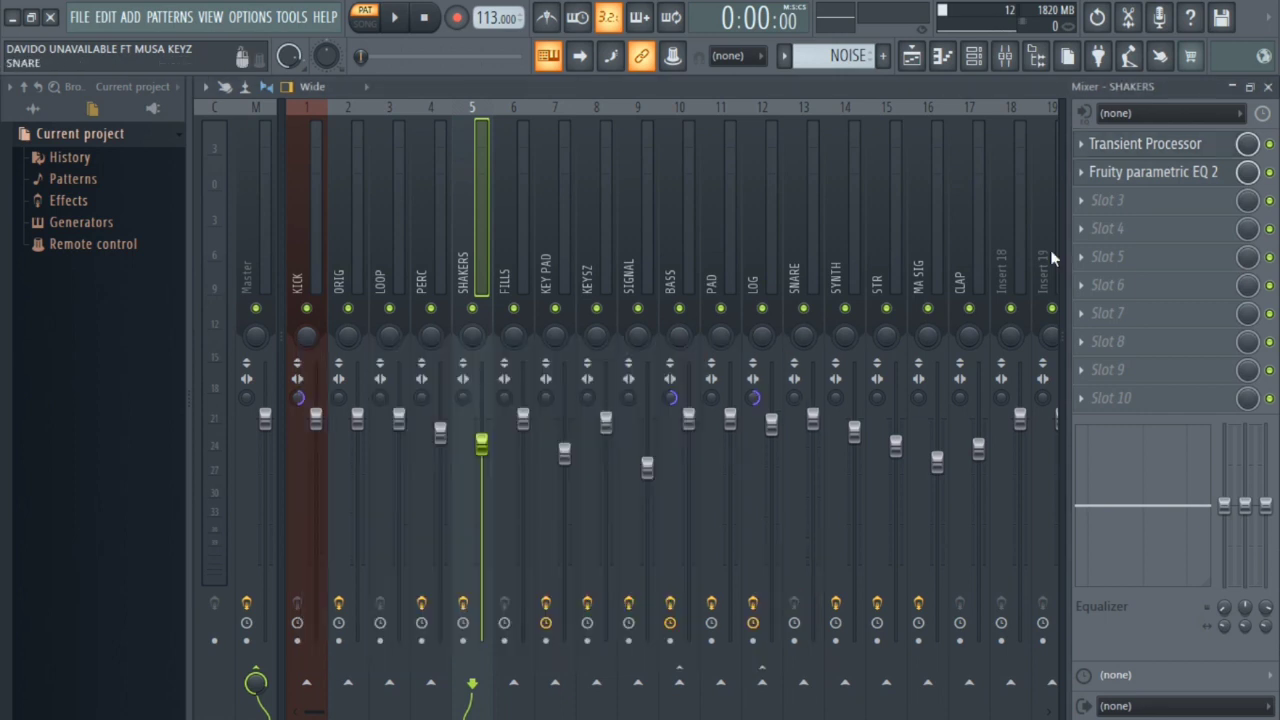
pyautogui.click(1200, 171)
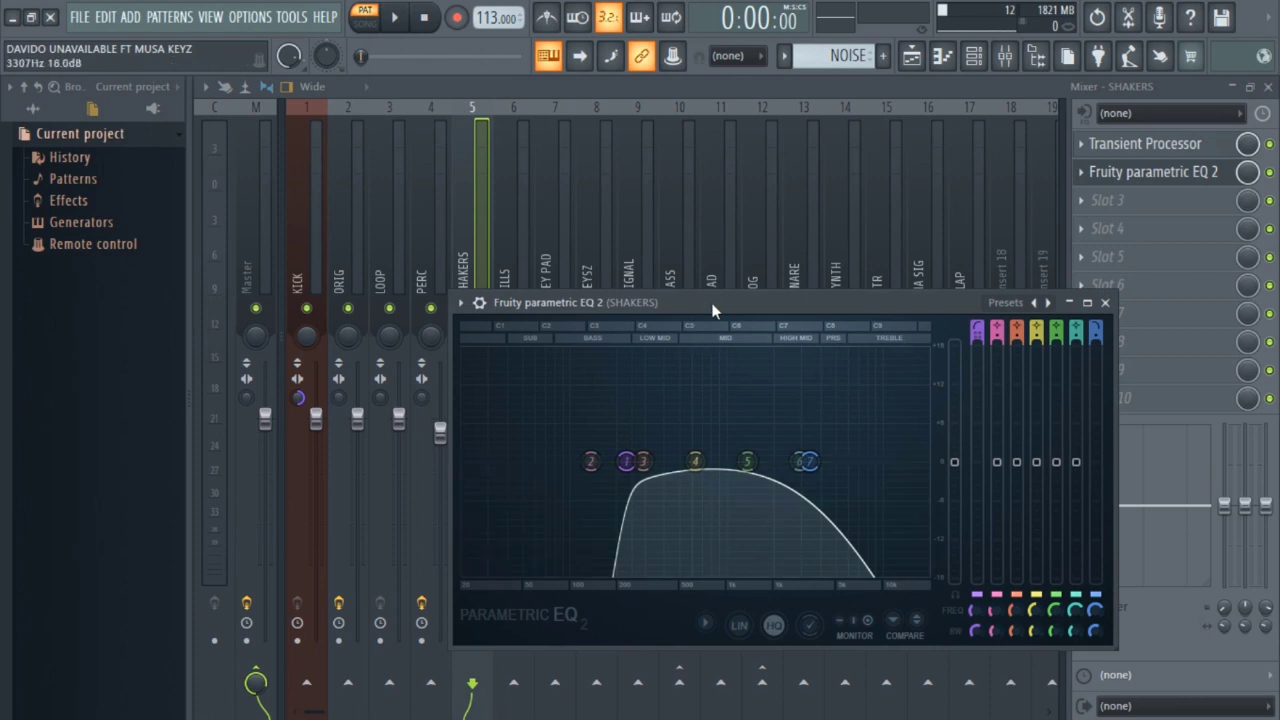
pyautogui.moveTo(732, 300); pyautogui.dragTo(698, 220)
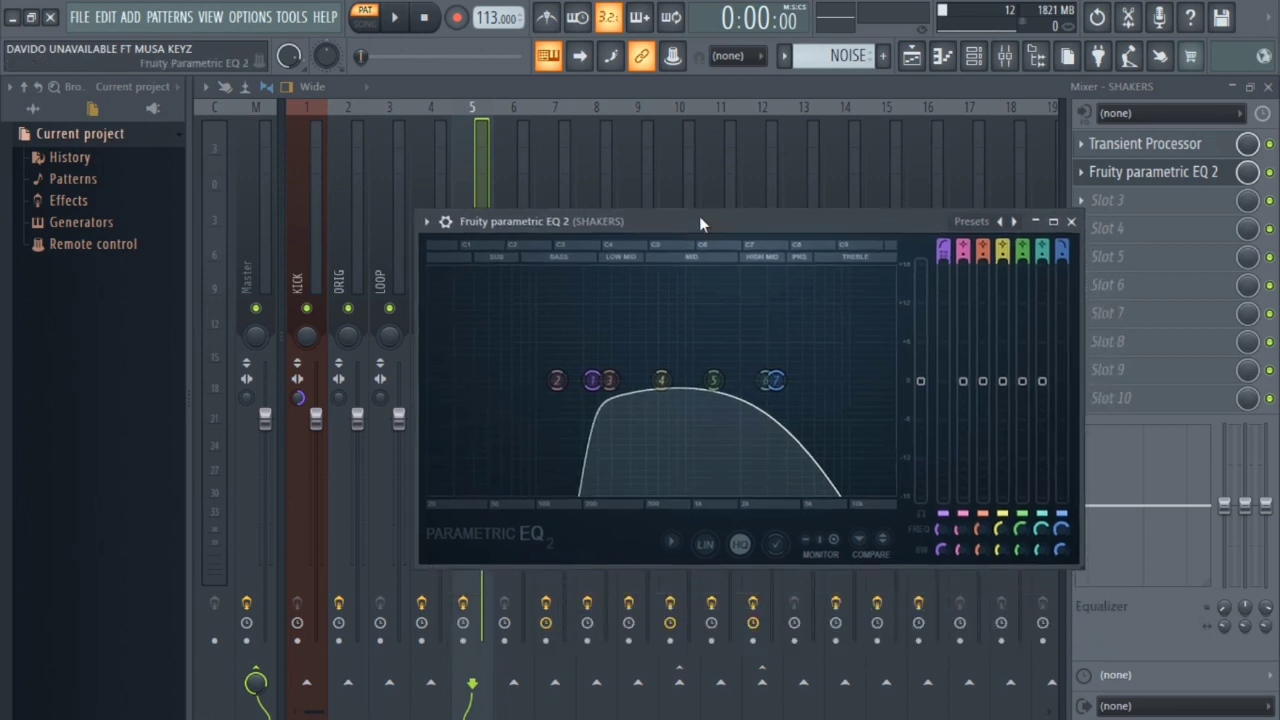
pyautogui.click(1072, 222)
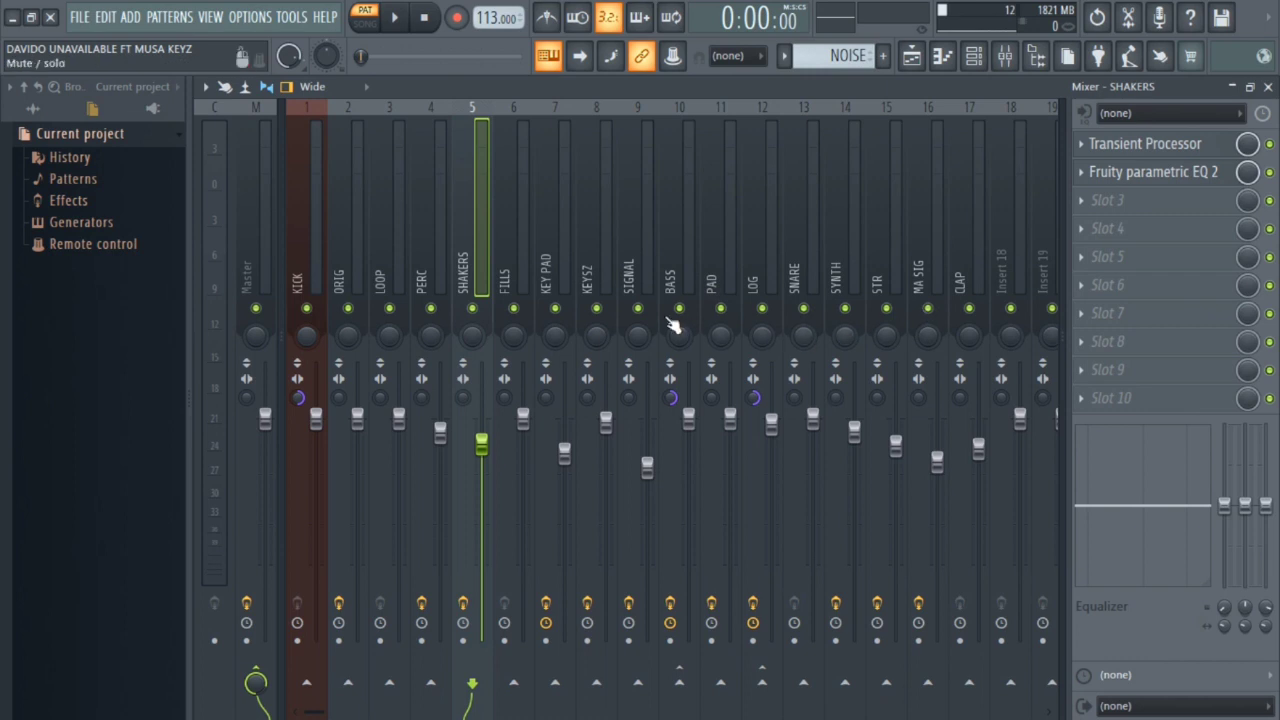
# Check the FILLS mixer track, and view the Fruity parametric EQ 2 and Fruity Limiter on the KEY PAD track.
pyautogui.click(520, 280)
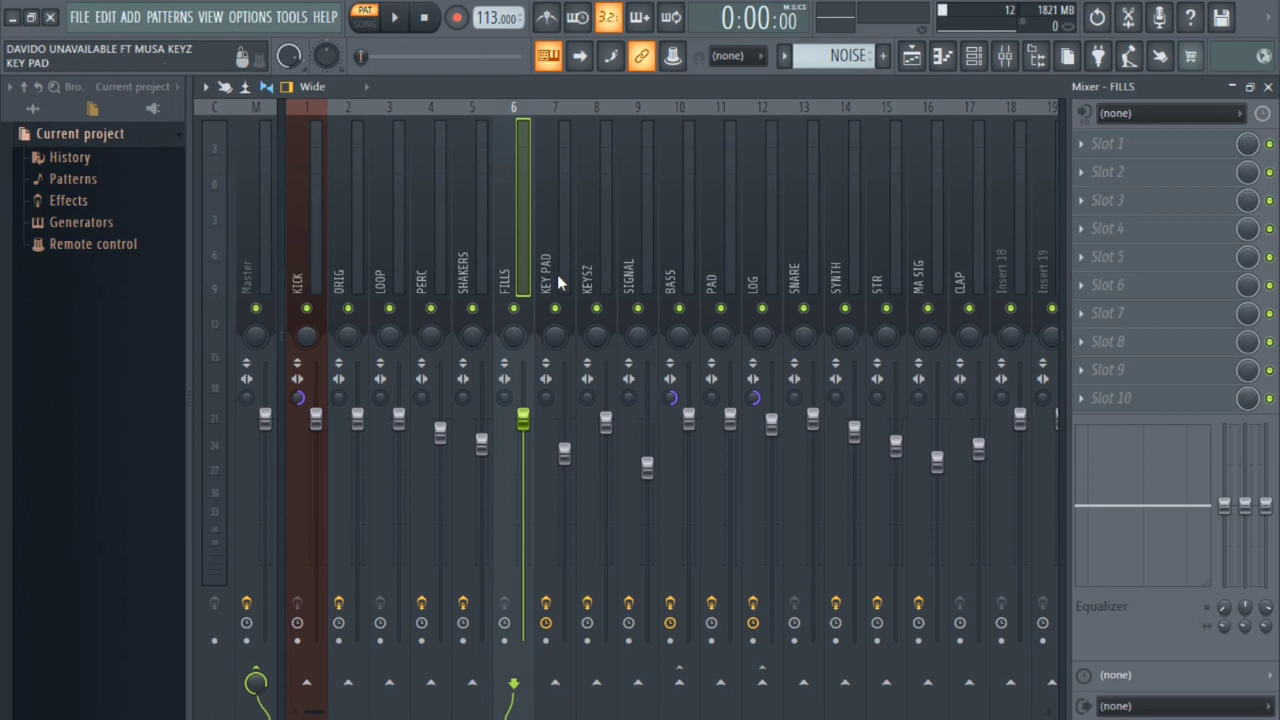
pyautogui.click(557, 274)
pyautogui.click(1163, 144)
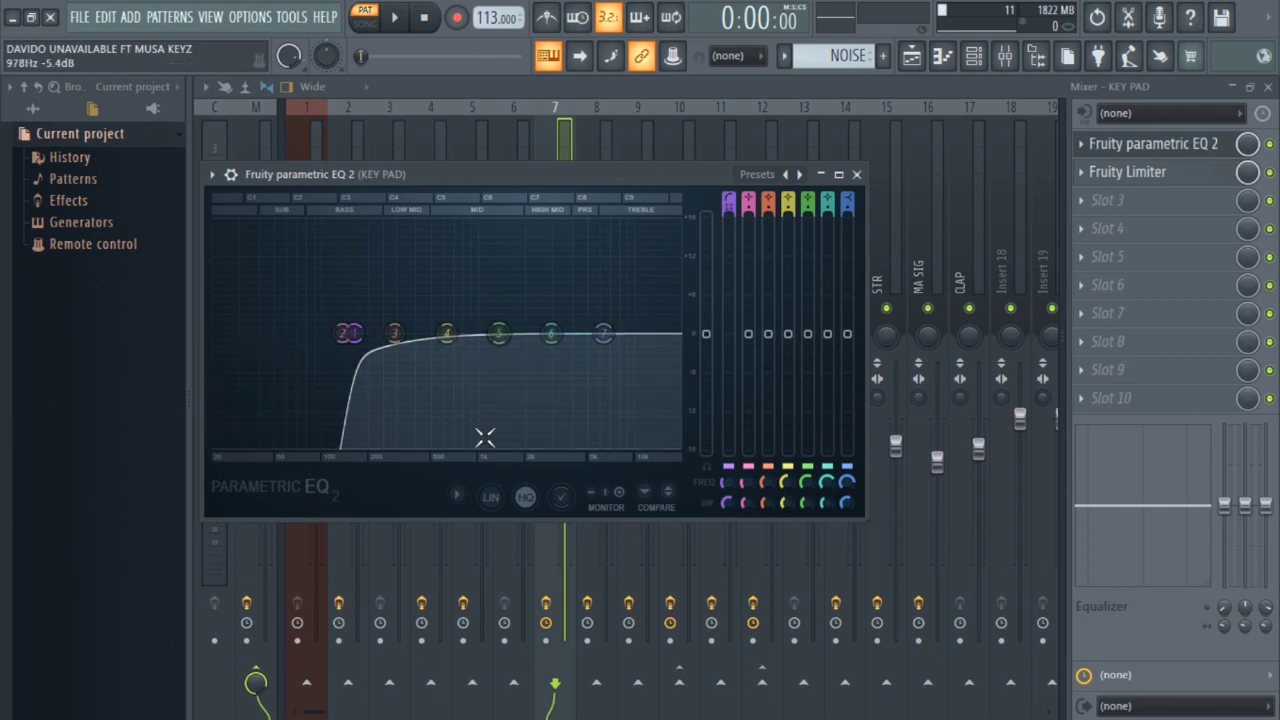
pyautogui.click(857, 175)
pyautogui.click(1150, 176)
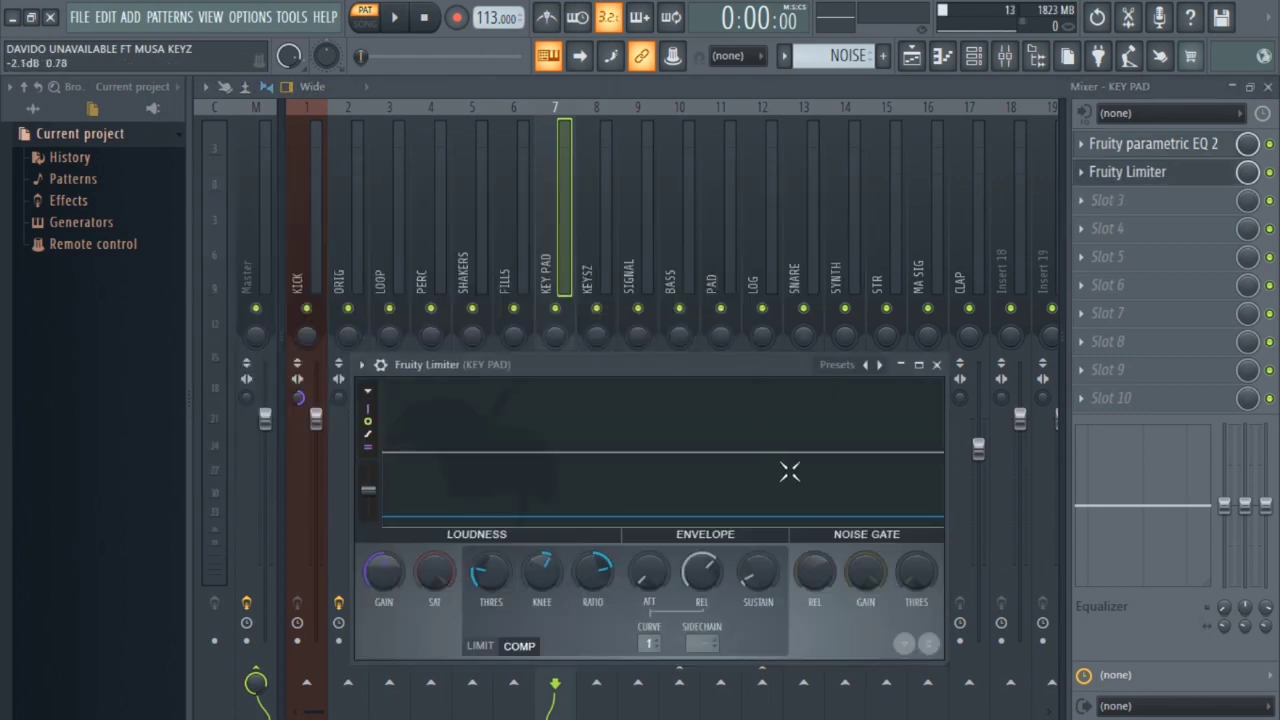
pyautogui.click(936, 364)
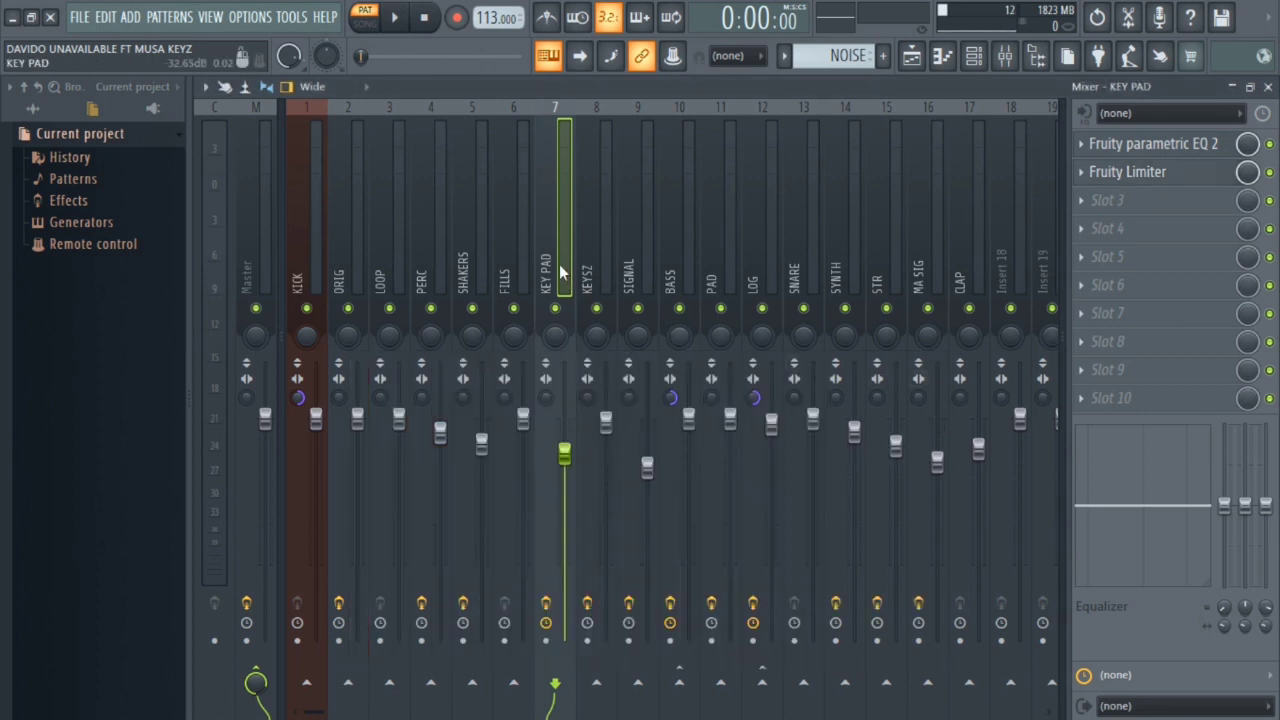
# View the Fruity parametric EQ 2 on the KEYSZ mixer track and the one on SIGNAL, closing each one.
pyautogui.click(592, 276)
pyautogui.click(1151, 145)
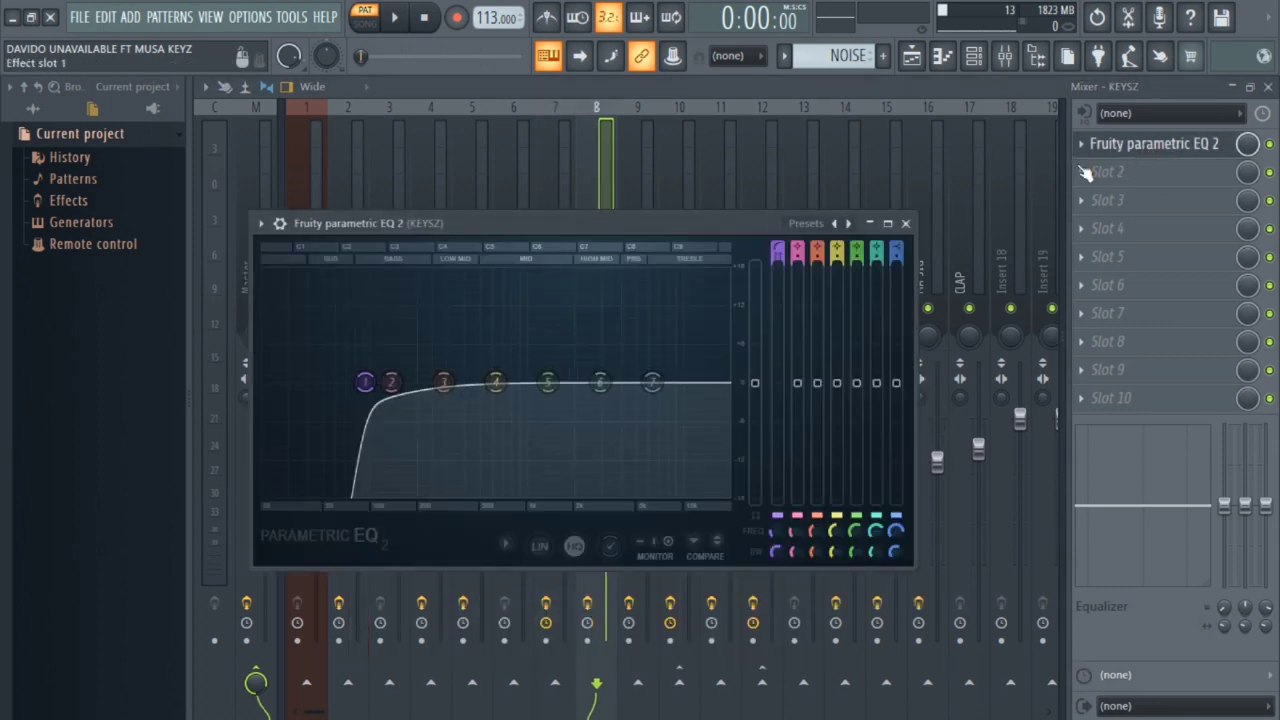
pyautogui.click(906, 223)
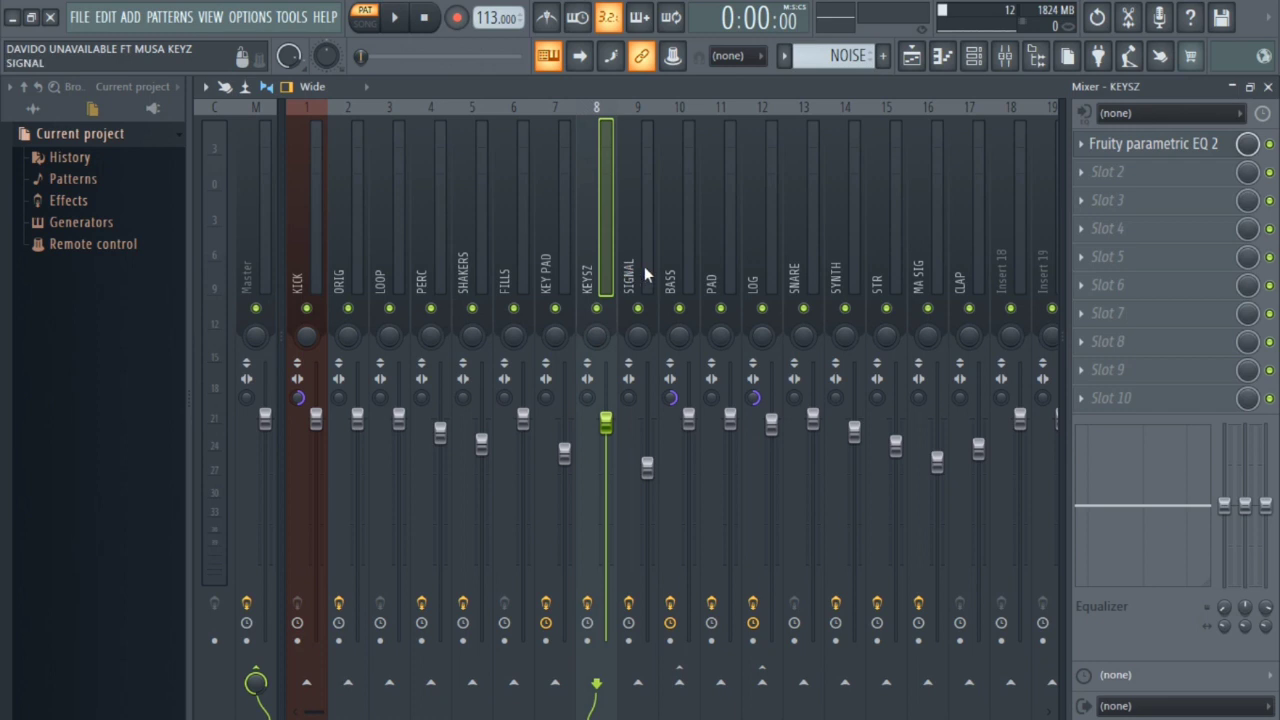
pyautogui.click(644, 276)
pyautogui.click(1158, 146)
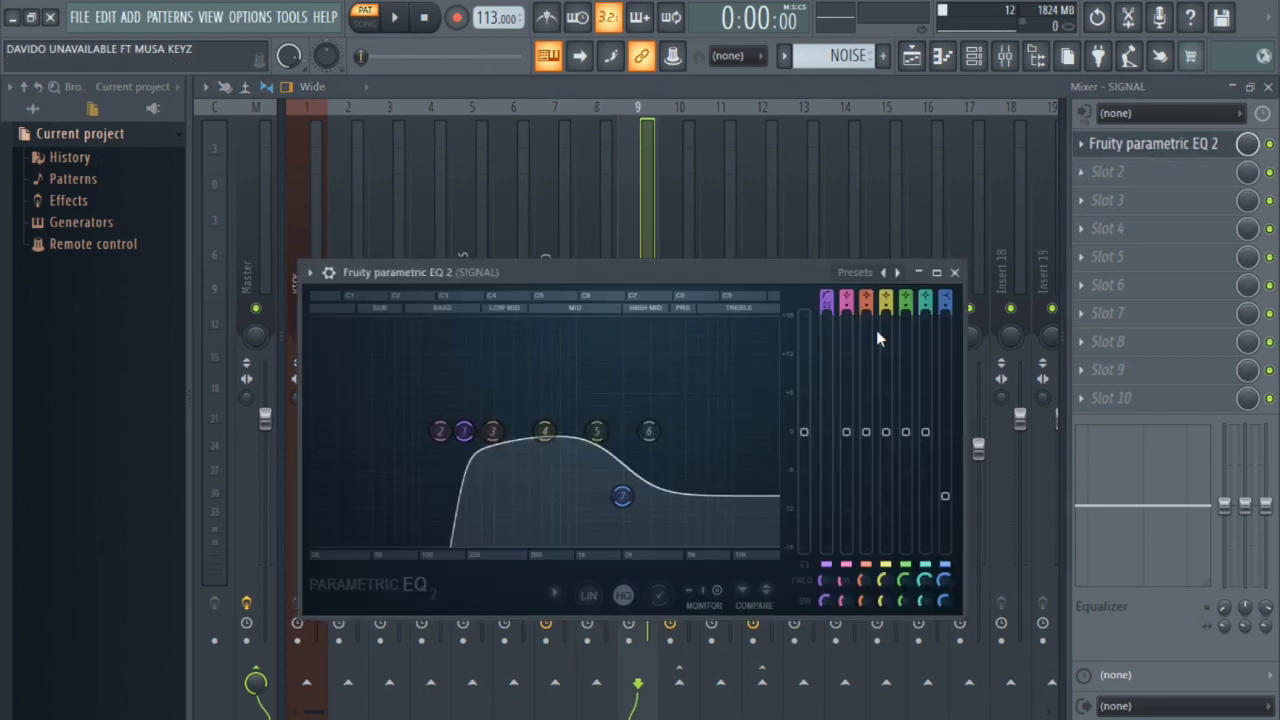
pyautogui.click(955, 273)
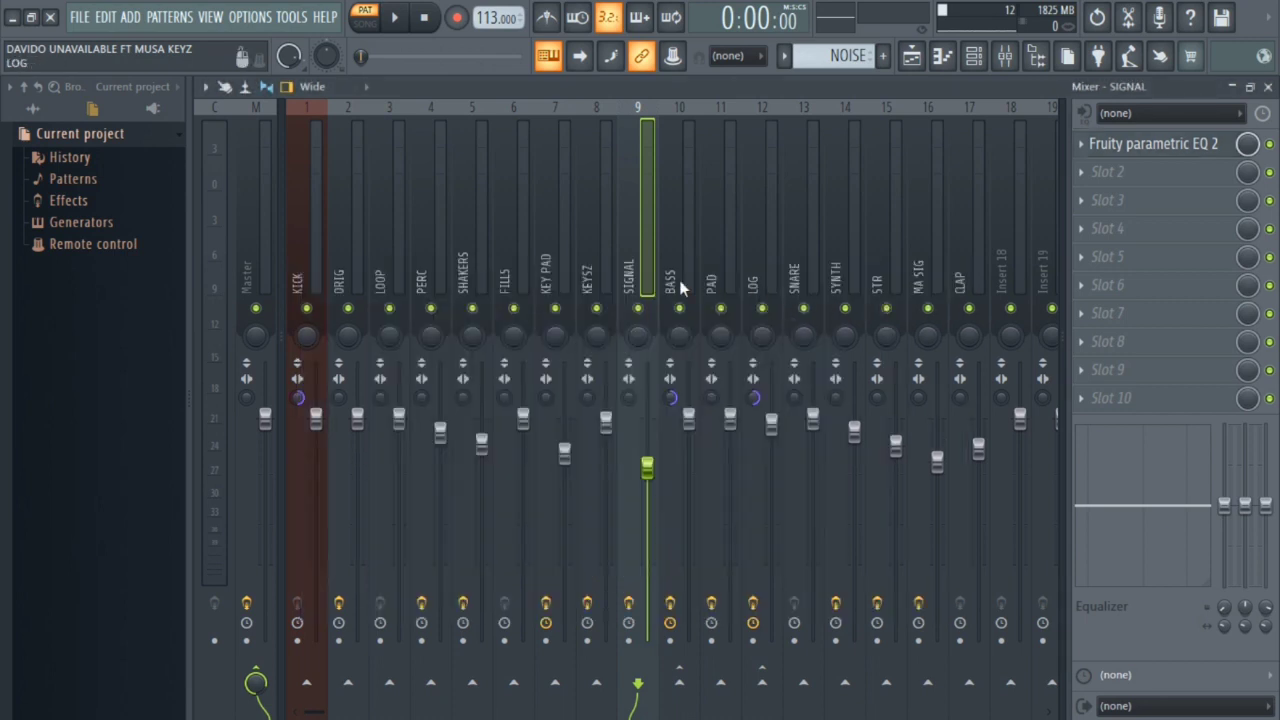
# Select the BASS mixer track and view its Fruity Balance and both Fruity Limiter effects, closing each one.
pyautogui.click(671, 277)
pyautogui.click(1158, 146)
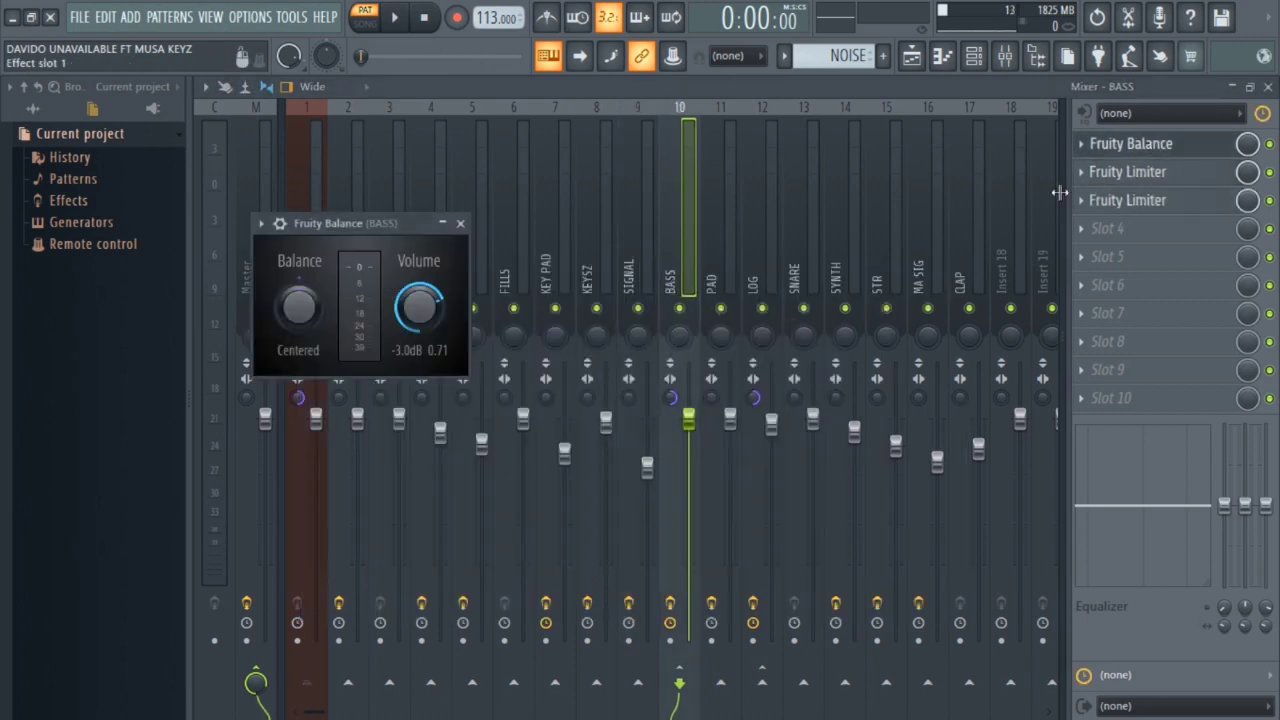
pyautogui.click(461, 223)
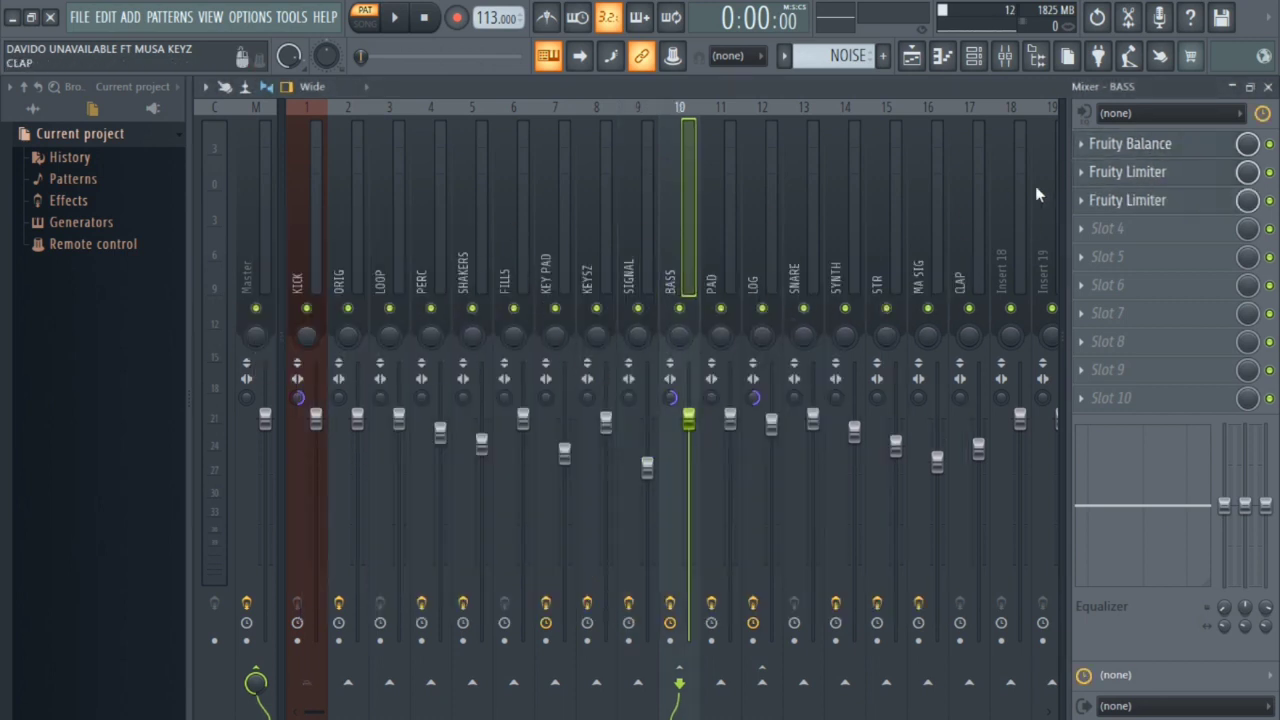
pyautogui.click(1118, 174)
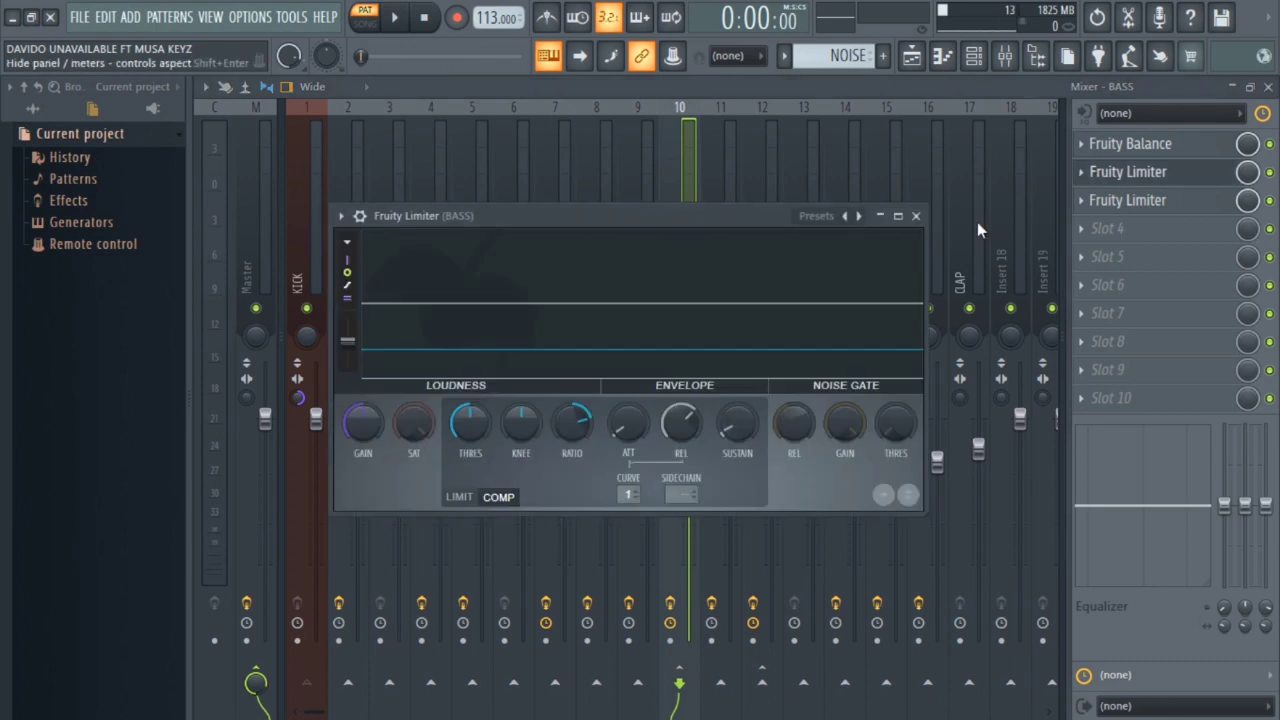
pyautogui.click(913, 218)
pyautogui.click(1128, 200)
pyautogui.click(885, 273)
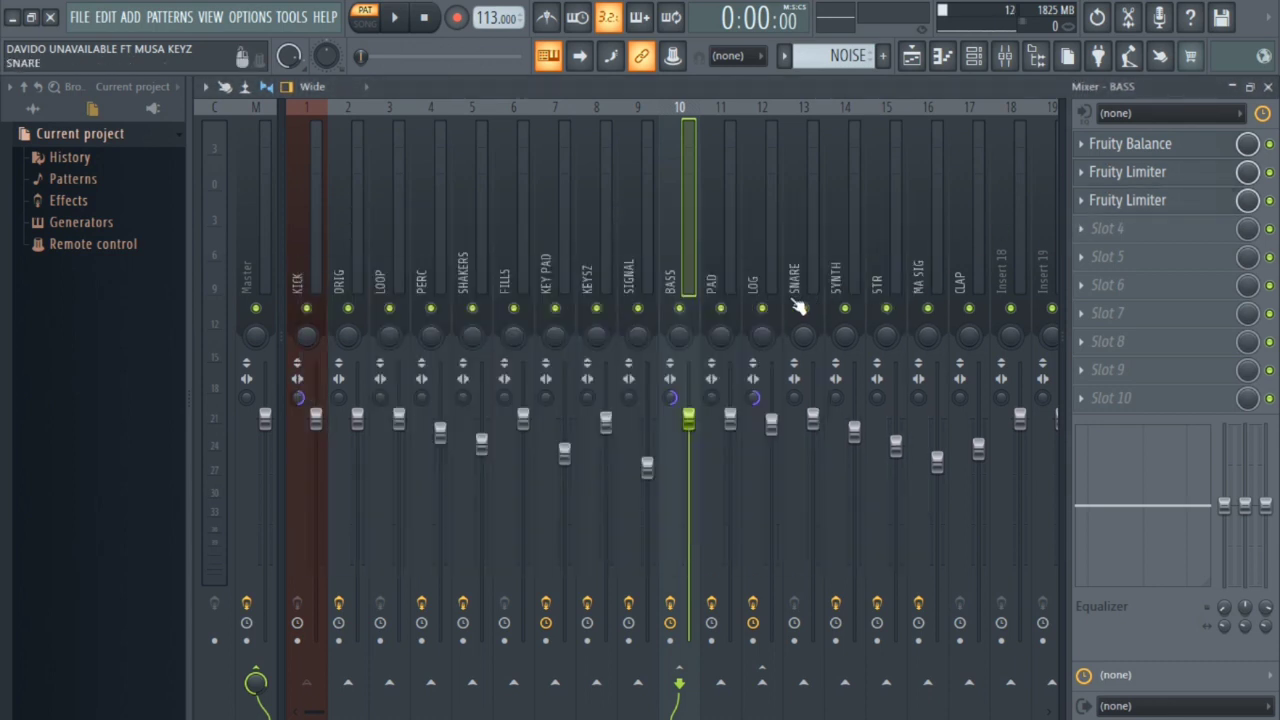
# View the Fruity Reeverb 2 on the PAD mixer track and the Fruity Balance on LOG, closing each one.
pyautogui.click(726, 280)
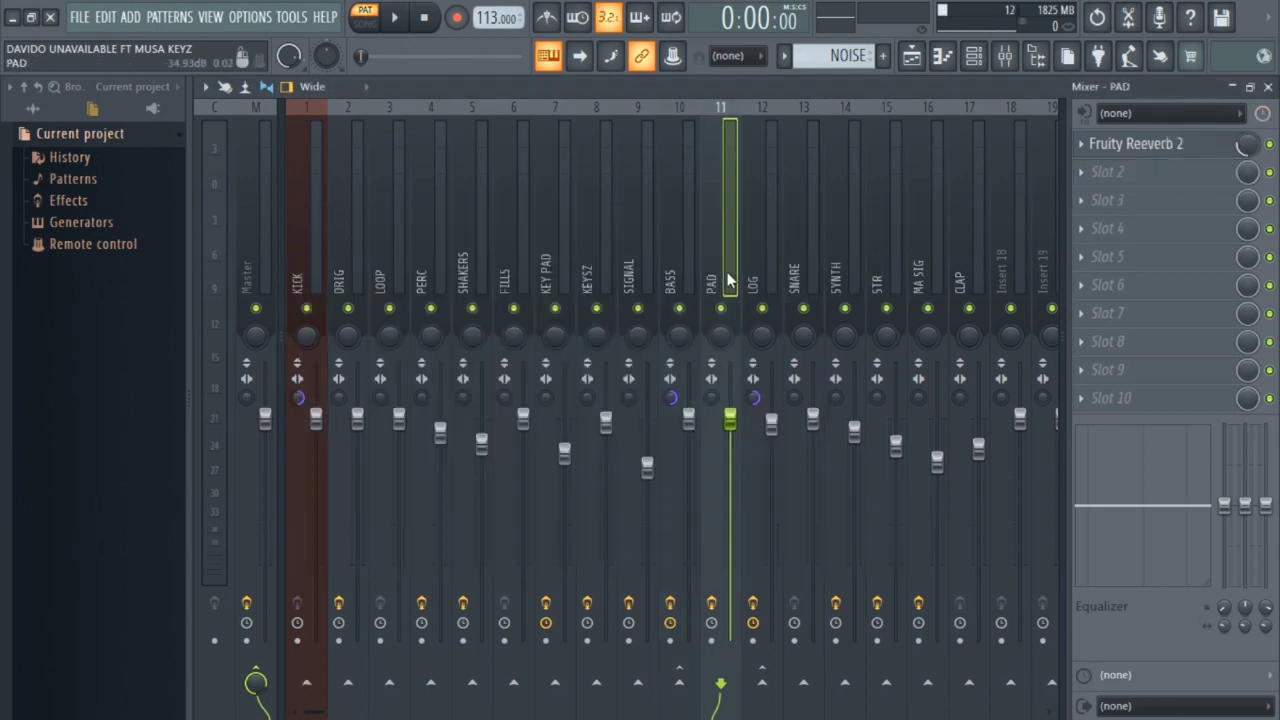
pyautogui.click(1140, 146)
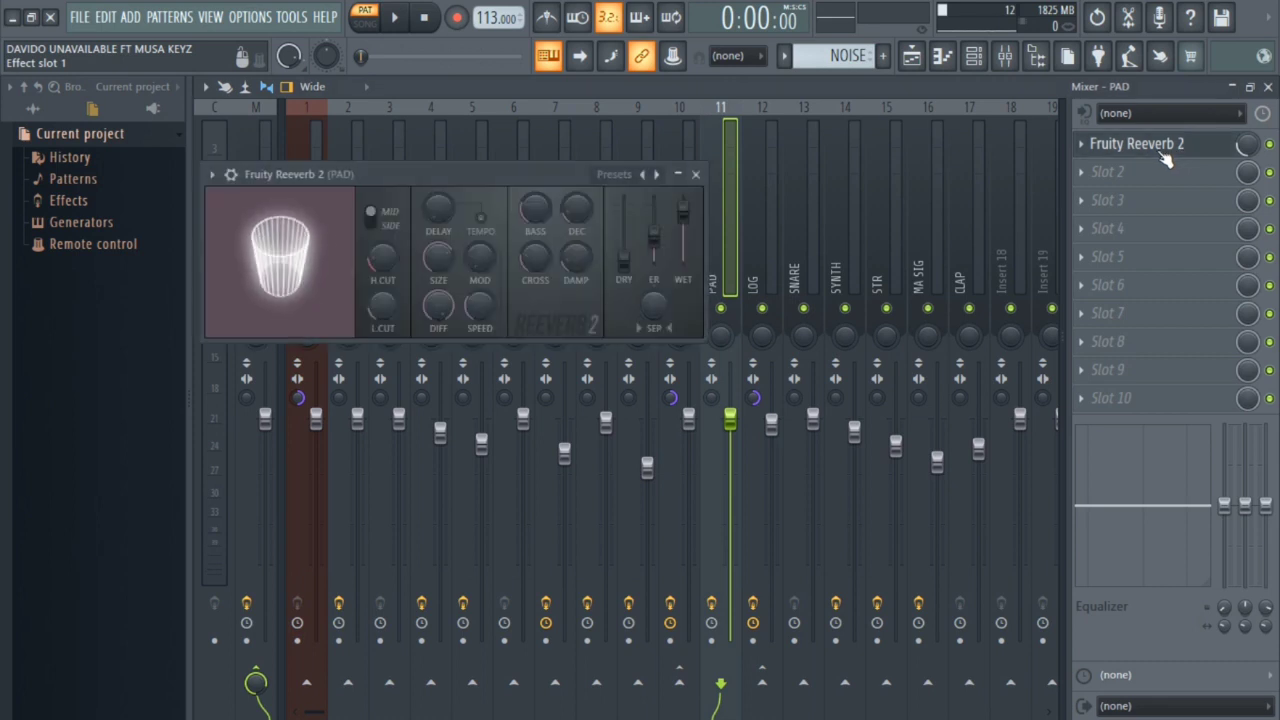
pyautogui.click(696, 175)
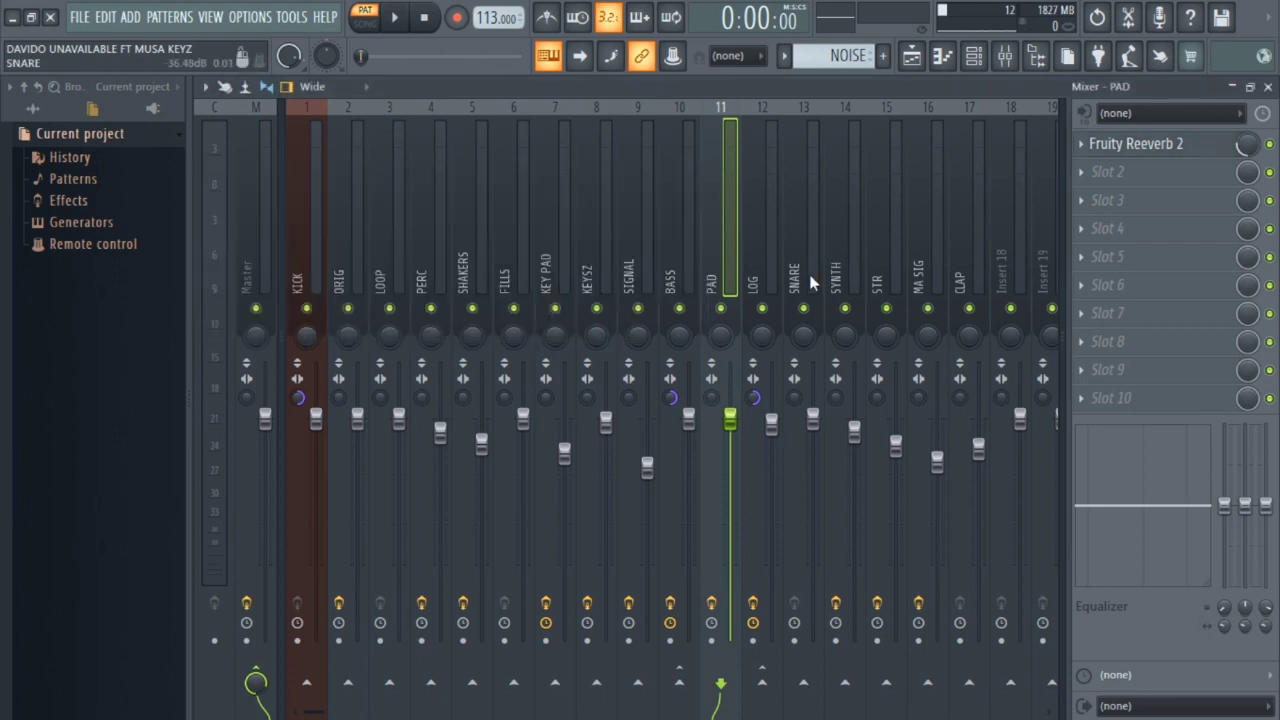
pyautogui.click(762, 266)
pyautogui.click(1165, 148)
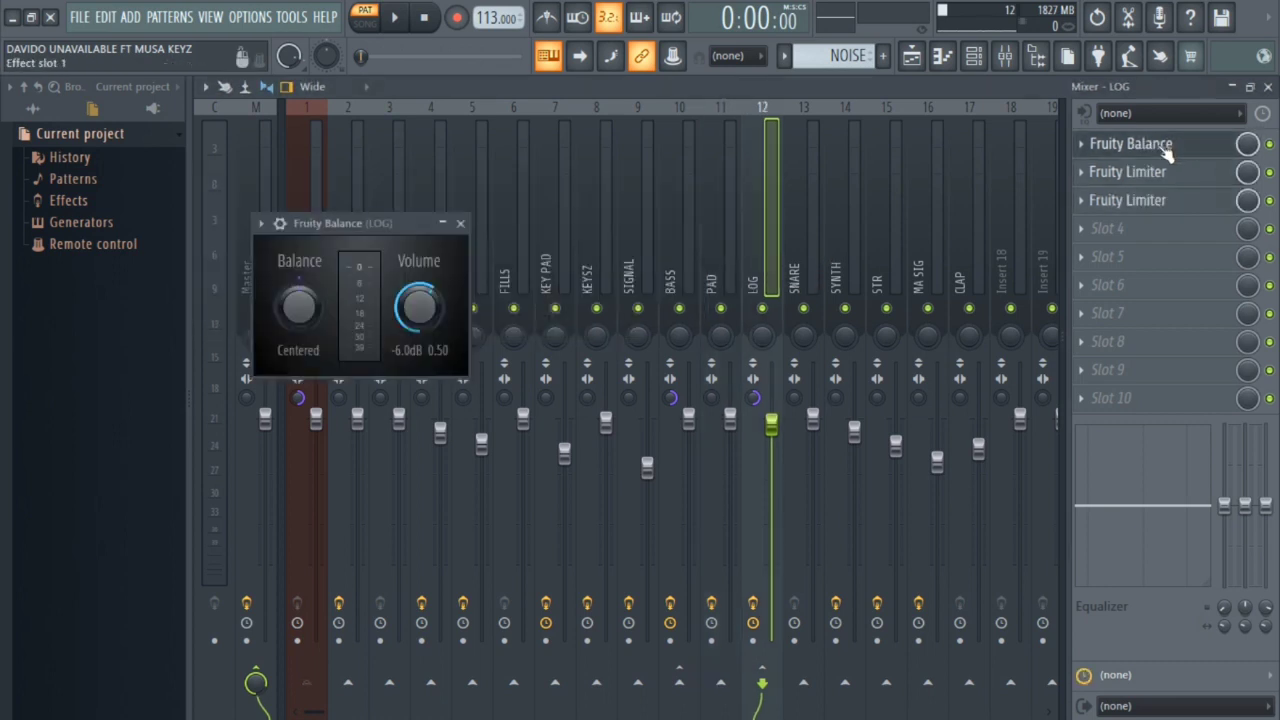
pyautogui.click(460, 224)
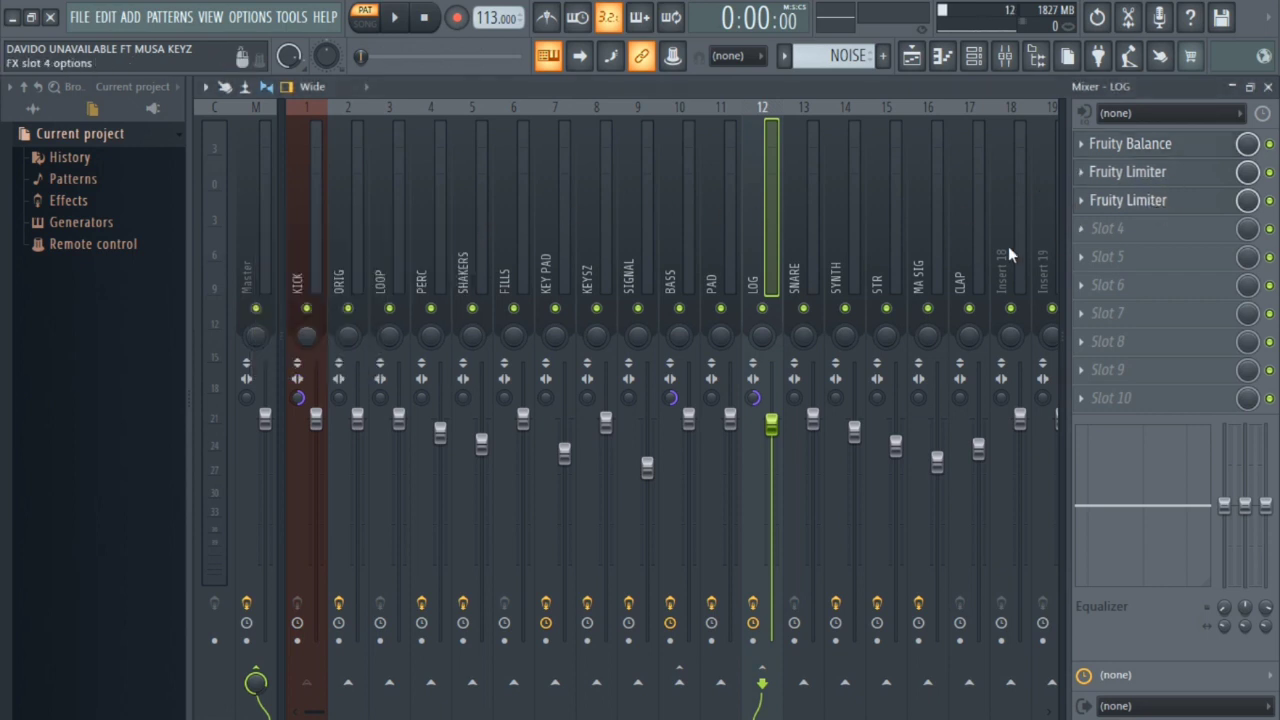
# Check the effect slots of the SNARE and SYNTH mixer tracks.
pyautogui.click(795, 259)
pyautogui.scroll(-4, 593, 283)
pyautogui.scroll(-2, 593, 283)
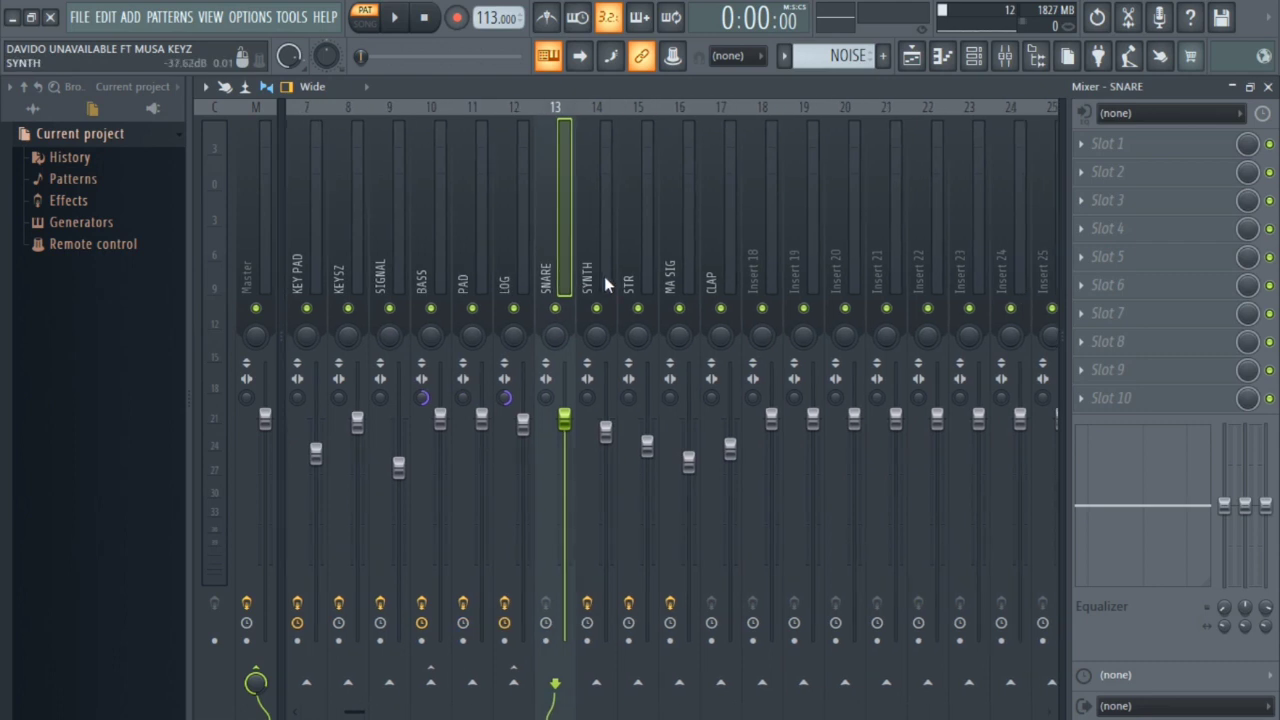
pyautogui.click(604, 283)
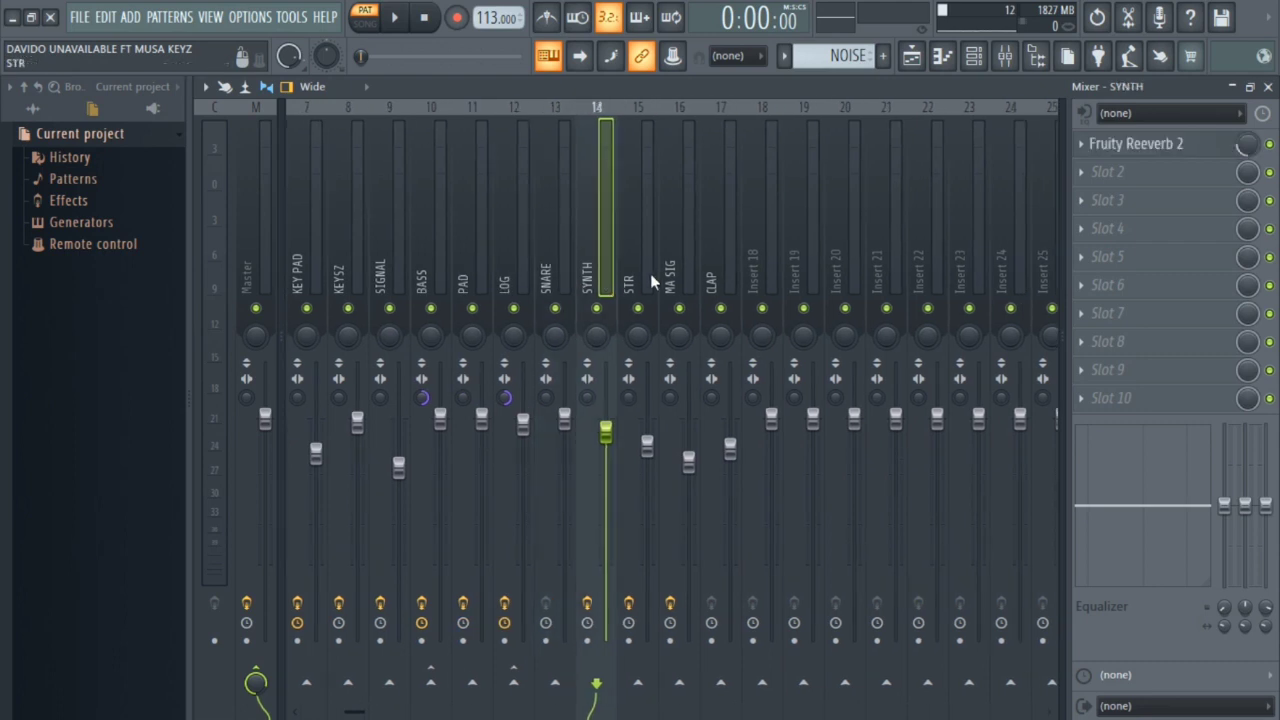
# Select the STR mixer track and view its Fruity parametric EQ 2 and Fruity Reeverb 2, closing each one.
pyautogui.click(650, 280)
pyautogui.click(1160, 146)
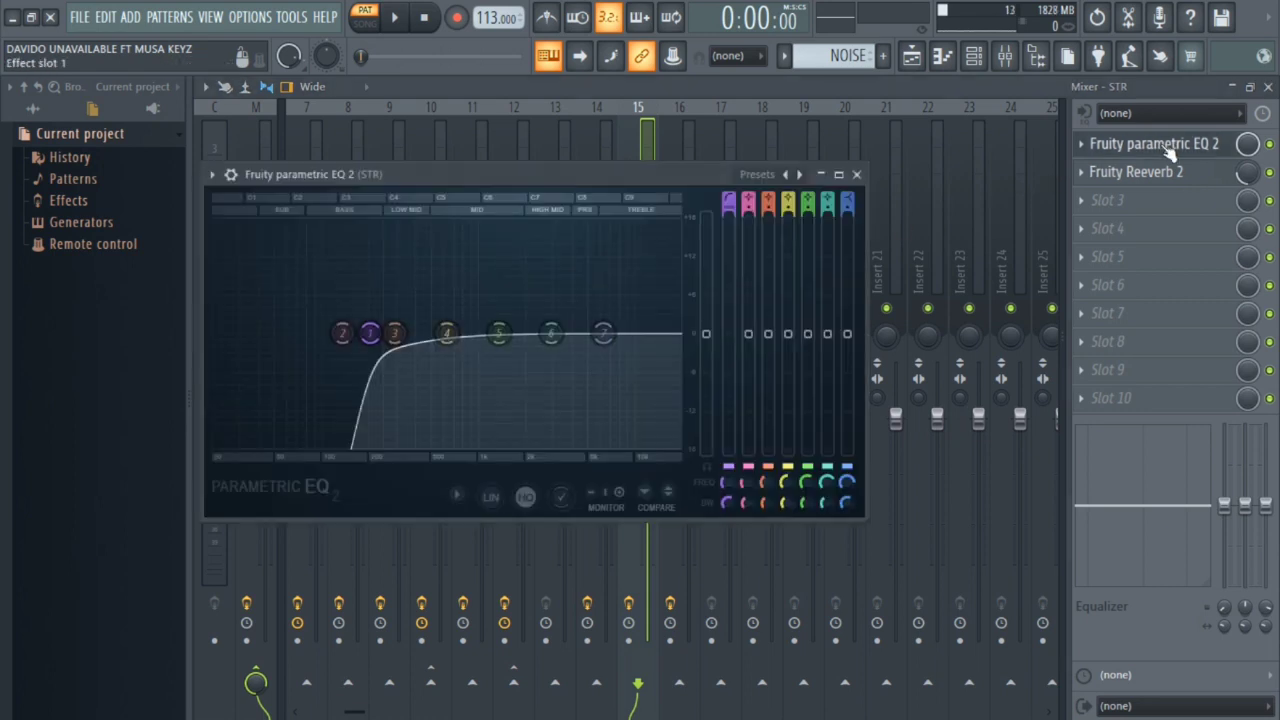
pyautogui.click(857, 174)
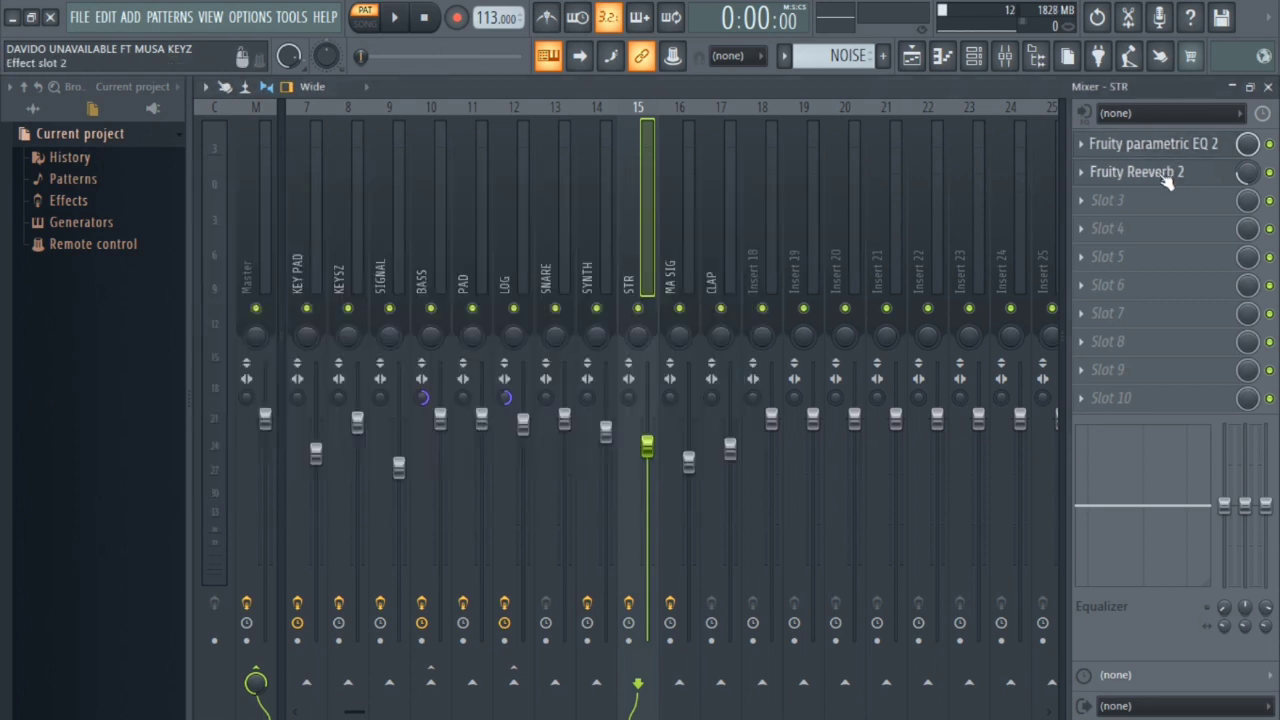
pyautogui.click(1160, 174)
pyautogui.click(720, 199)
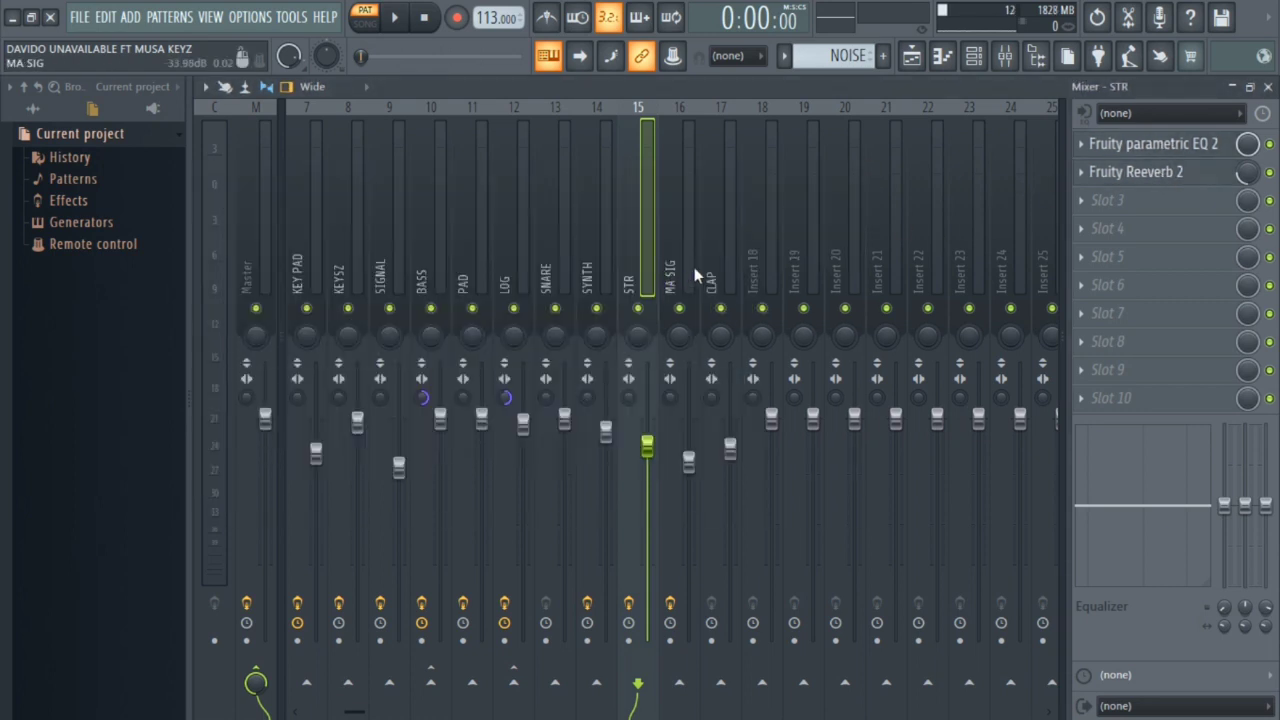
# Check the MA SIG and CLAP mixer tracks, and close the mixer to return to the playlist.
pyautogui.click(692, 267)
pyautogui.click(722, 276)
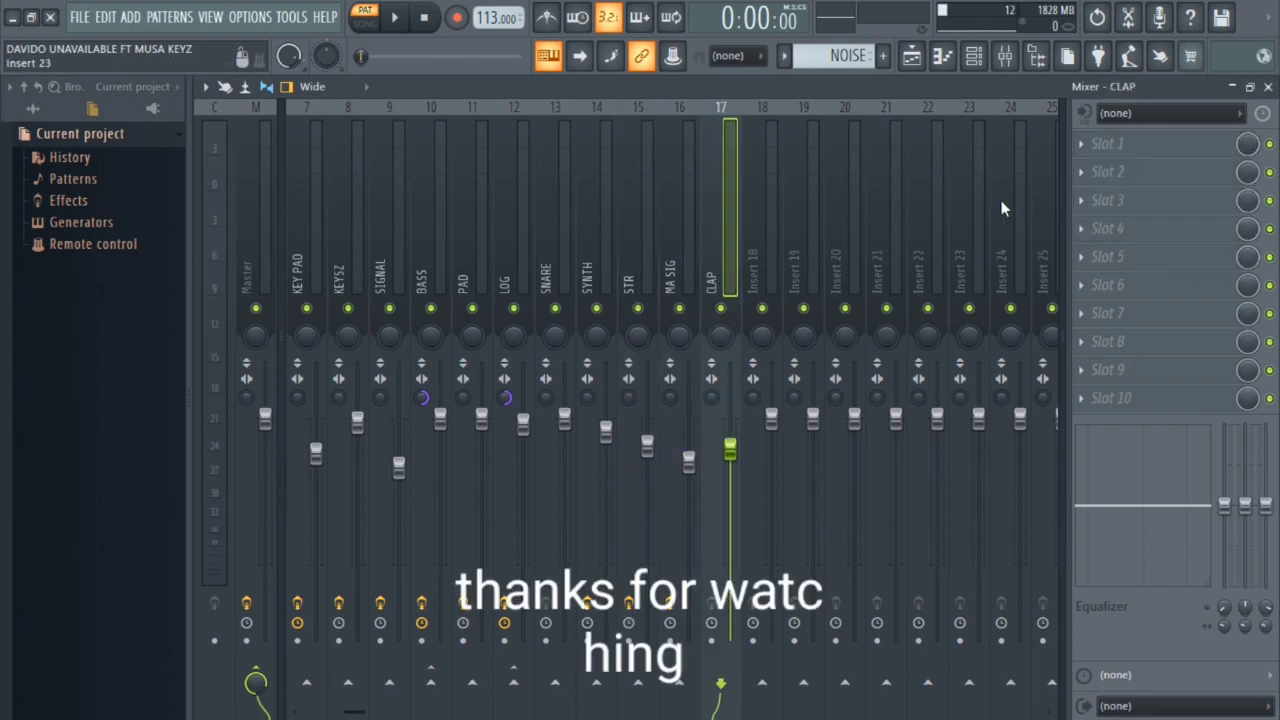
pyautogui.click(1268, 86)
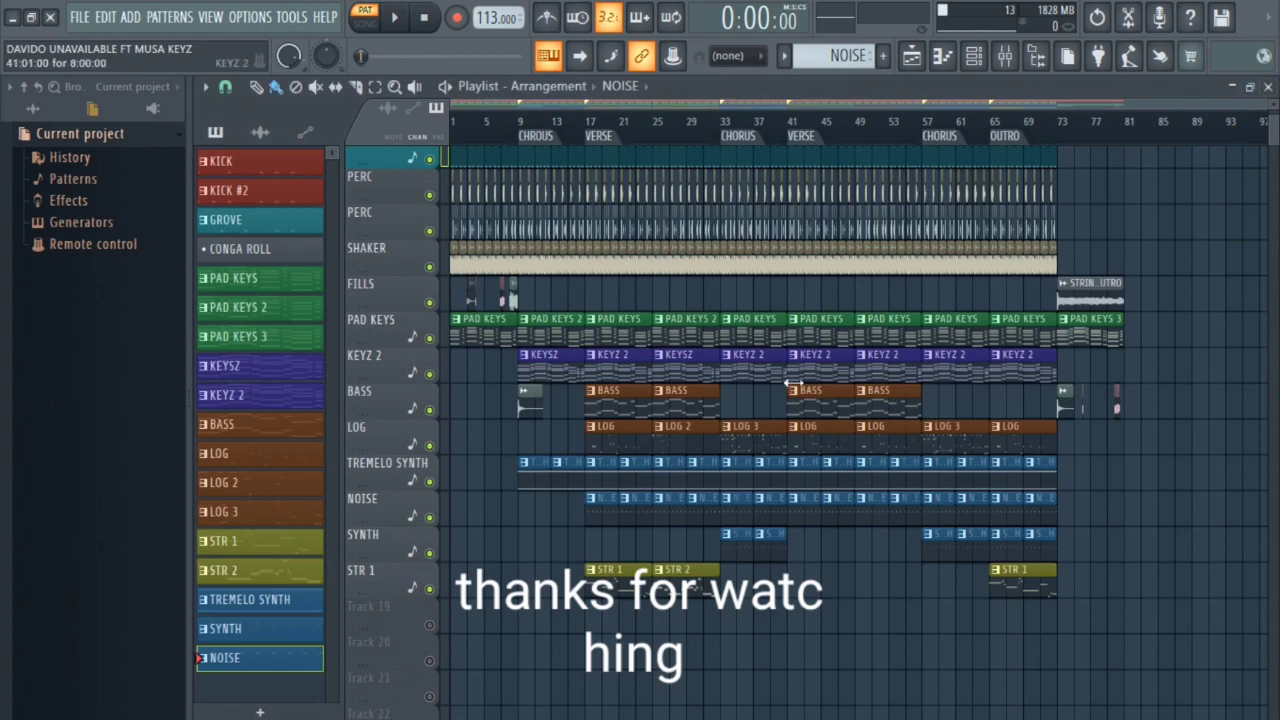
# Examine the playlist arrangement across its chorus, verse and outro sections, from the first chorus through the closing clips.
pyautogui.scroll(3, 530, 266)
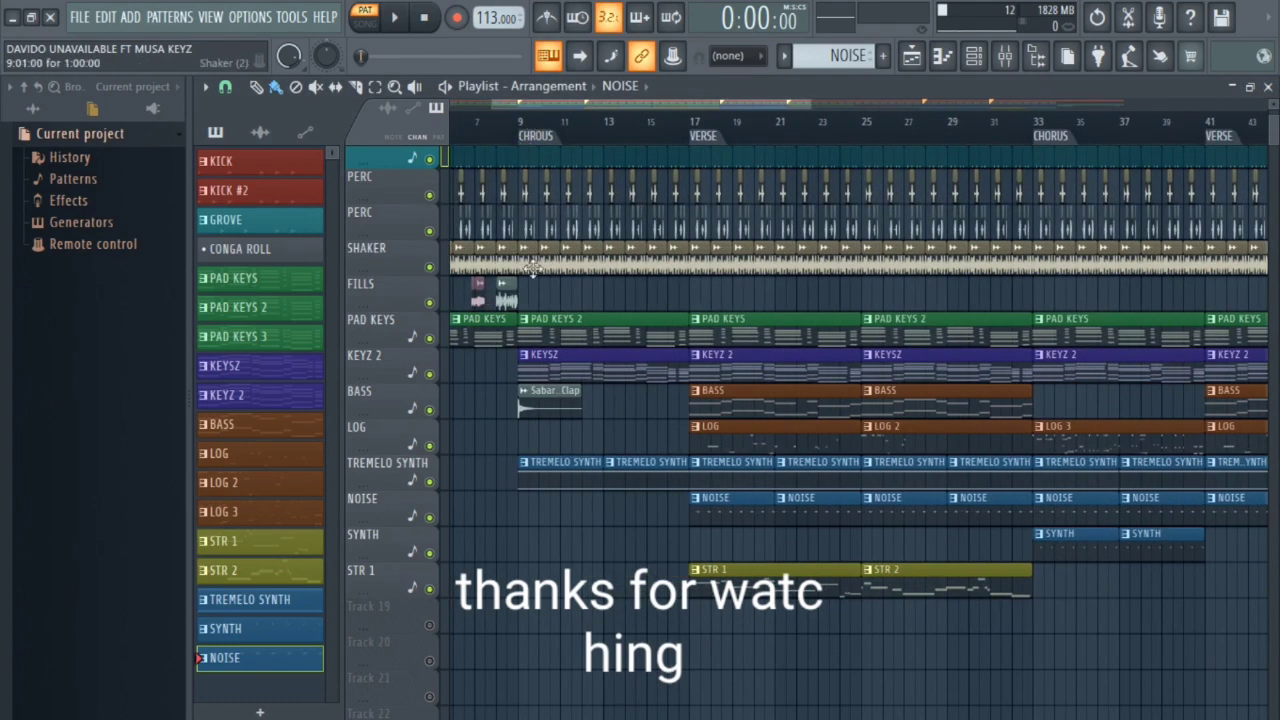
pyautogui.scroll(3, 530, 266)
pyautogui.scroll(-2, 519, 155)
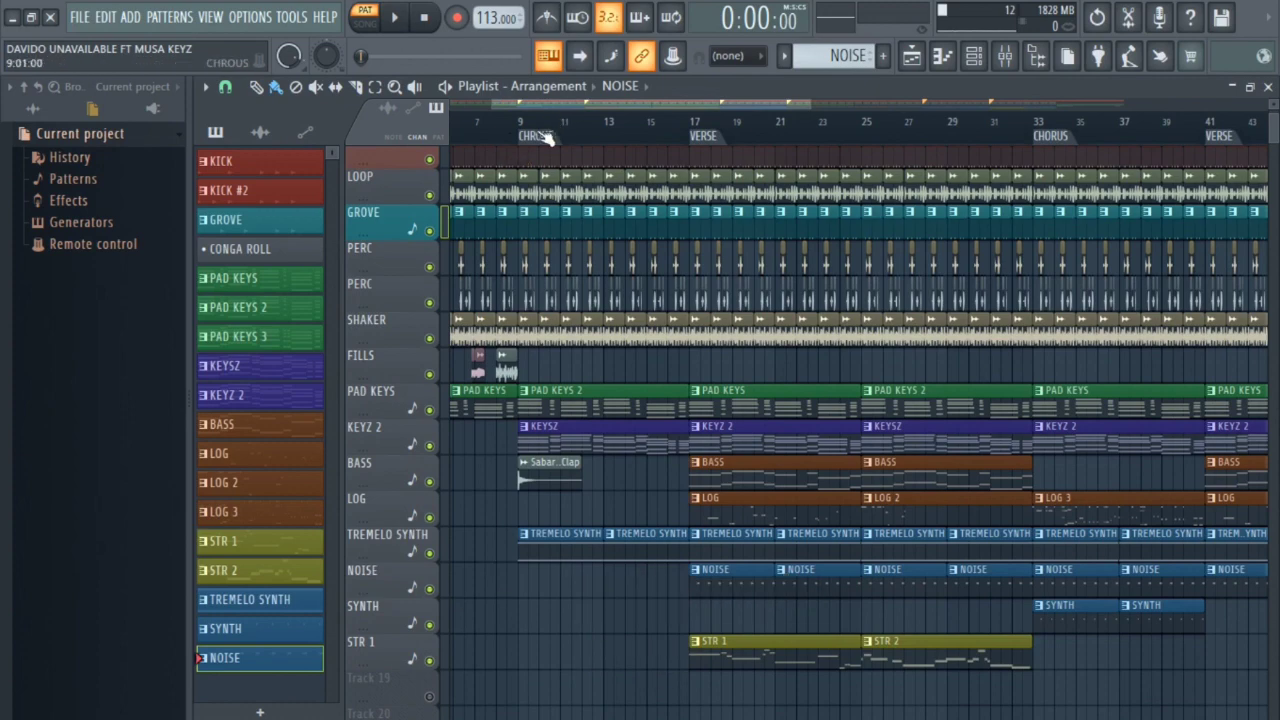
pyautogui.scroll(1, 545, 138)
pyautogui.scroll(1, 543, 135)
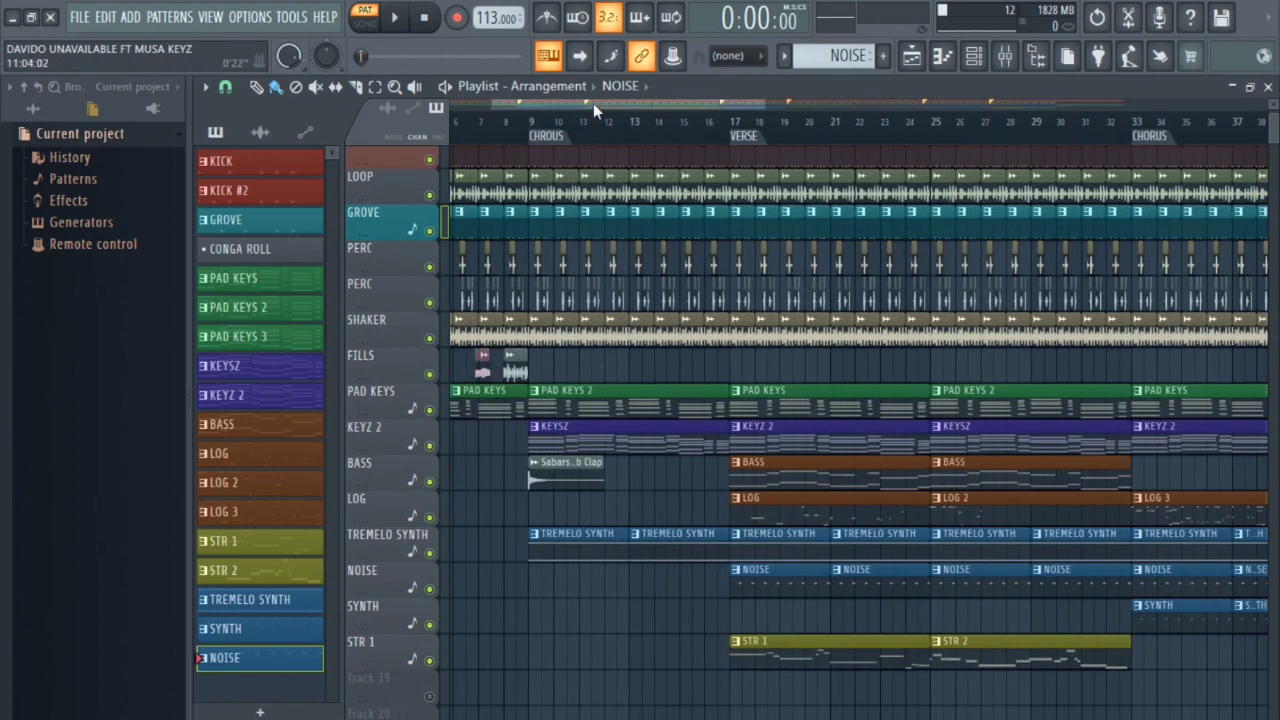
pyautogui.scroll(-2, 593, 103)
pyautogui.scroll(-2, 614, 134)
pyautogui.scroll(-2, 708, 148)
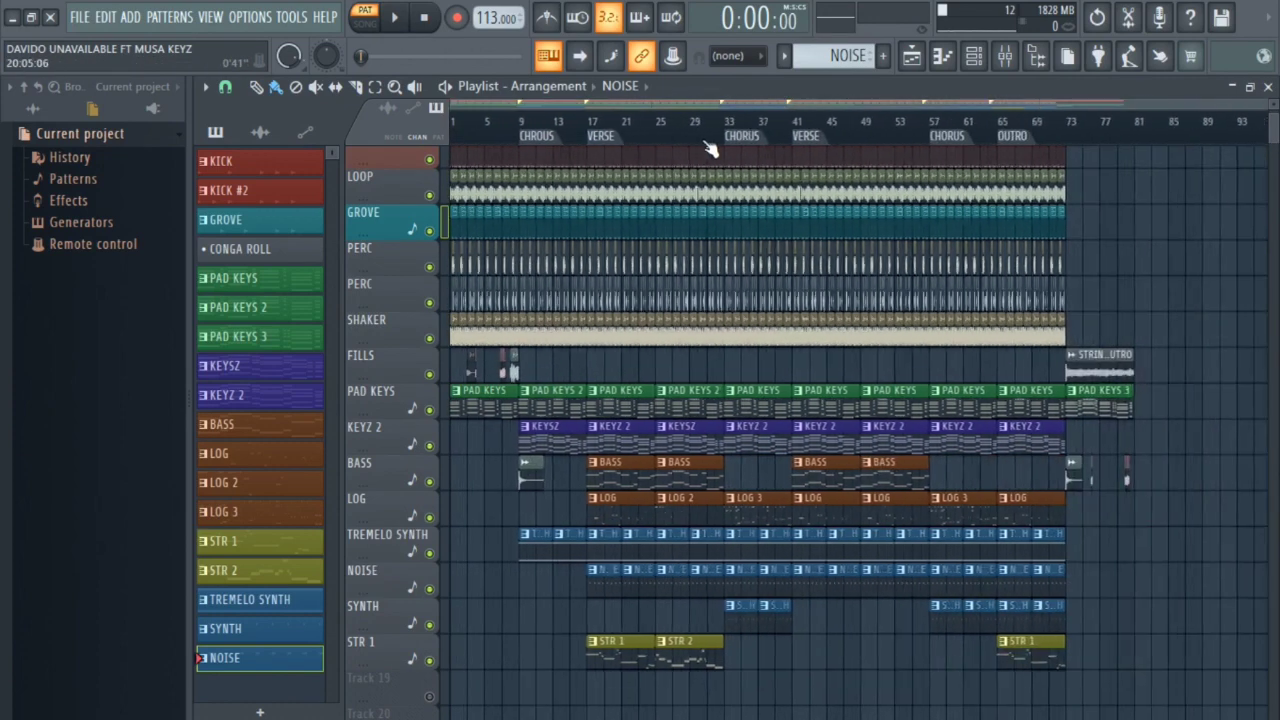
pyautogui.scroll(4, 1105, 140)
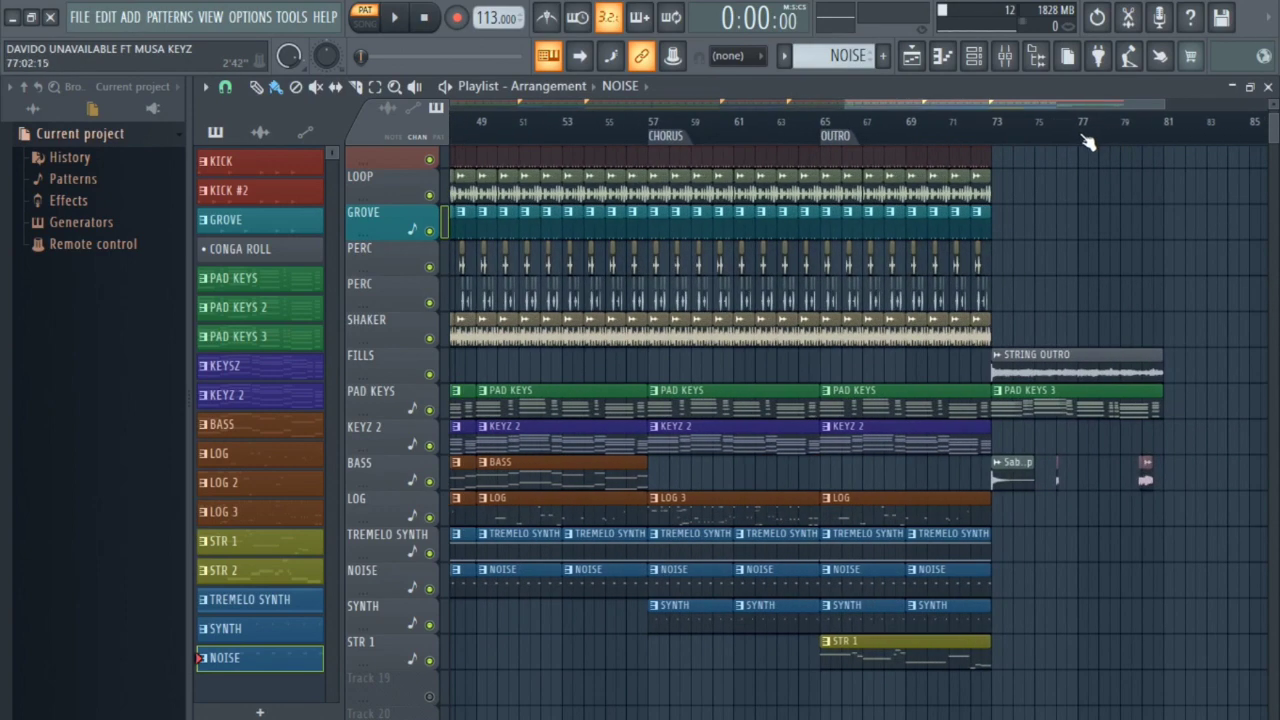